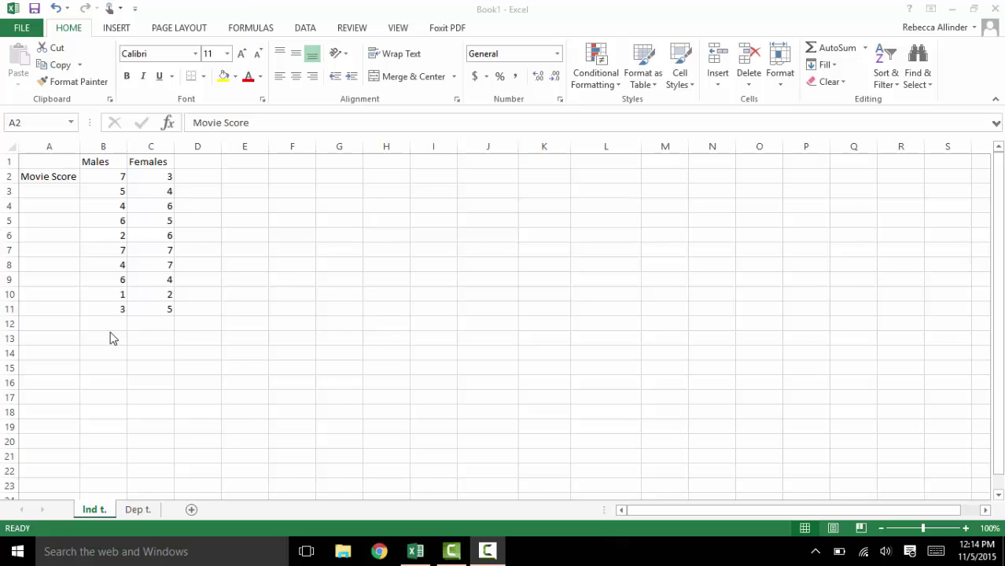
Step: Label A12 MEAN, average the male scores B2:B11 in B12 with the AVERAGE function, and fill the formula across to C12 for the females
click(43, 324)
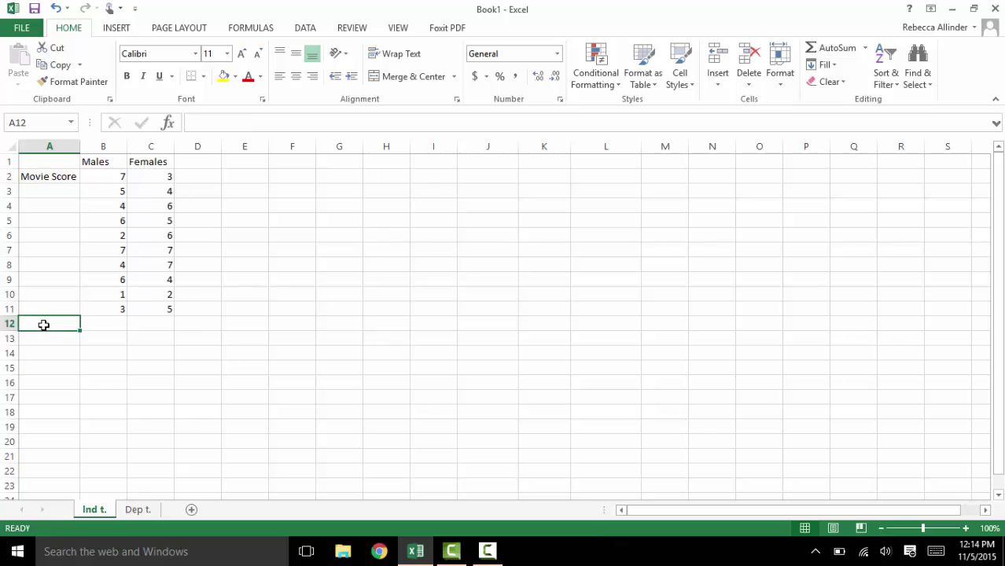
text(MEAN)
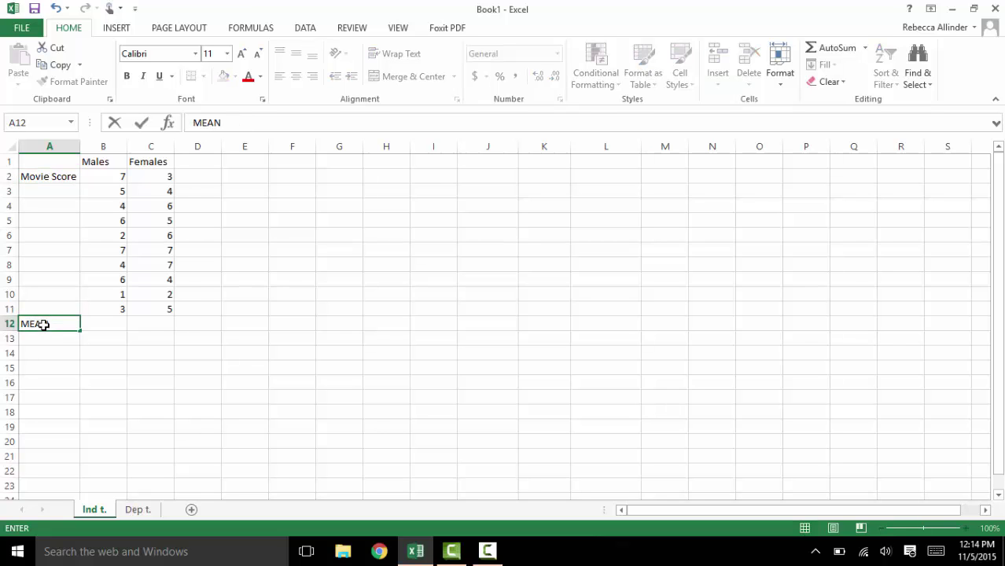
click(111, 320)
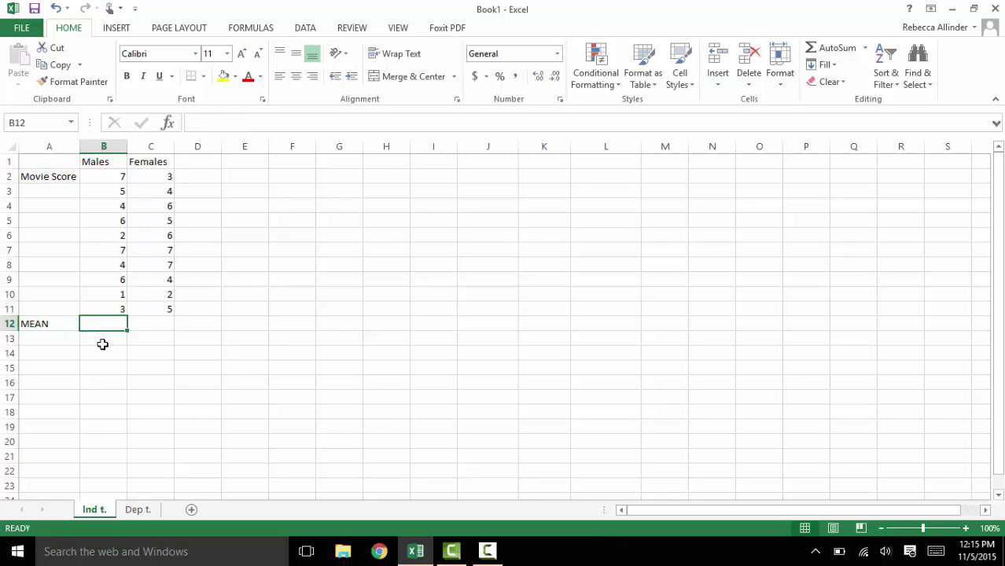
text(=)
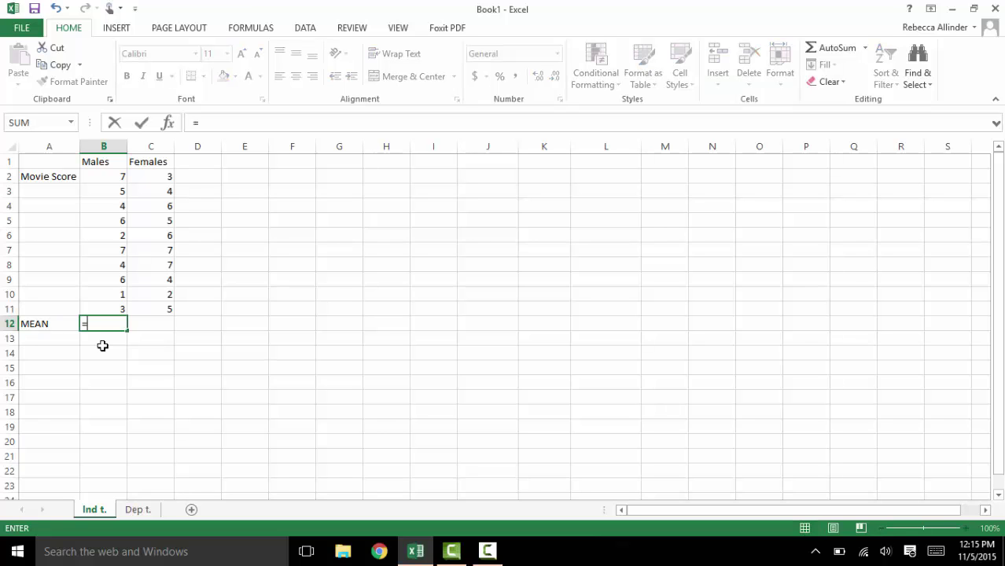
text(average)
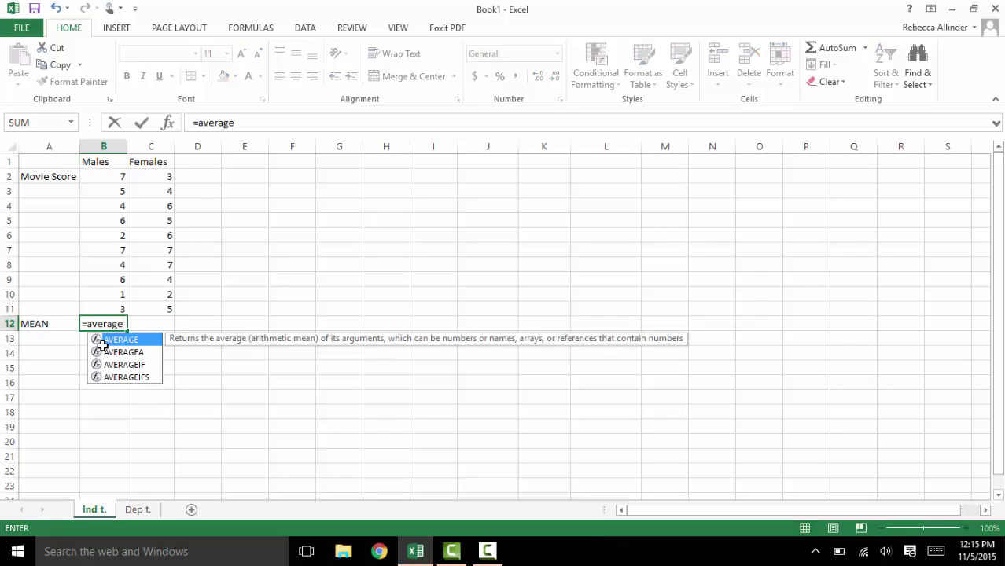
text(()
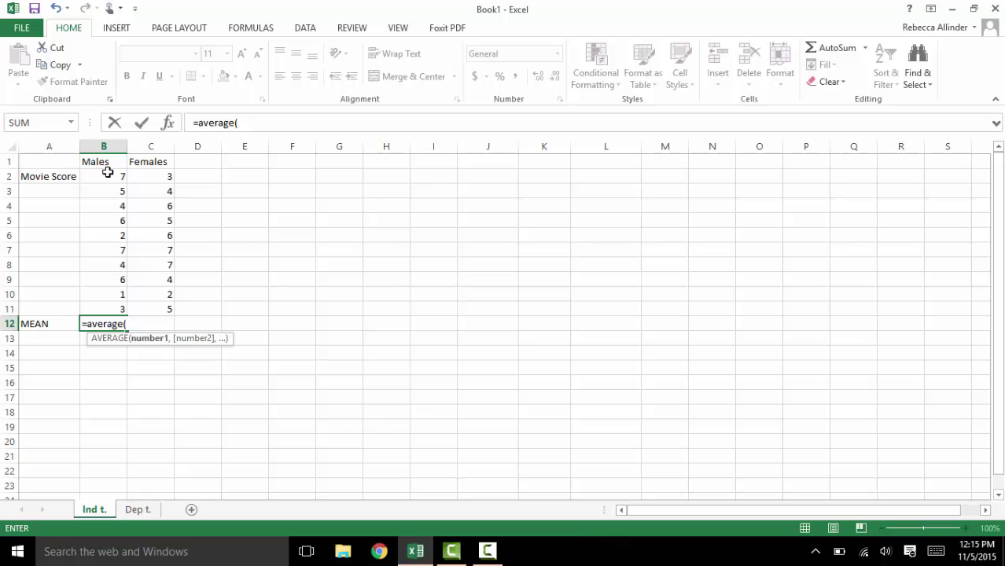
drag(108, 172, 116, 305)
text())
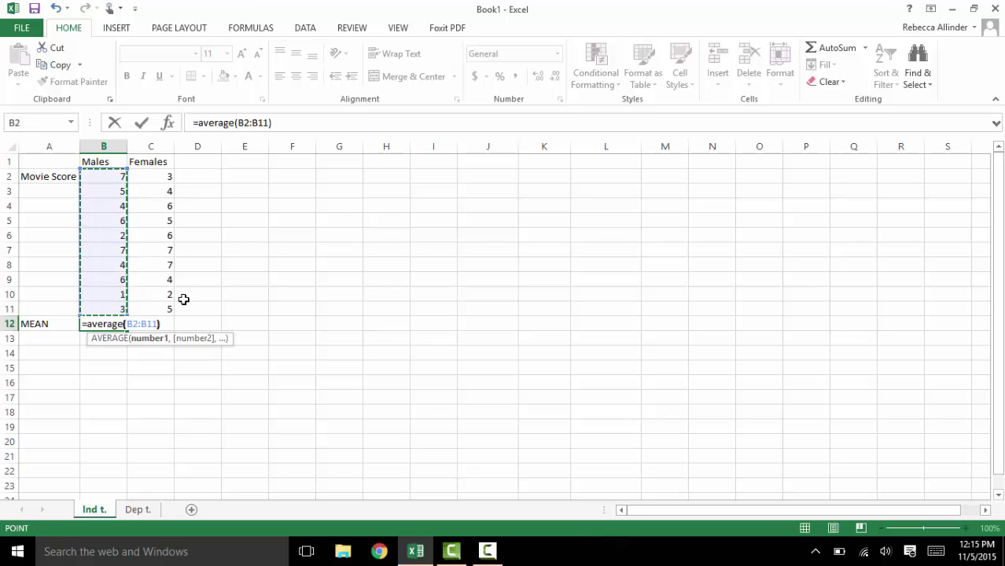
key(Return)
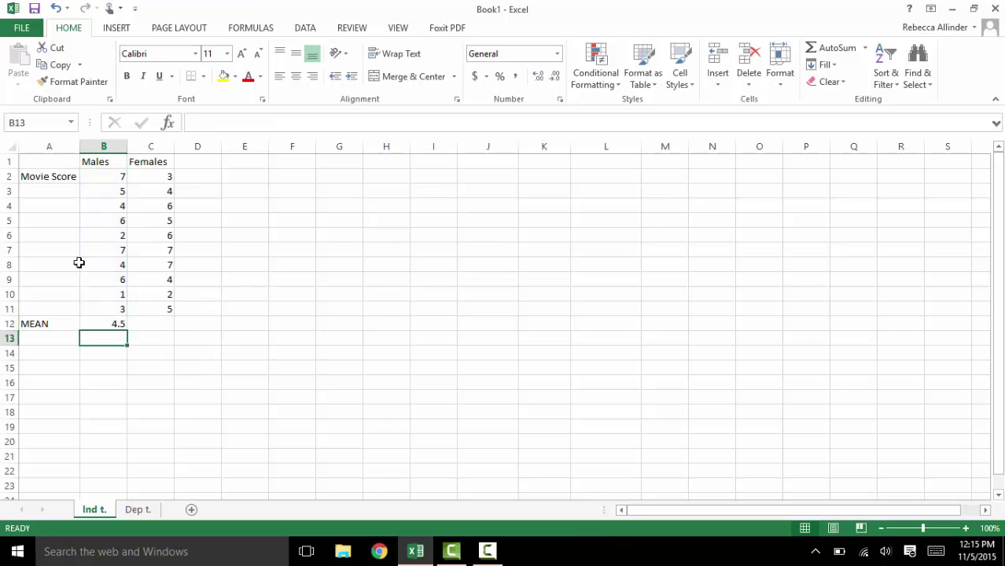
click(94, 324)
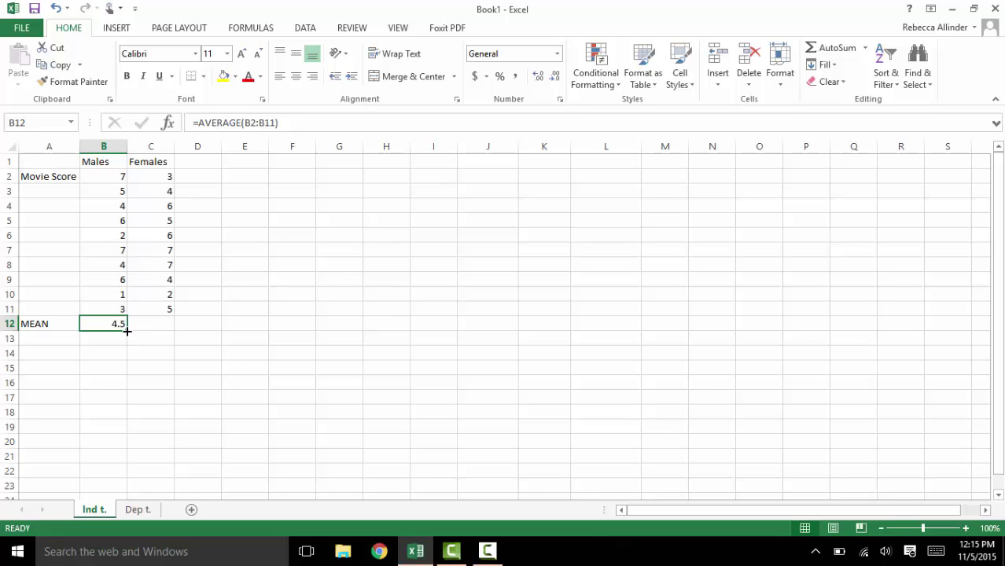
drag(127, 331, 164, 329)
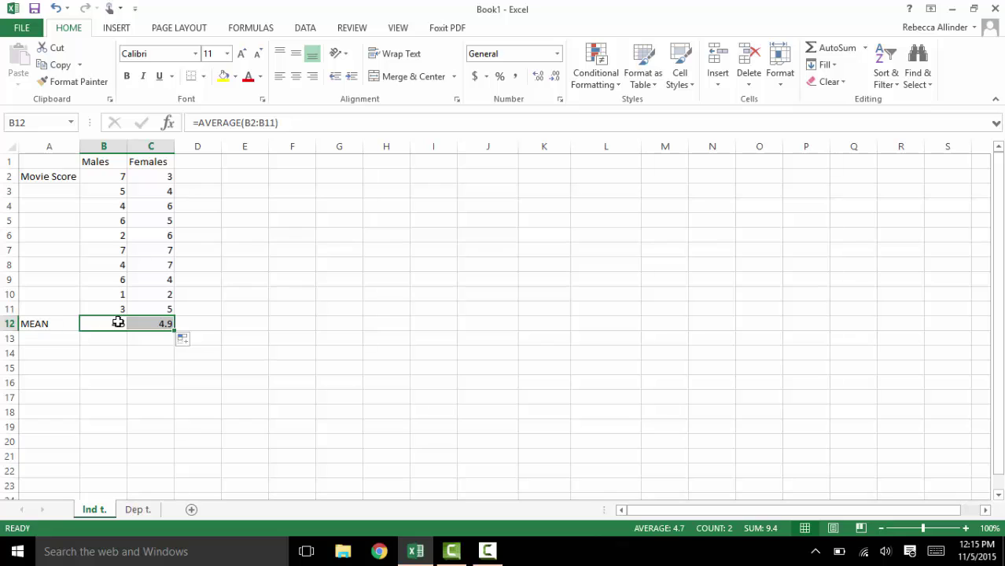
Step: Label A13 SD, compute the standard deviation of B2:B11 in B13 with the STDEV function, and fill the formula across to C13
click(57, 339)
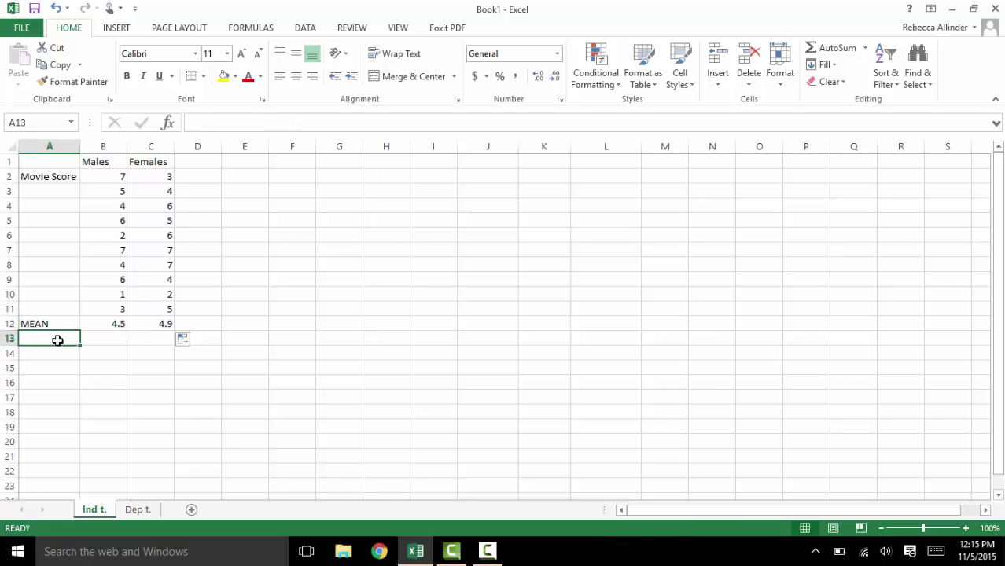
text(SD)
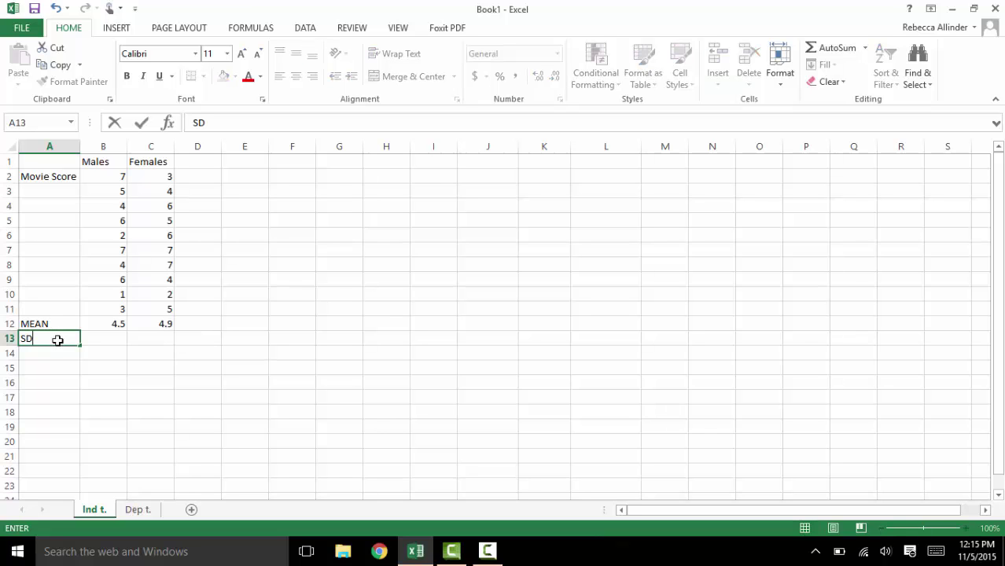
key(Tab)
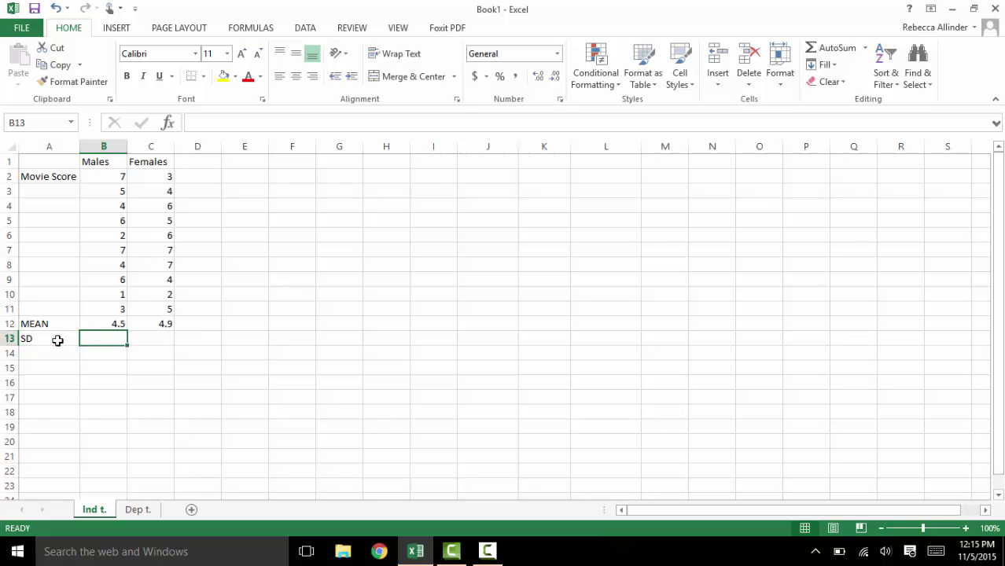
text(=s)
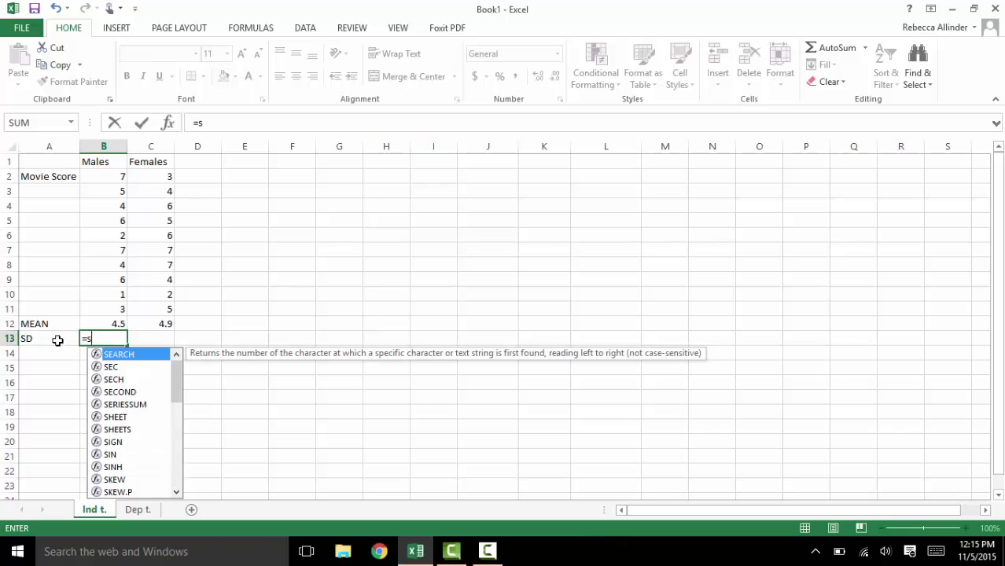
text(tdev)
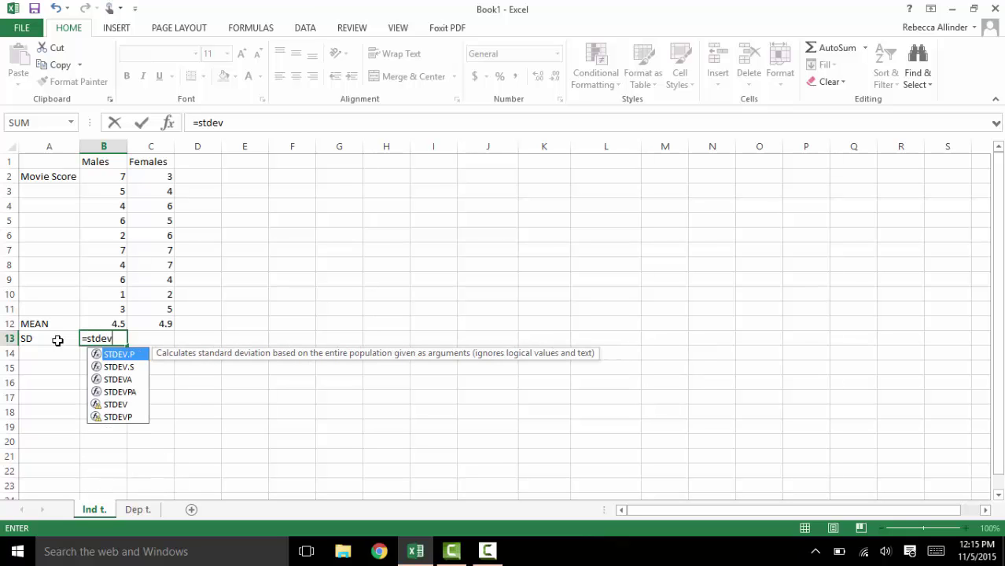
text(()
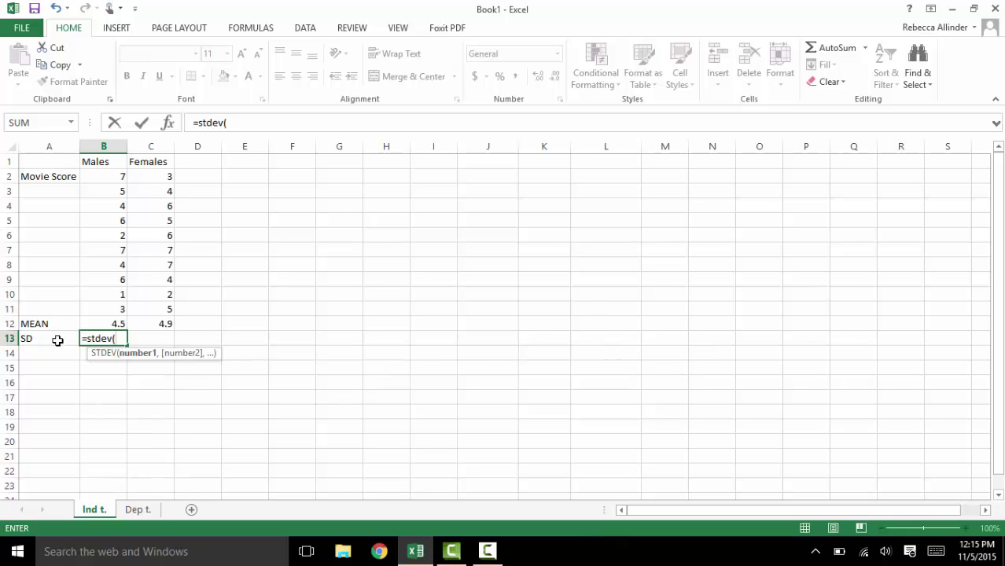
drag(121, 175, 116, 306)
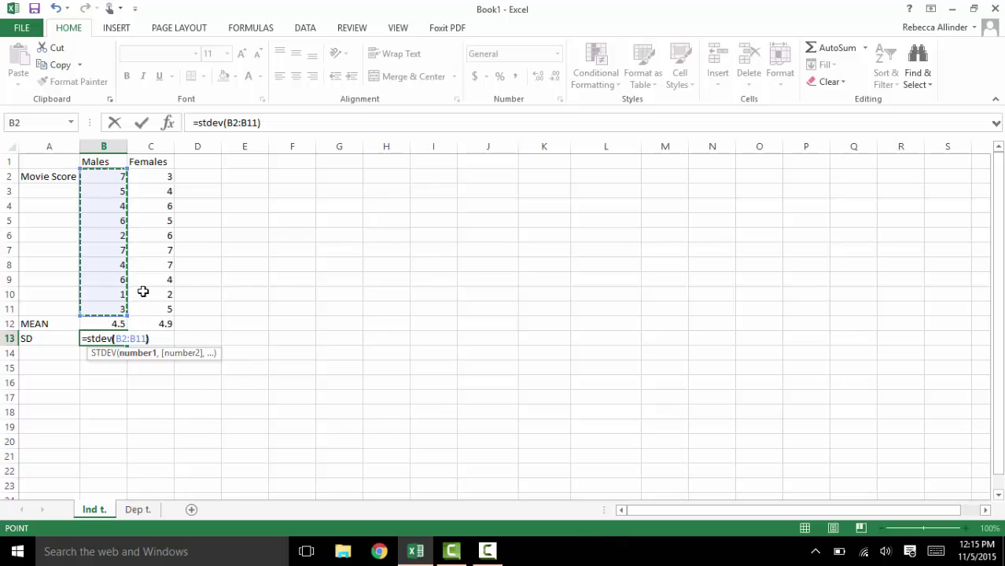
text())
key(Return)
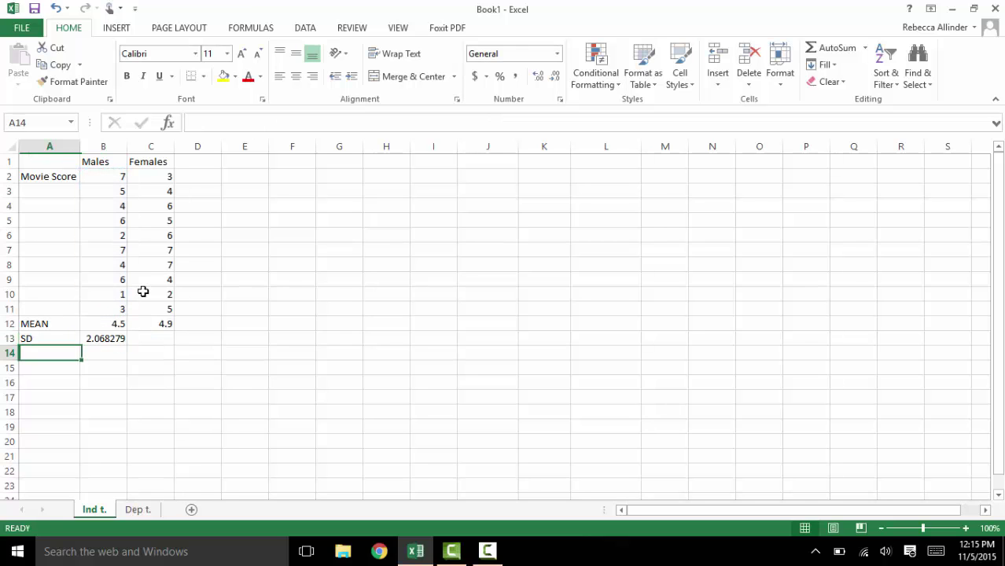
click(116, 338)
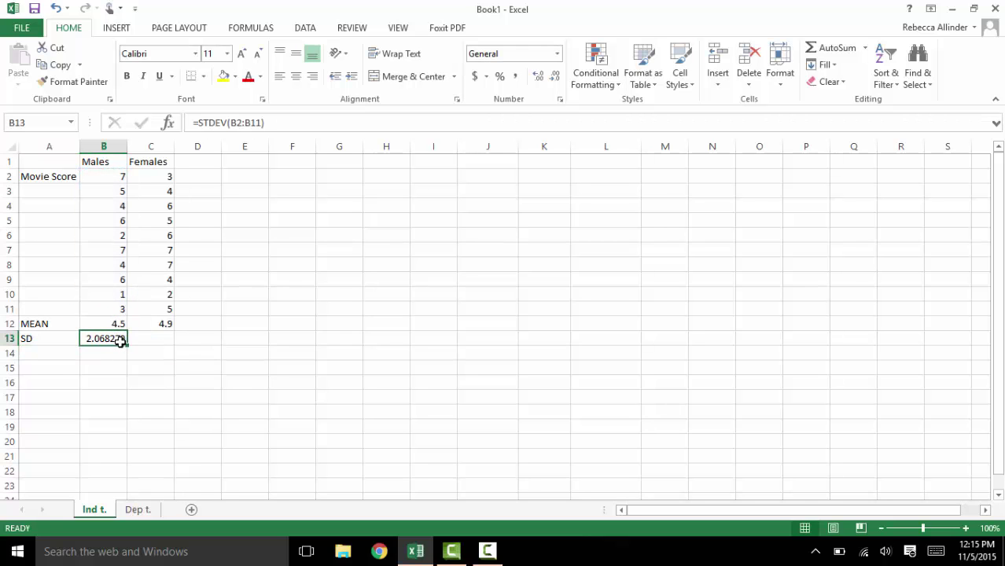
drag(128, 344, 154, 344)
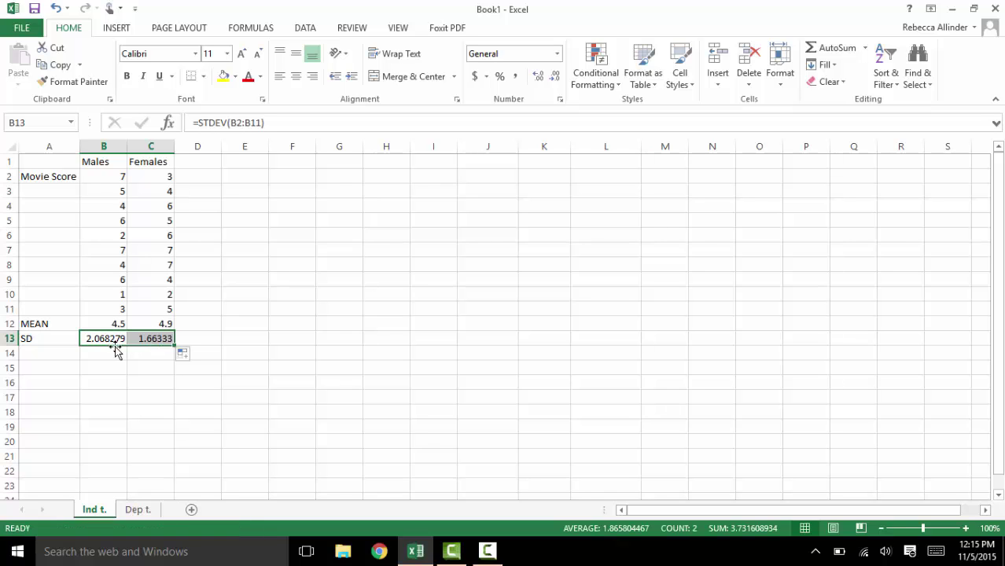
Step: Label A14 CI, enter the CONFIDENCE formula in B14 with alpha .05, standard deviation B13 and size 10, and fill it across to C14
click(49, 356)
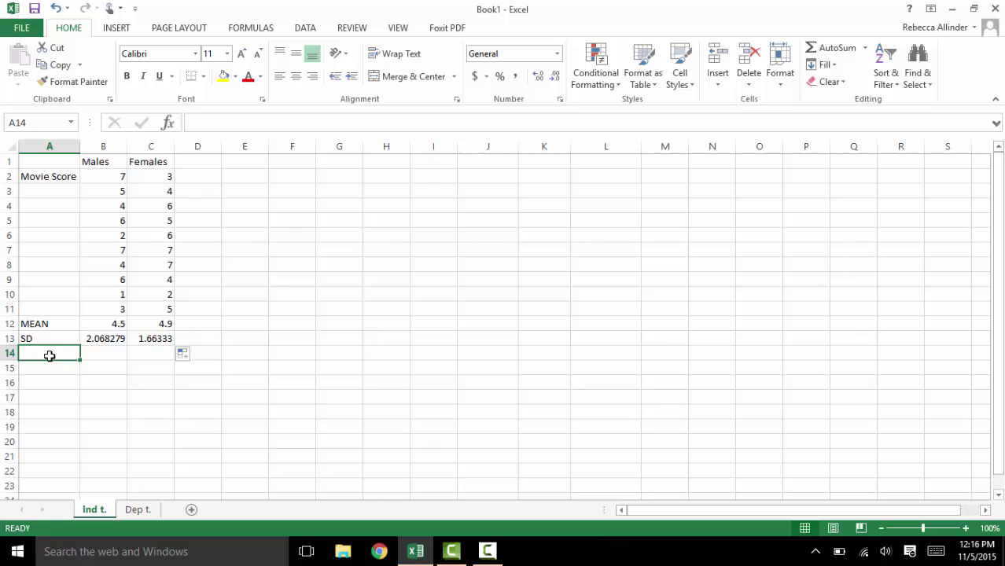
text(CI)
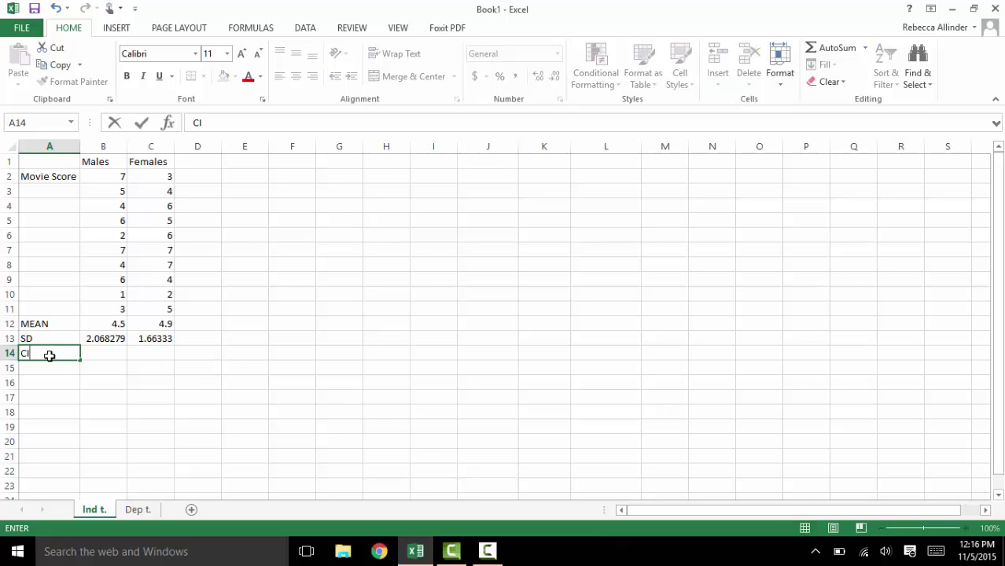
key(Tab)
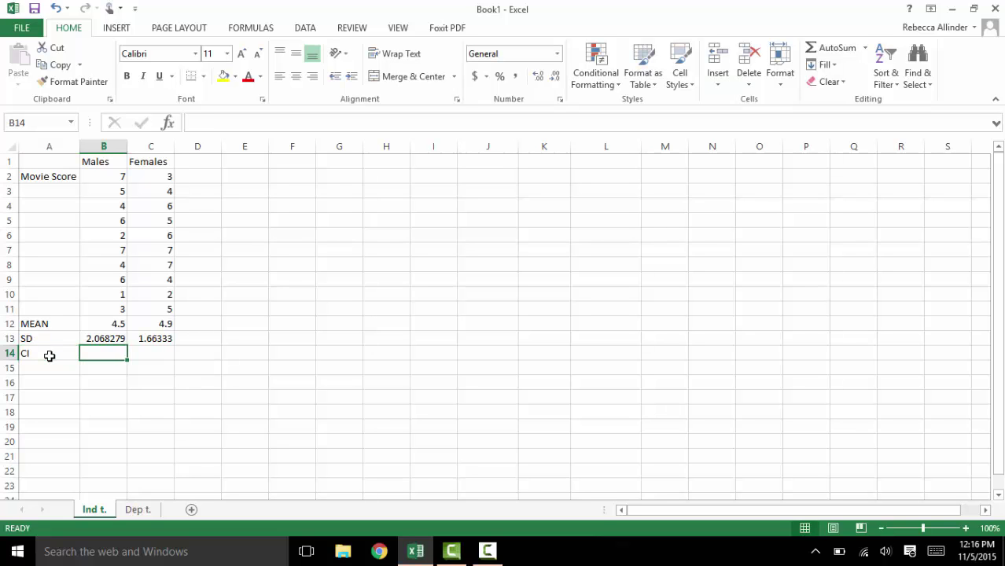
text(=)
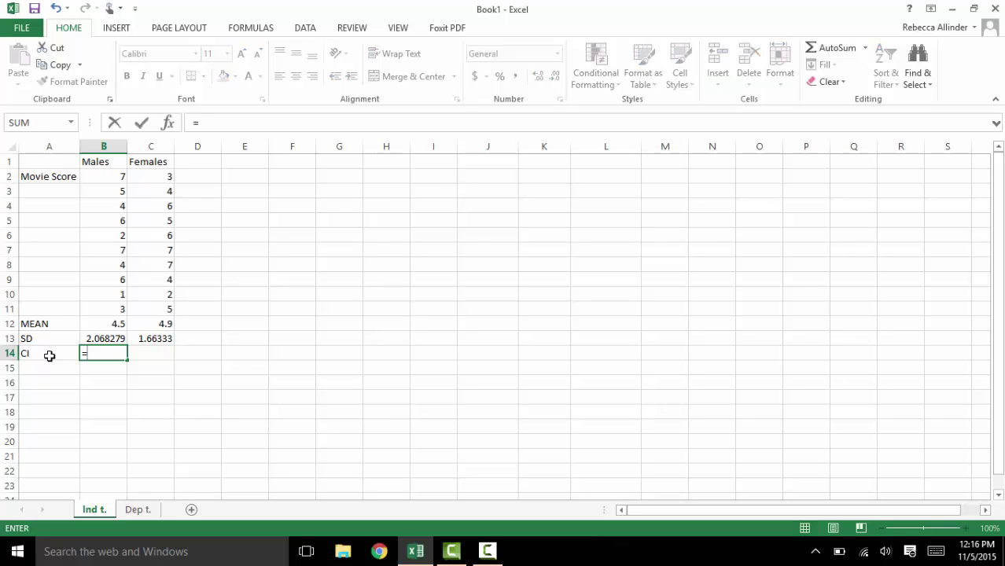
text(confid)
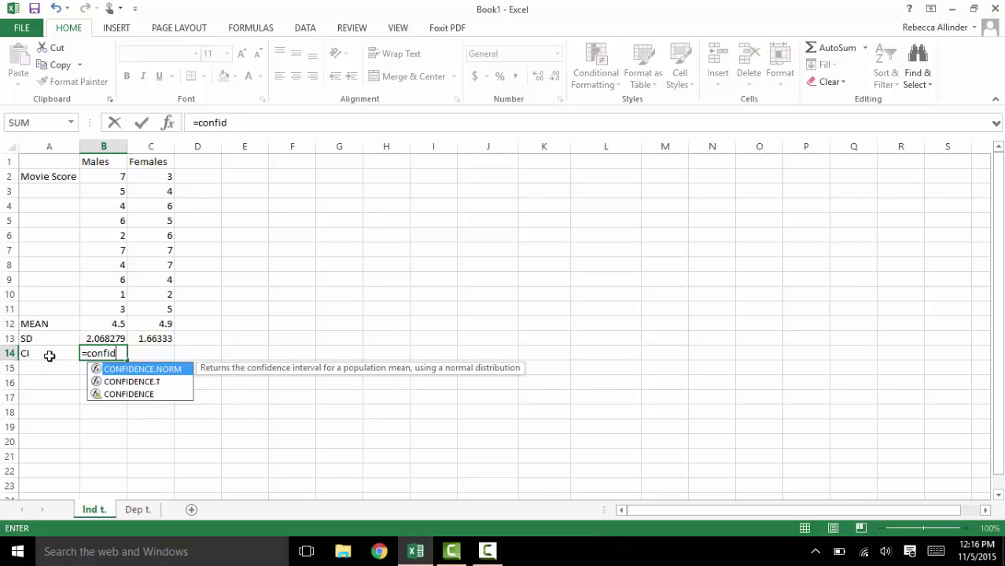
text(ence()
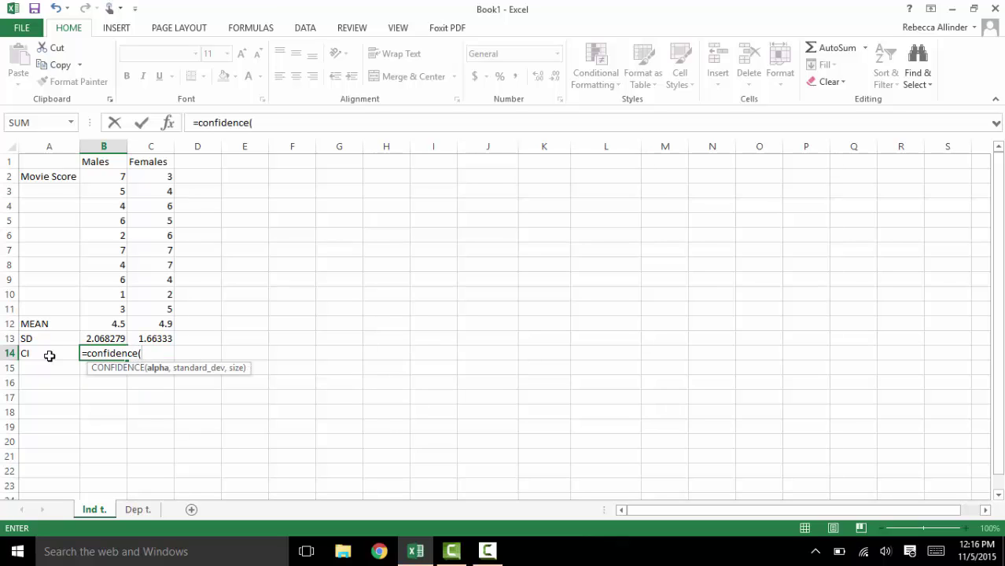
text(.05,)
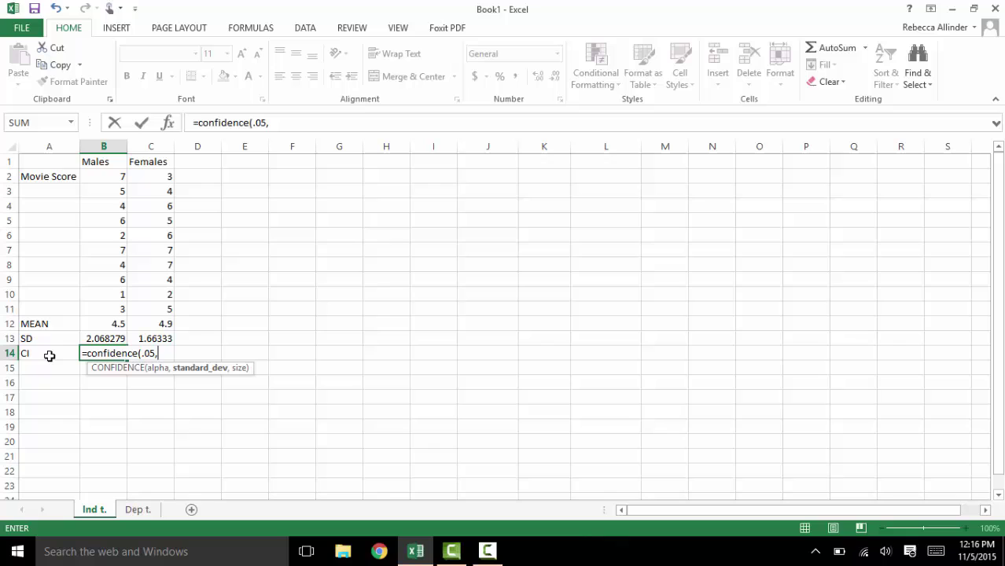
click(90, 338)
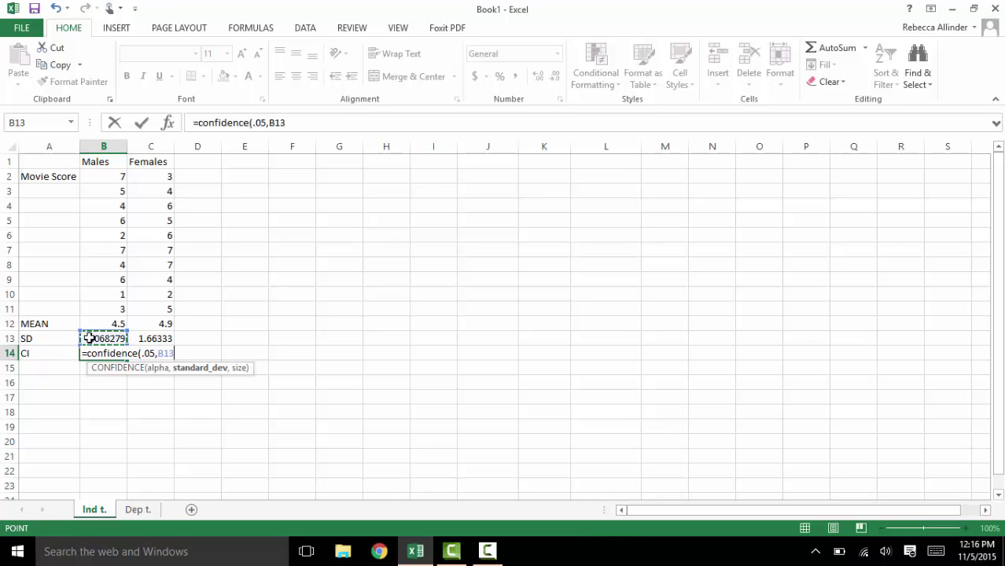
text(,)
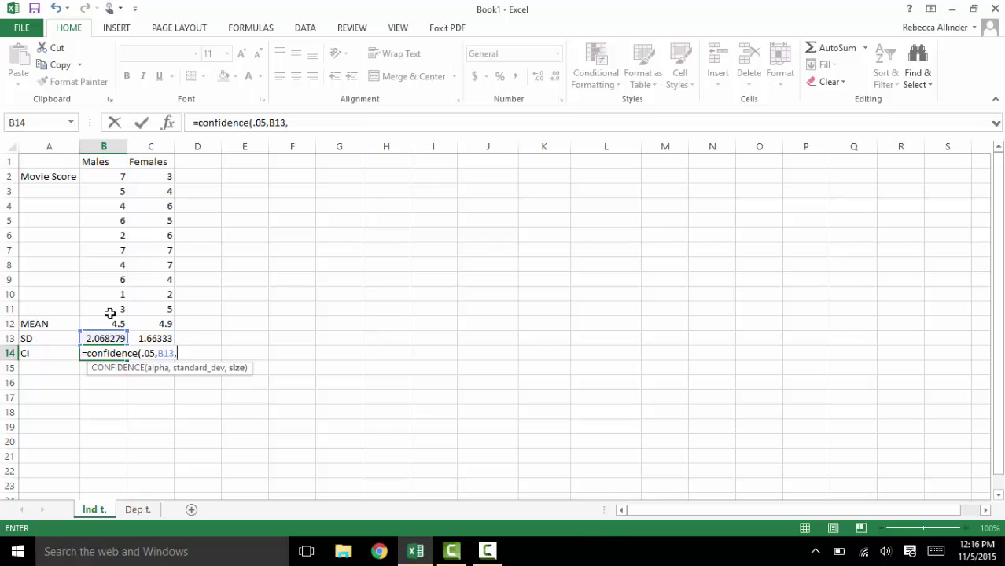
text(10))
key(Return)
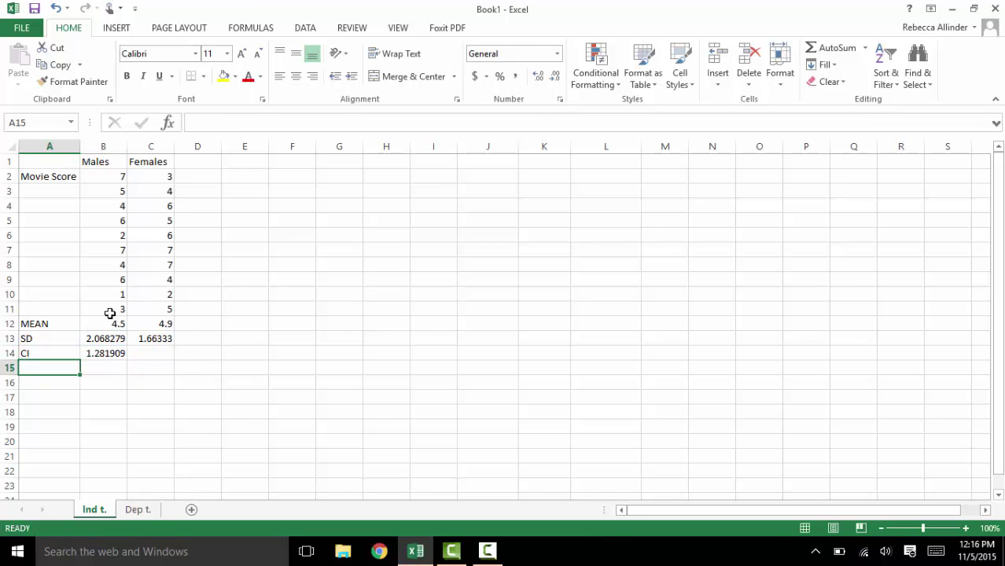
click(107, 353)
drag(126, 361, 161, 357)
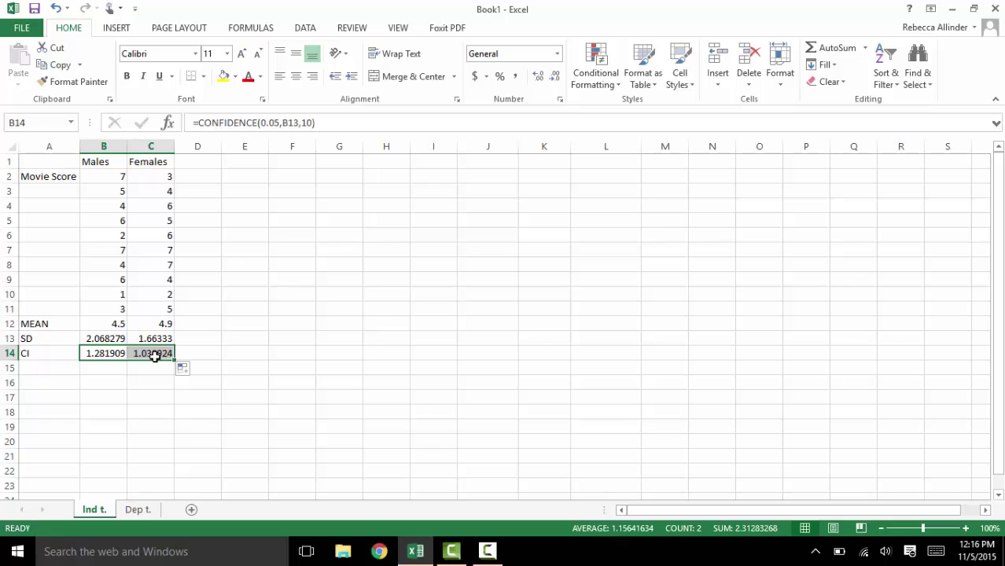
Step: Label A15 df and calculate the degrees of freedom in B15 with the formula =9+9
click(67, 369)
text(df)
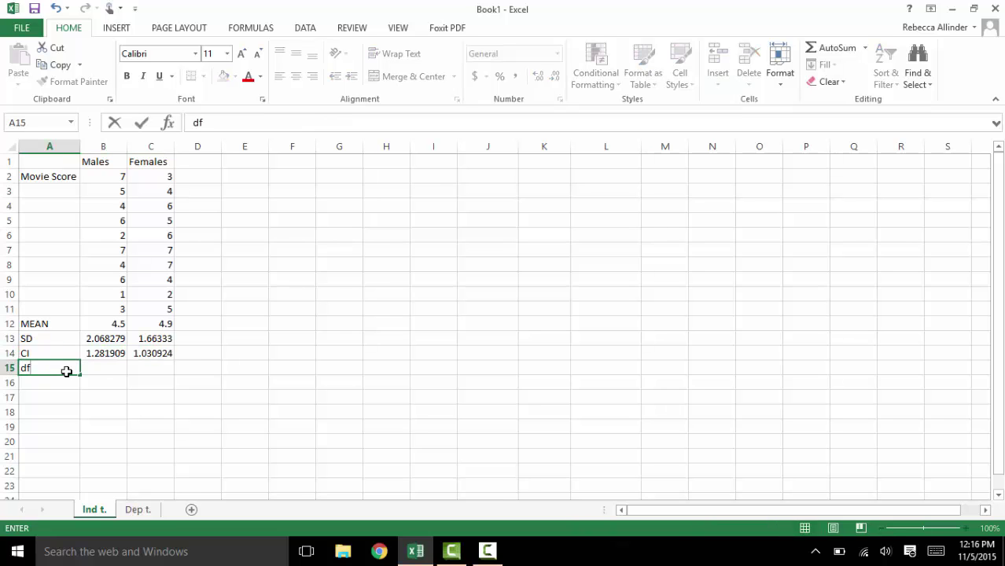
click(100, 368)
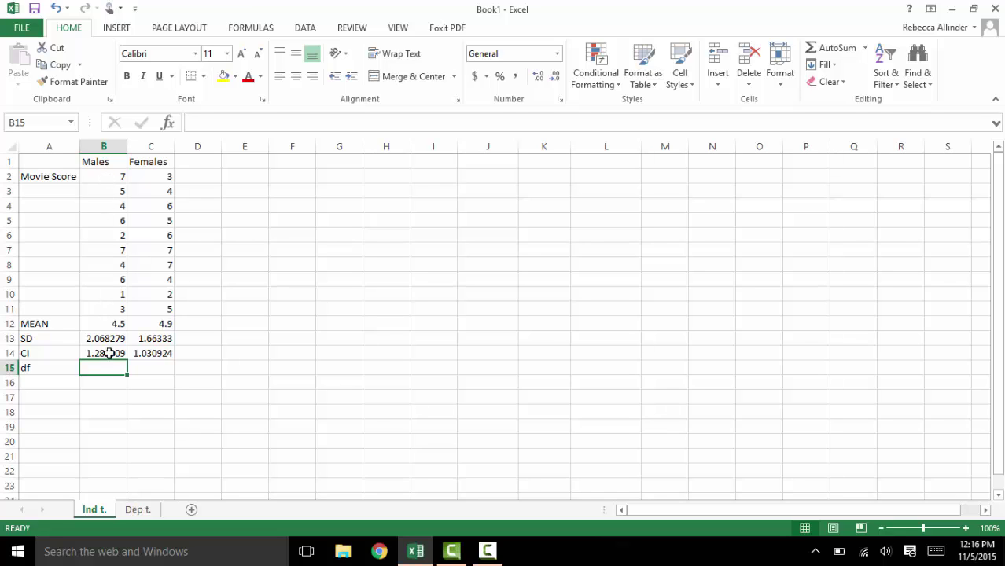
text(=)
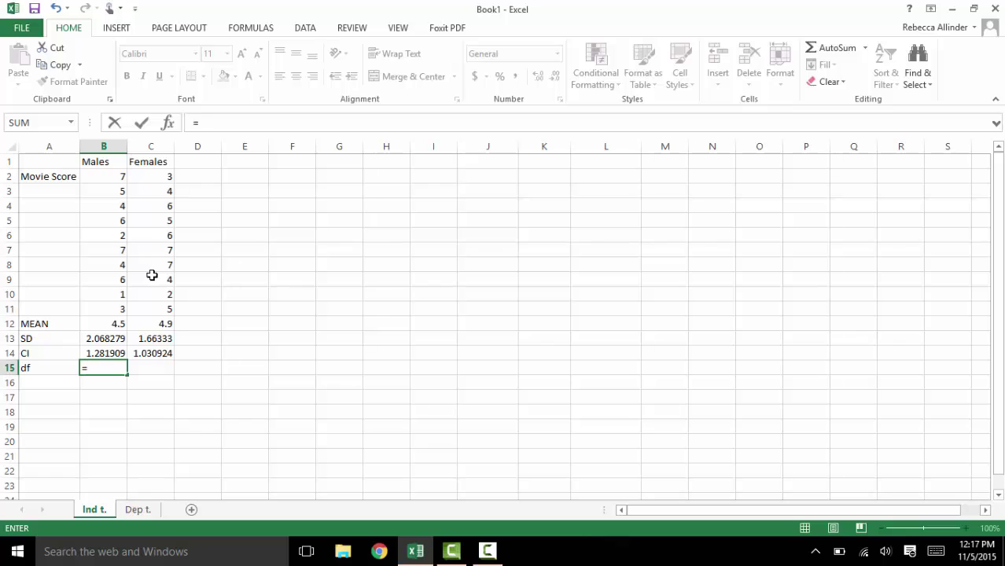
text(9+9)
key(Return)
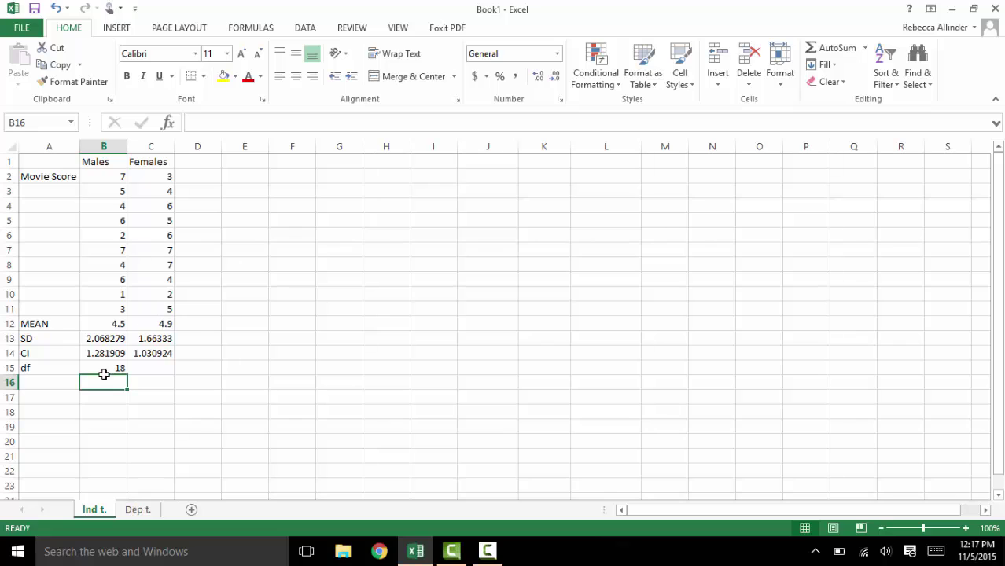
Step: Label cell A16 "t, pvalue" below the df row
click(48, 389)
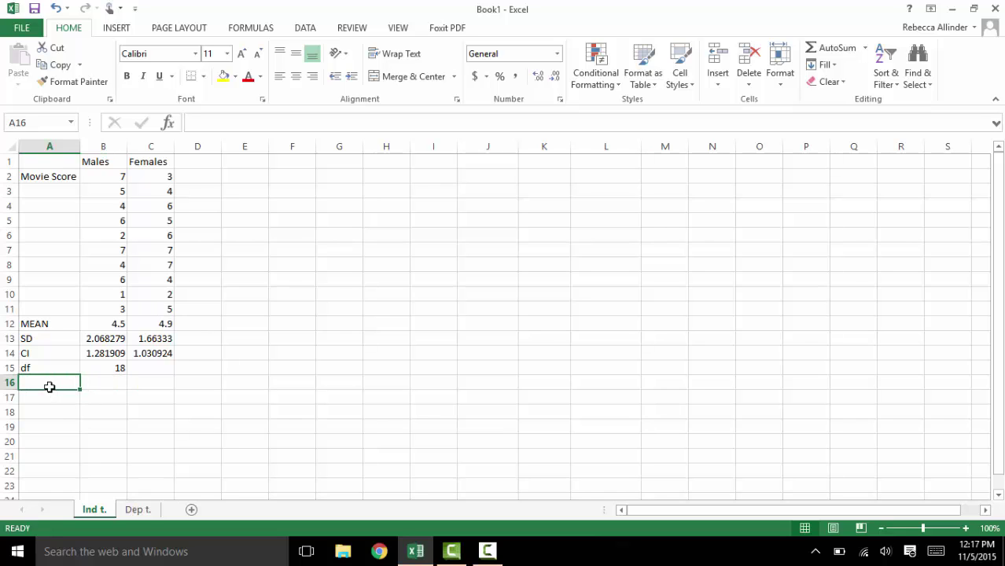
text(t)
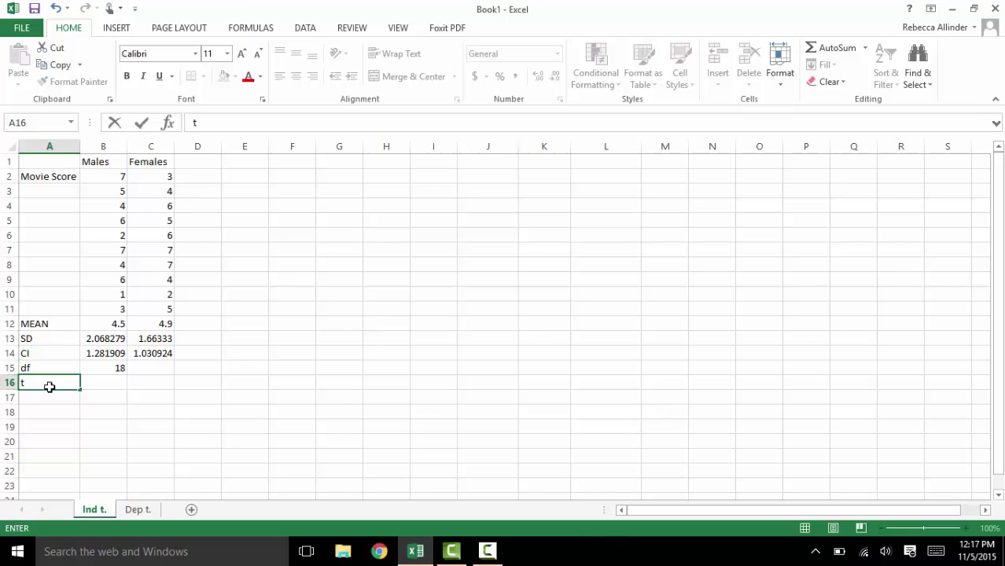
text(, pvalue)
key(Tab)
Step: Calculate the p-value in B16 with T.TEST on B2:B11 and C2:C11, using 2 tails and type 2, two-sample equal variance
text(=)
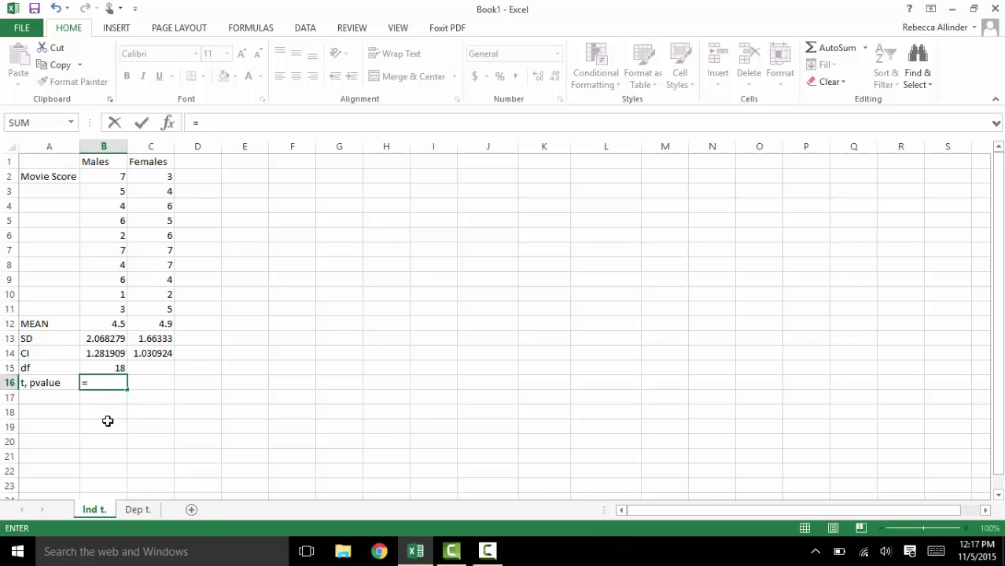
text(t.test)
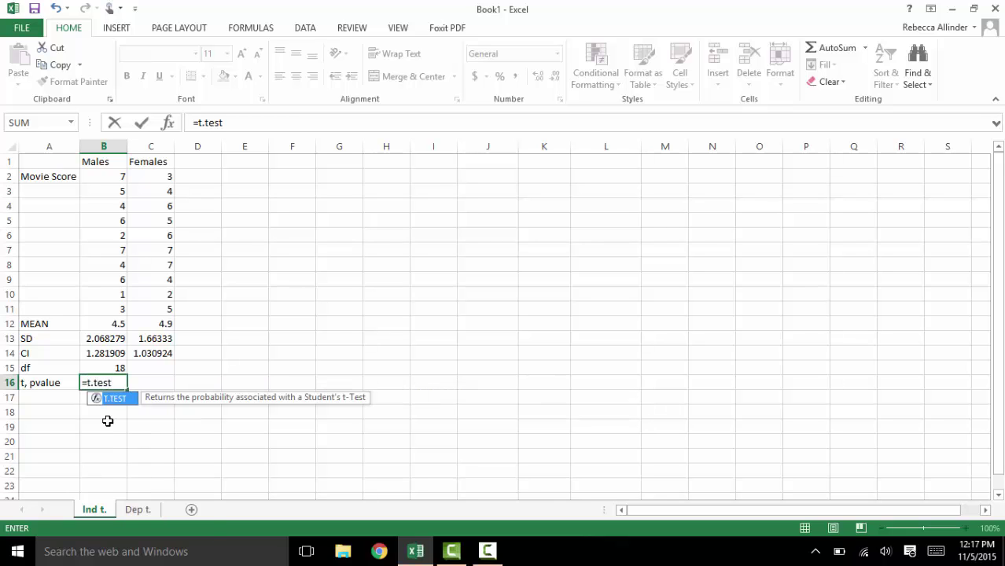
text(()
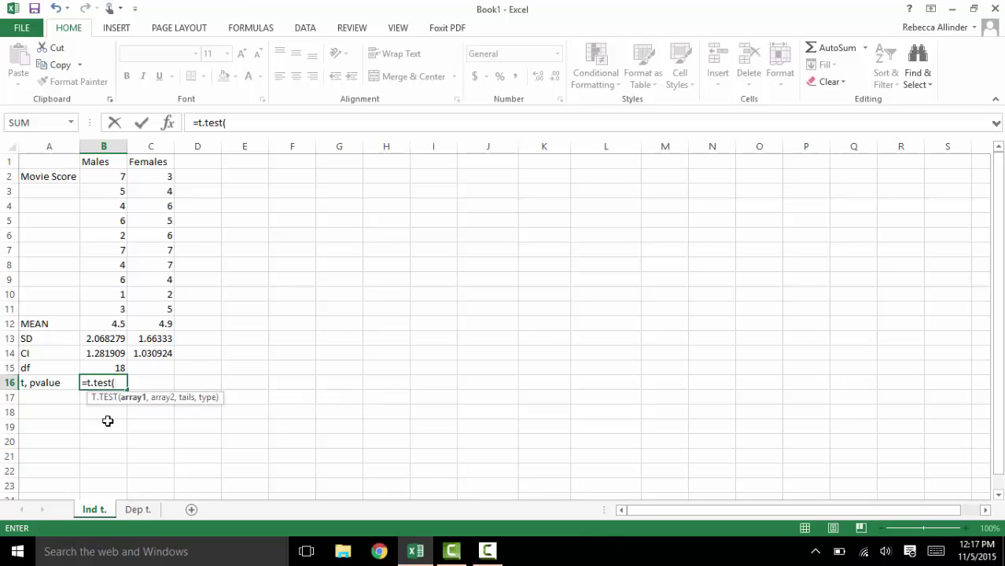
drag(110, 178, 112, 307)
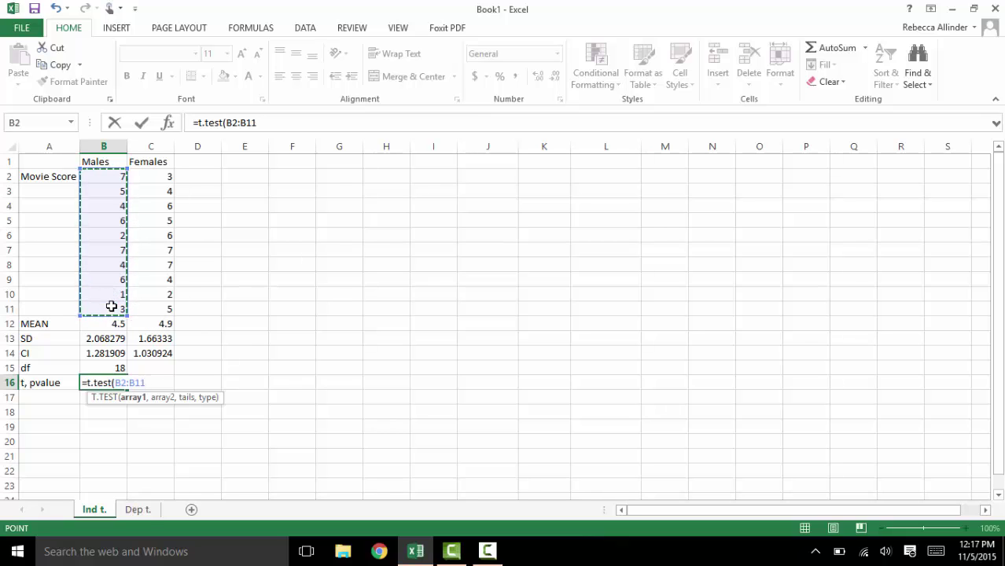
text(,)
drag(147, 176, 154, 309)
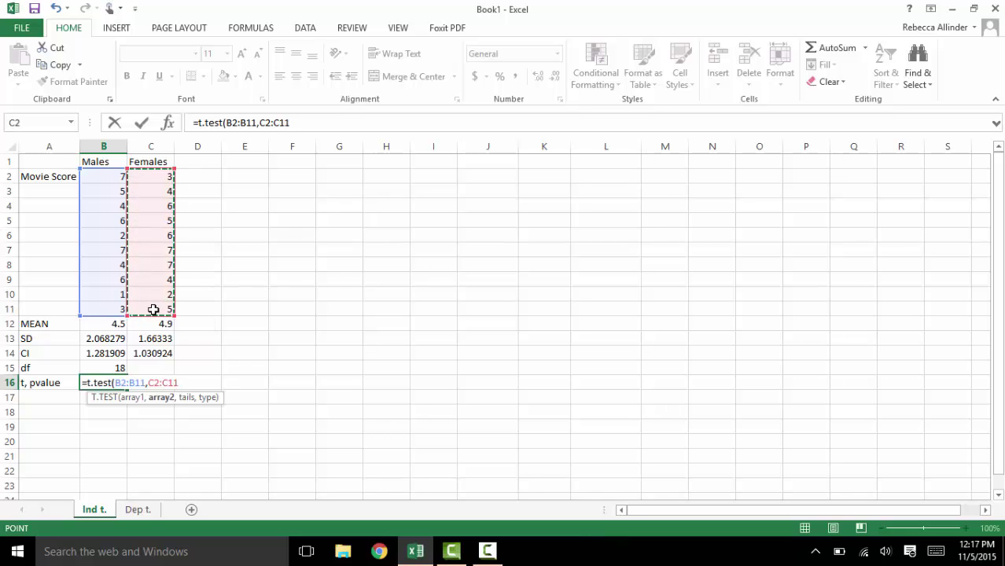
text(,)
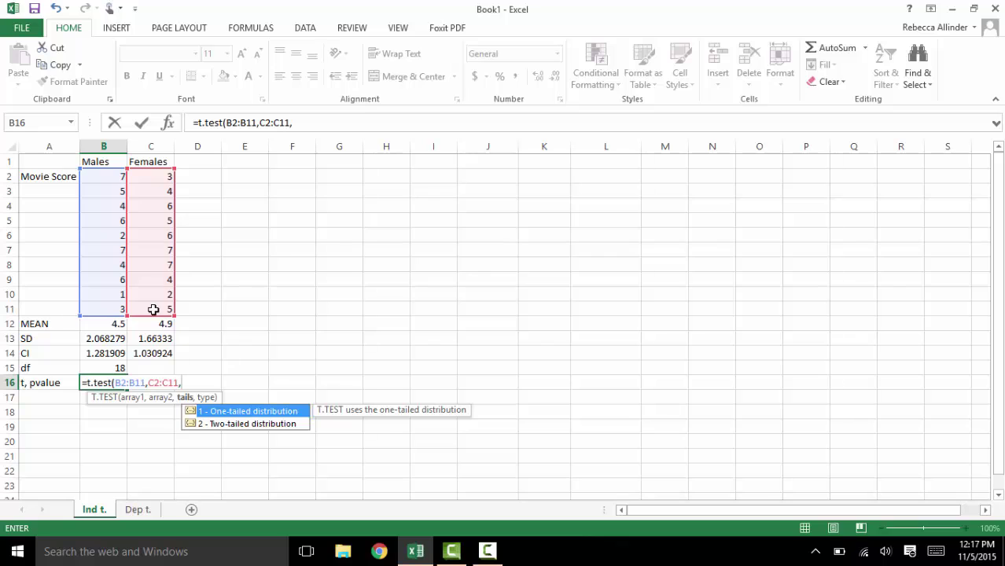
text(2,)
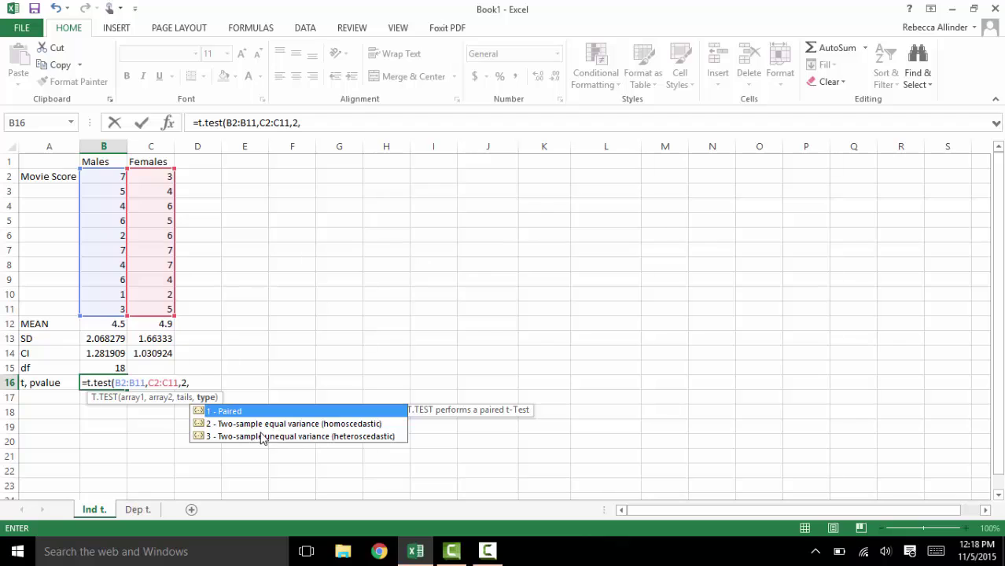
text(2)
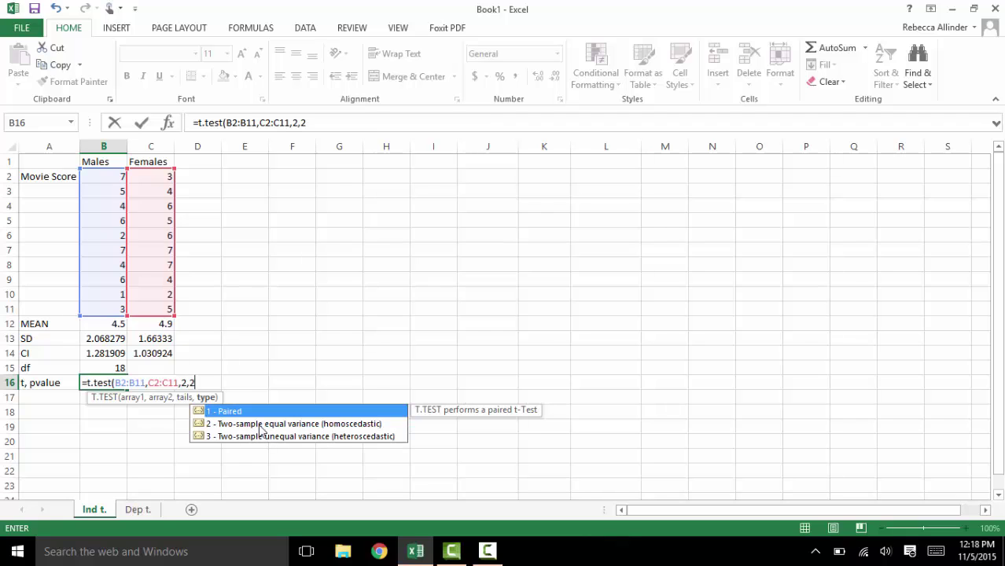
text())
key(Return)
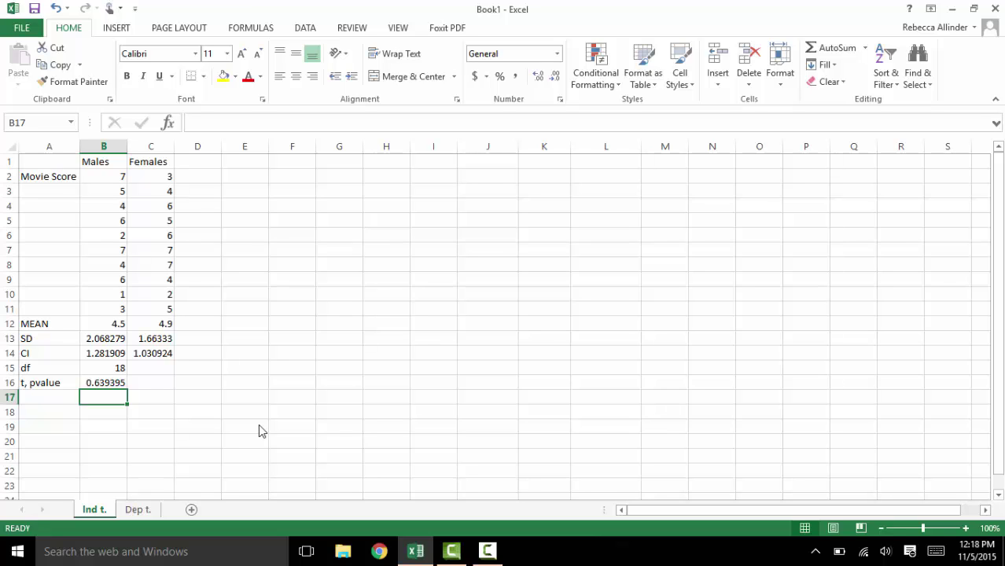
Step: Label cell A17 "t, value" below the p-value row
click(50, 398)
text(t, va)
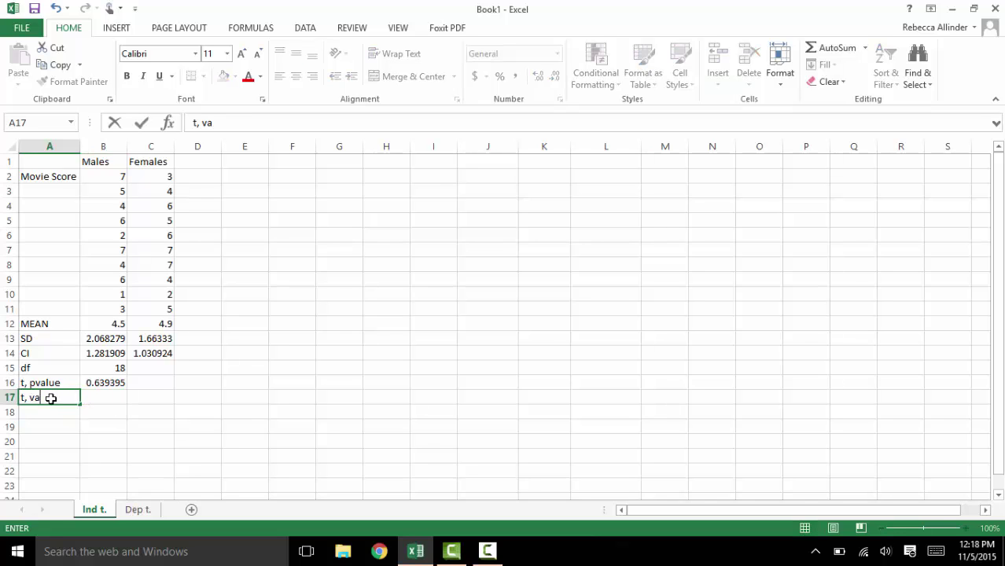
text(lue)
key(Tab)
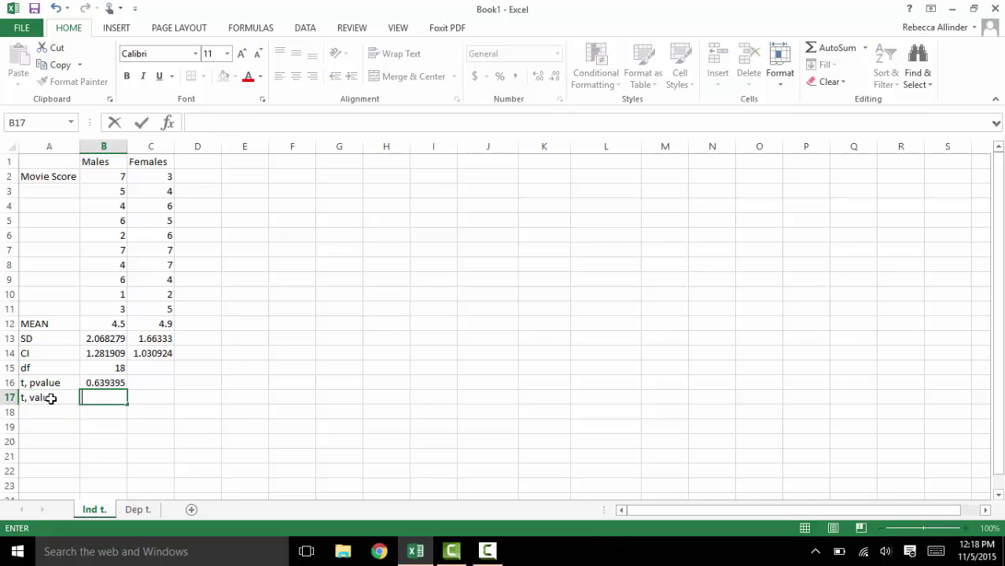
Step: Calculate the t value in B17 with T.INV.2T, using B16 as probability and B15 as degrees of freedom
text(=t)
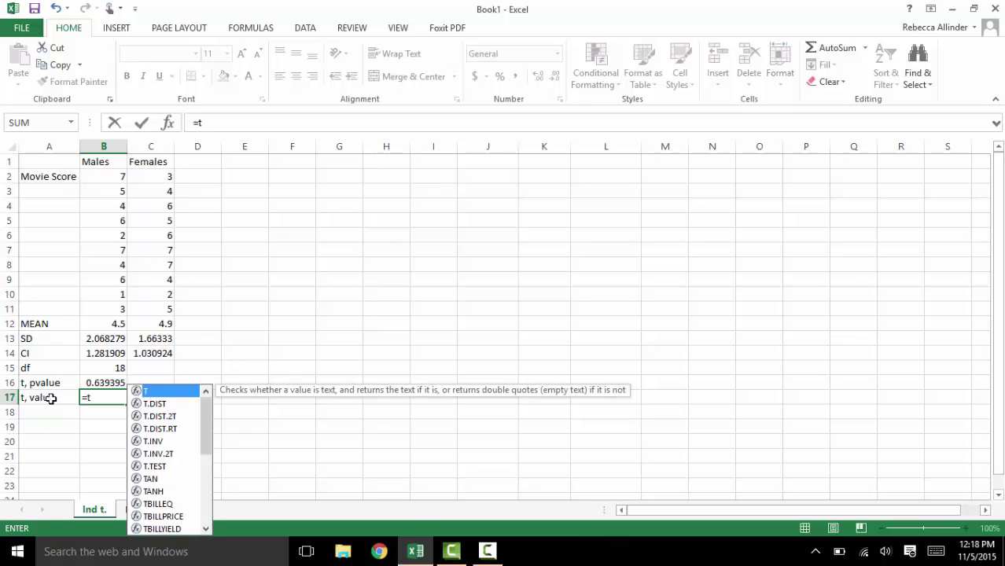
text(.inv)
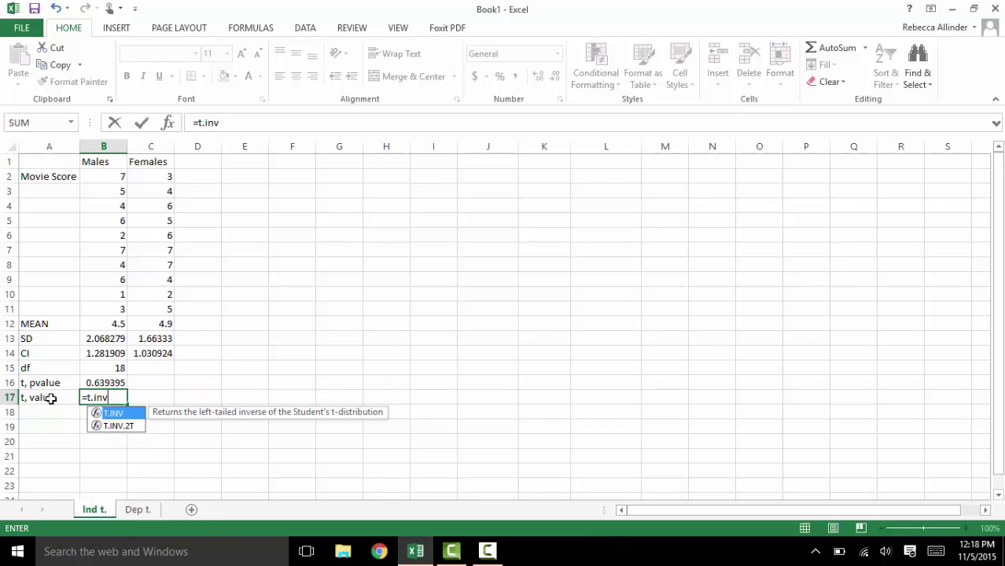
text(.2t)
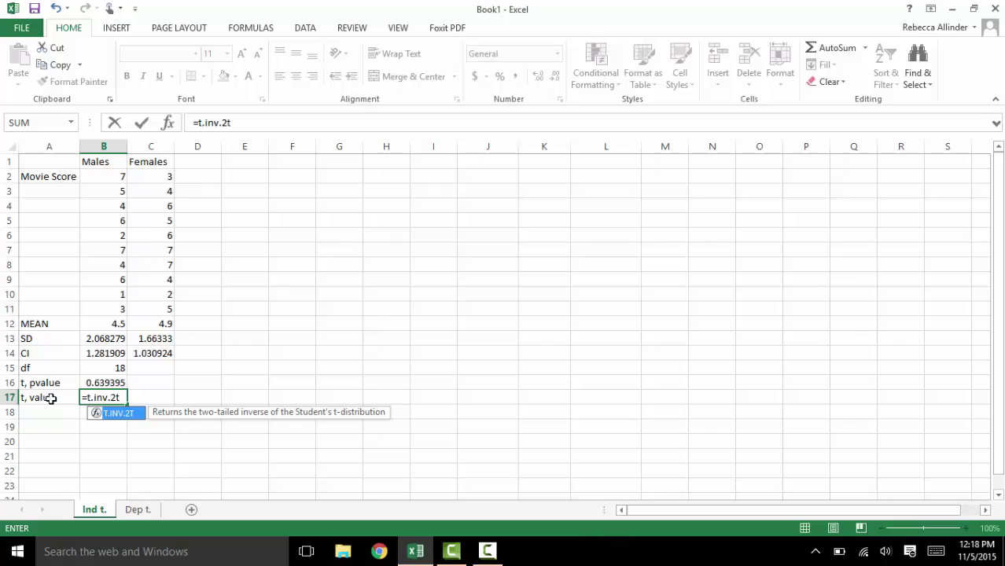
text(()
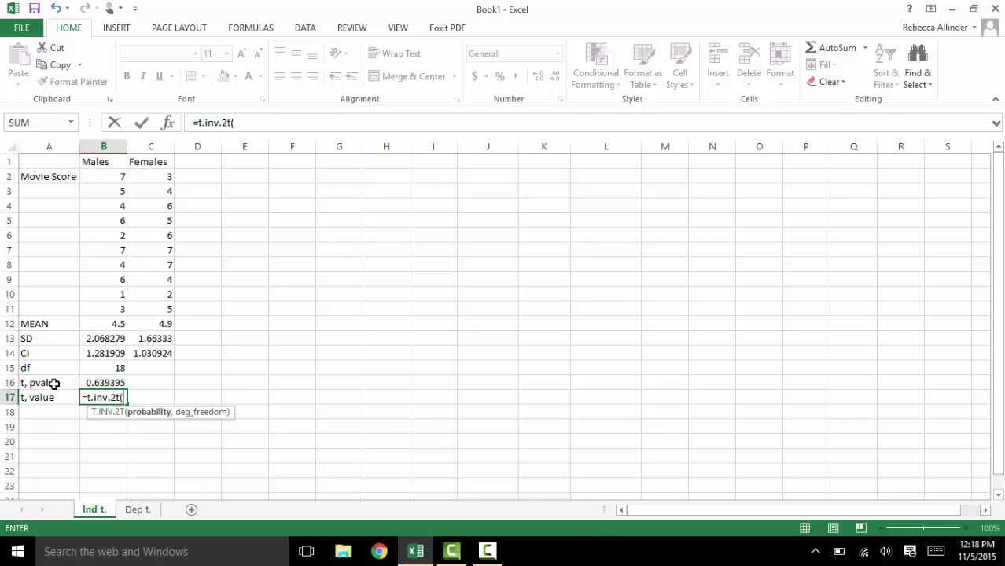
click(93, 382)
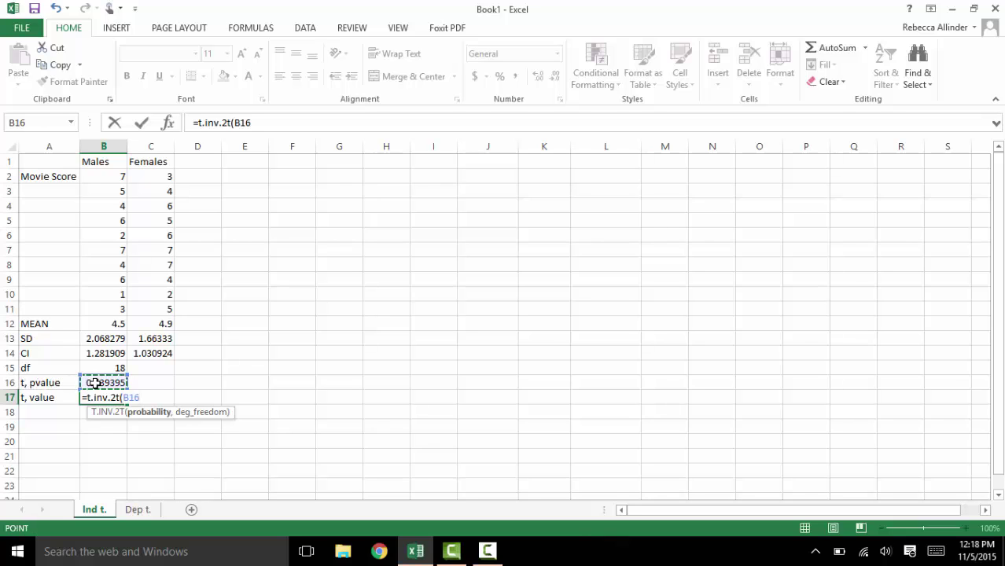
text(,)
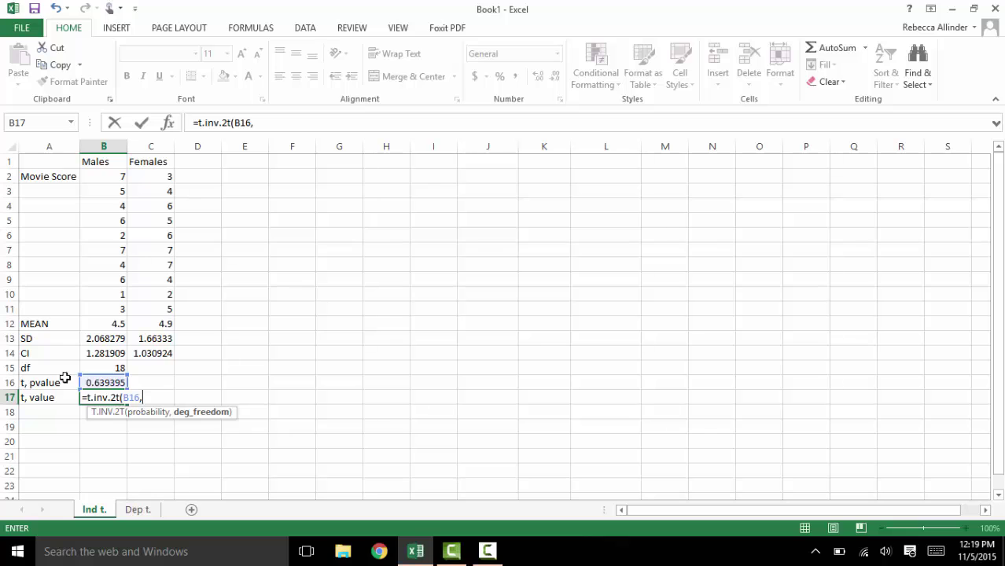
click(98, 367)
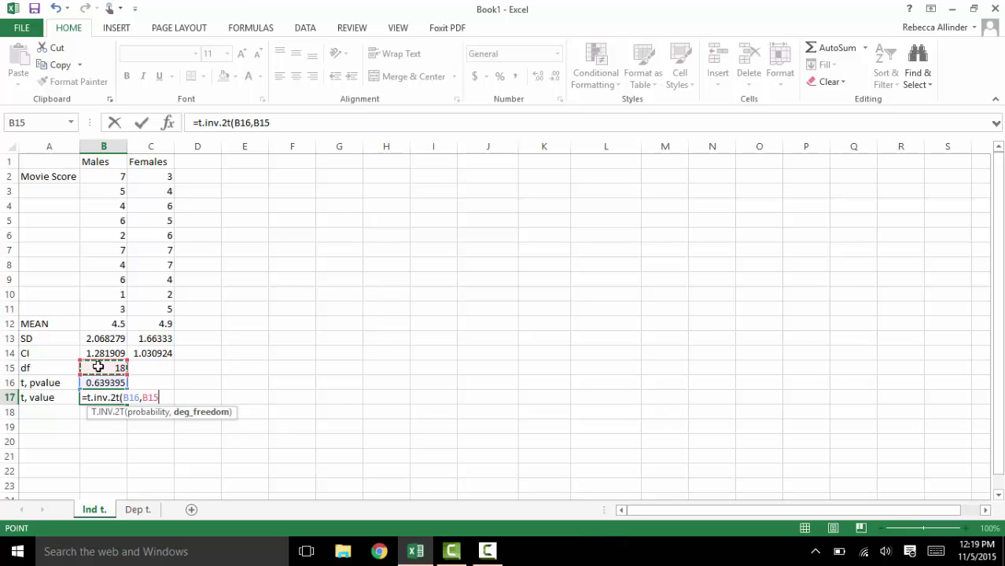
text())
key(Return)
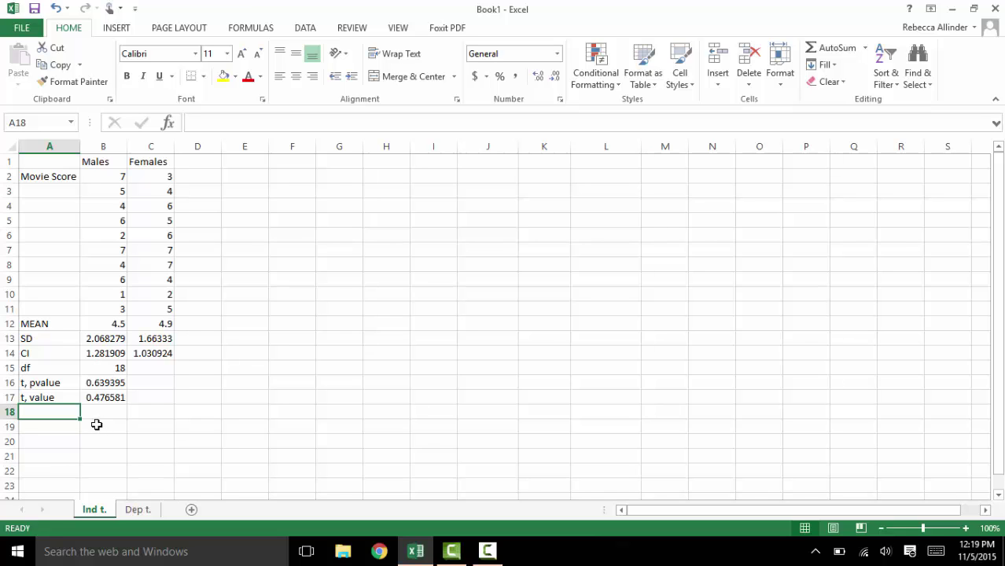
Step: Write the result statement "t(18) = .48, p = .64" in cell A20
click(50, 443)
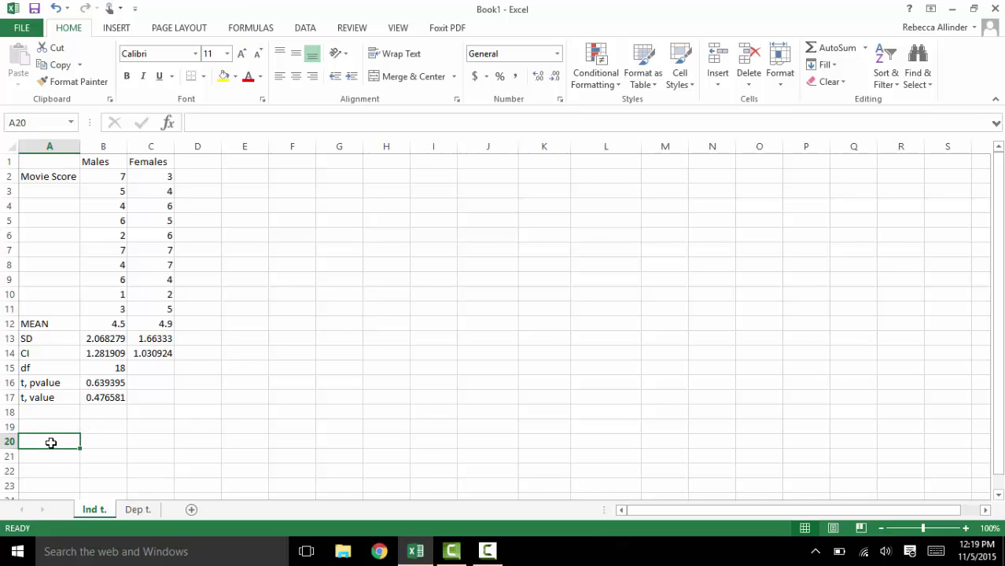
text(t()
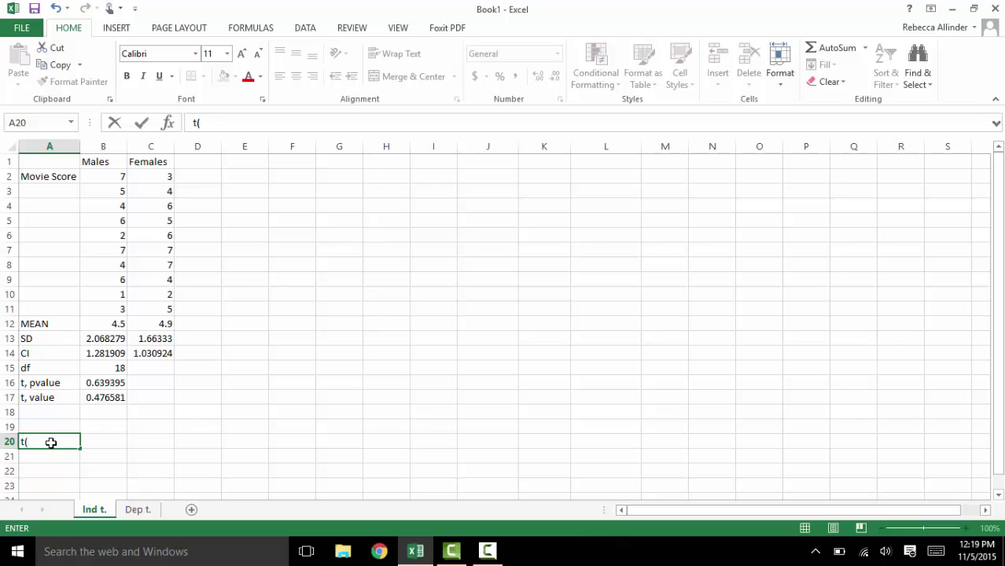
text(18) = .48, p)
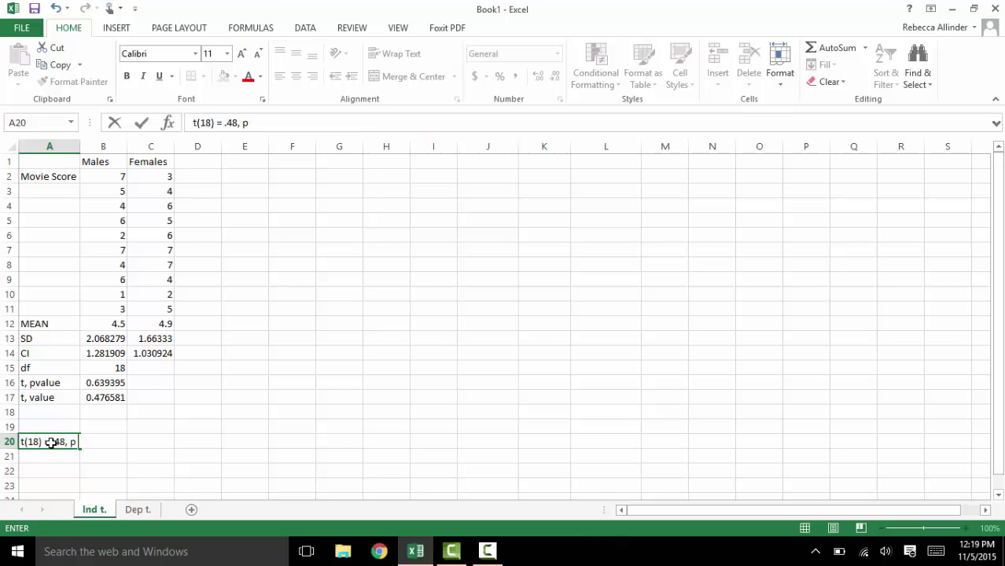
text( = .64)
click(50, 455)
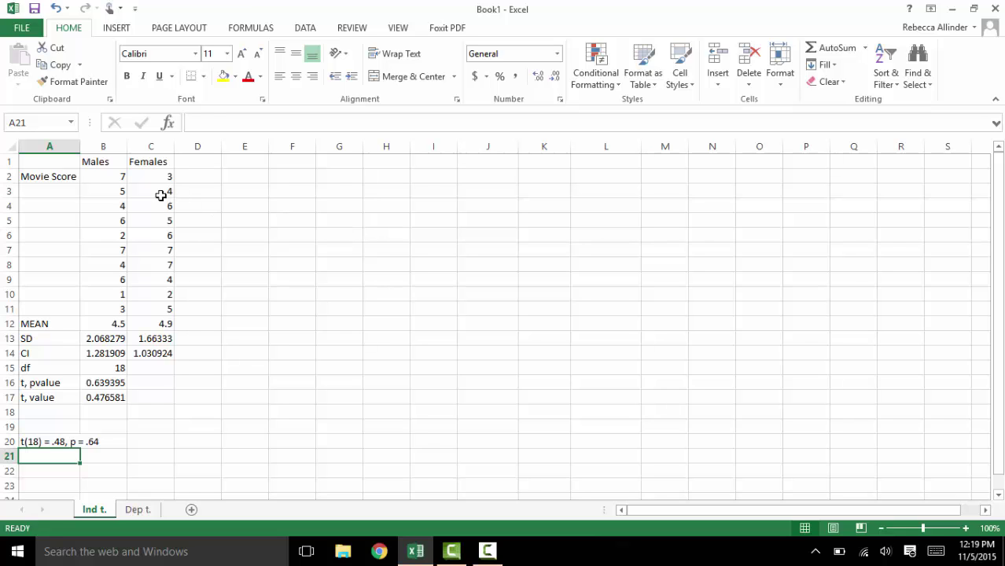
Step: Insert a 2-D clustered column chart from the Males and Females headings B1:C1 and their means B12:C12
click(95, 163)
drag(95, 164, 139, 162)
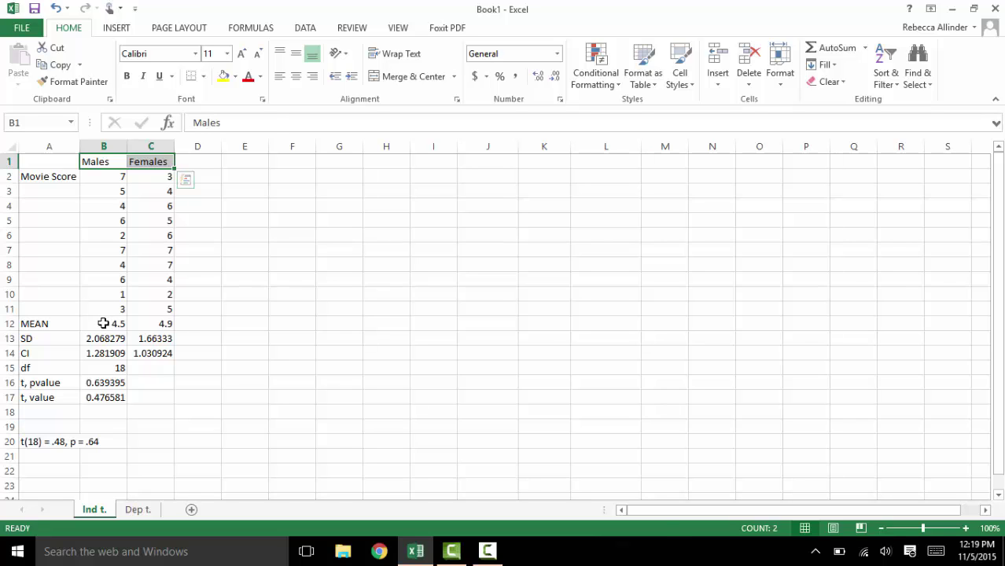
drag(103, 324, 138, 324)
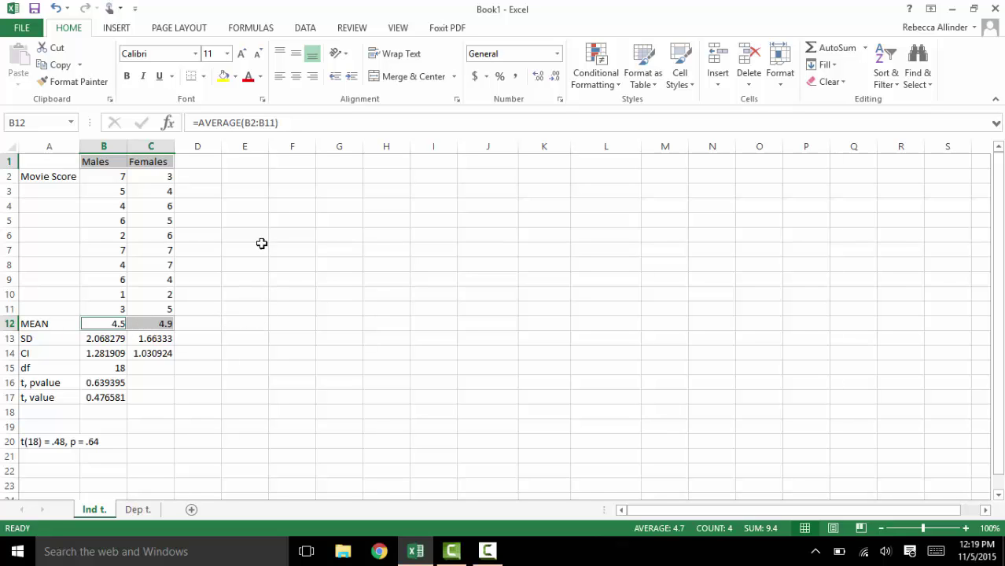
click(111, 29)
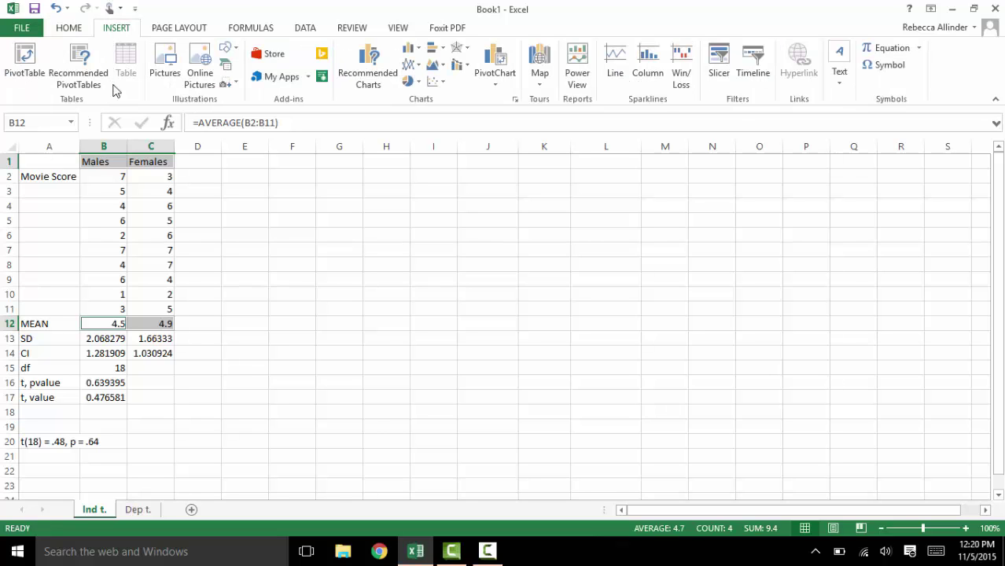
click(411, 50)
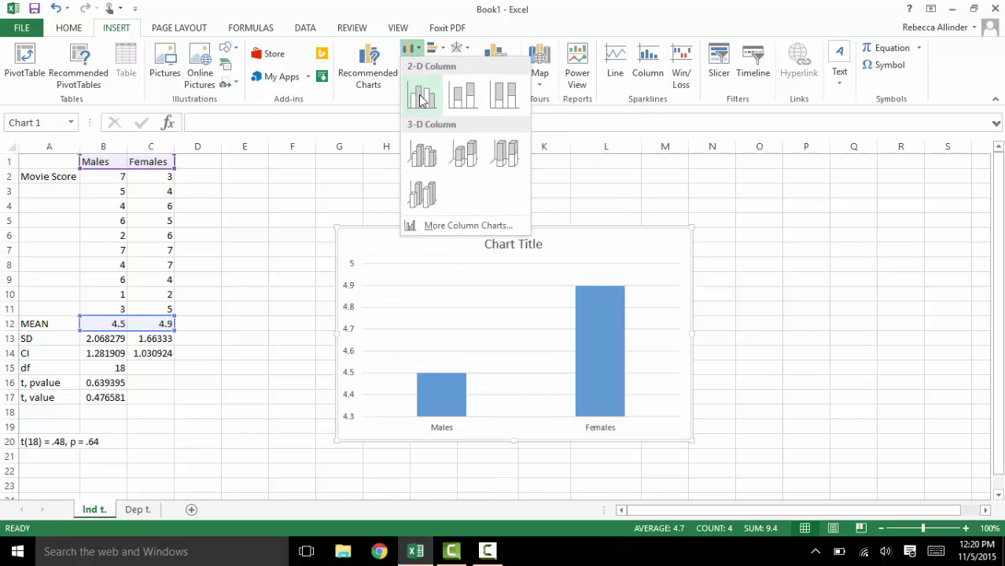
click(422, 98)
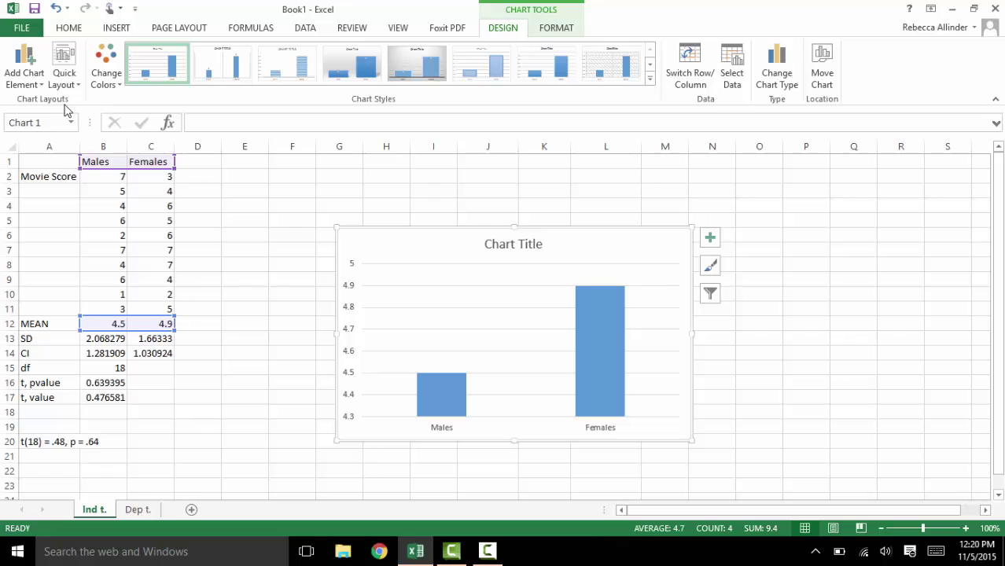
Step: Add vertical error bars to the chart and set their error amount to custom specified values
click(30, 82)
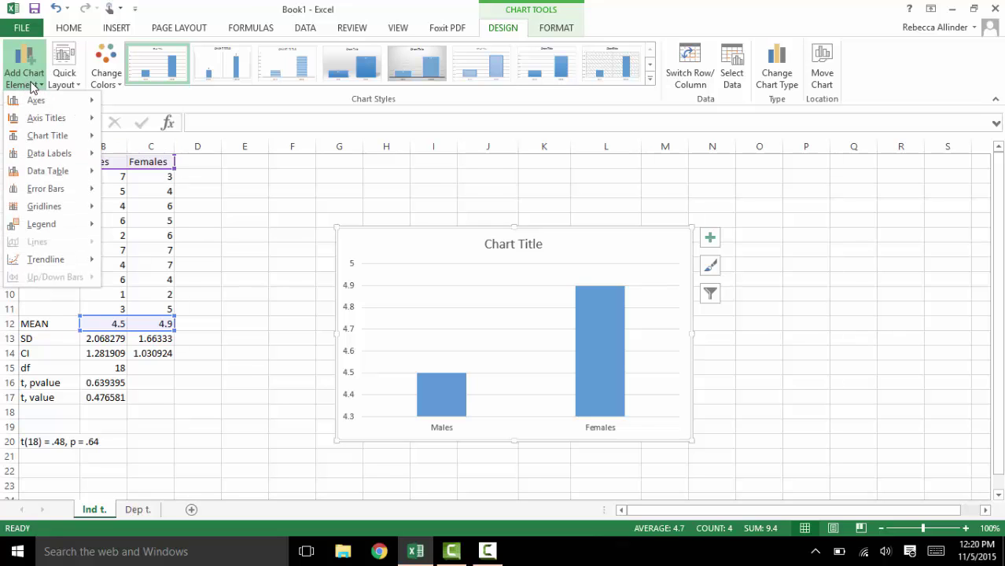
mouse_move(46, 192)
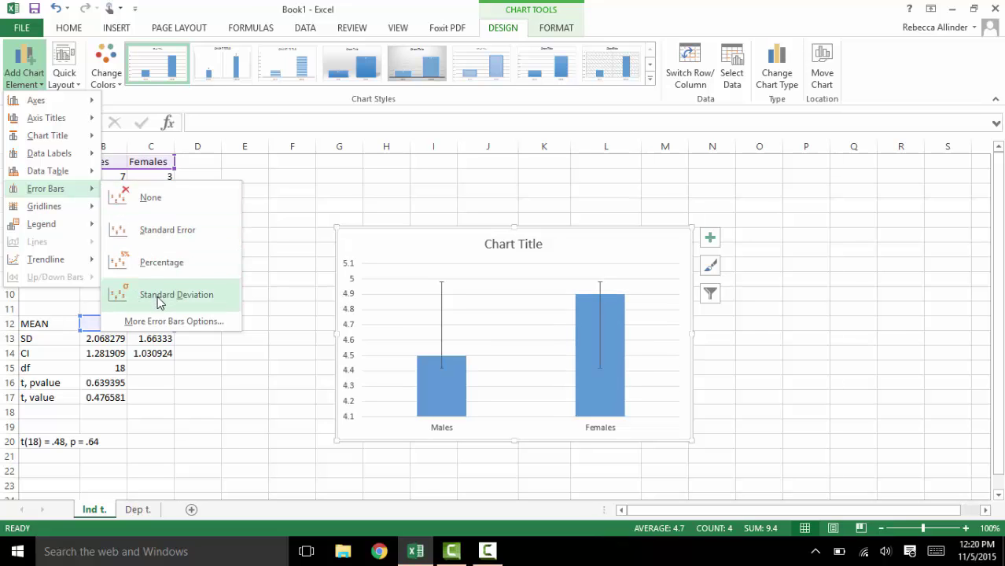
click(162, 323)
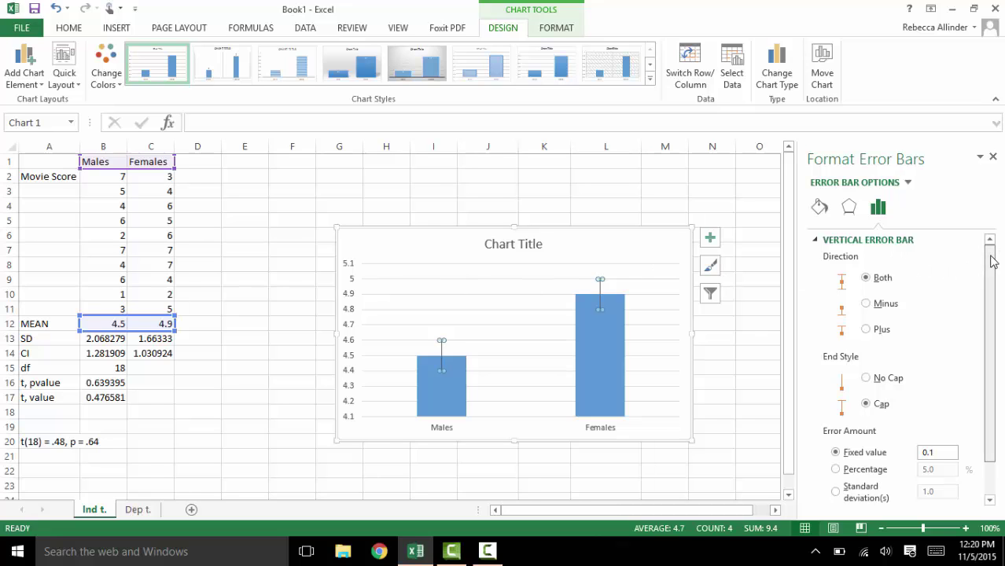
drag(990, 259, 990, 299)
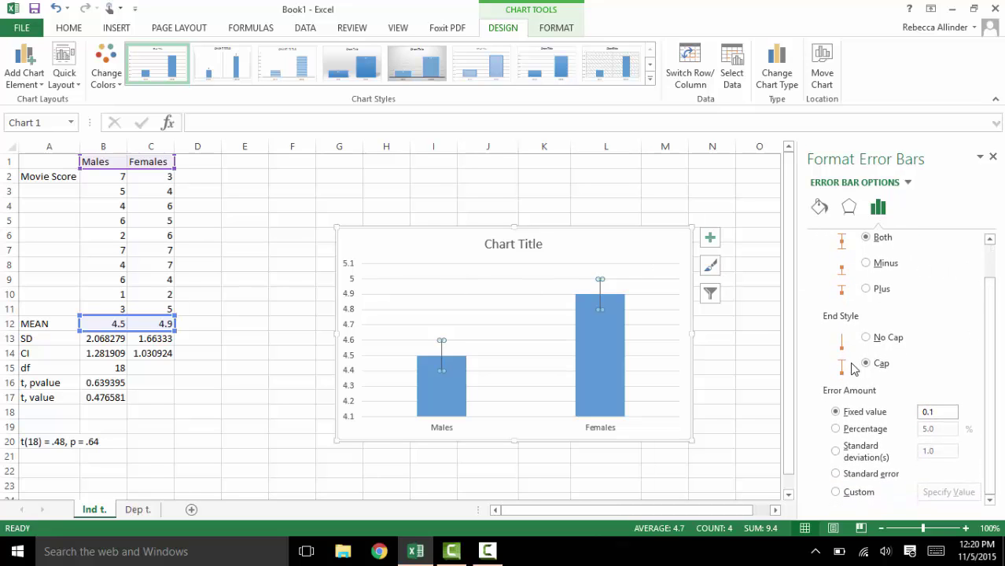
click(858, 493)
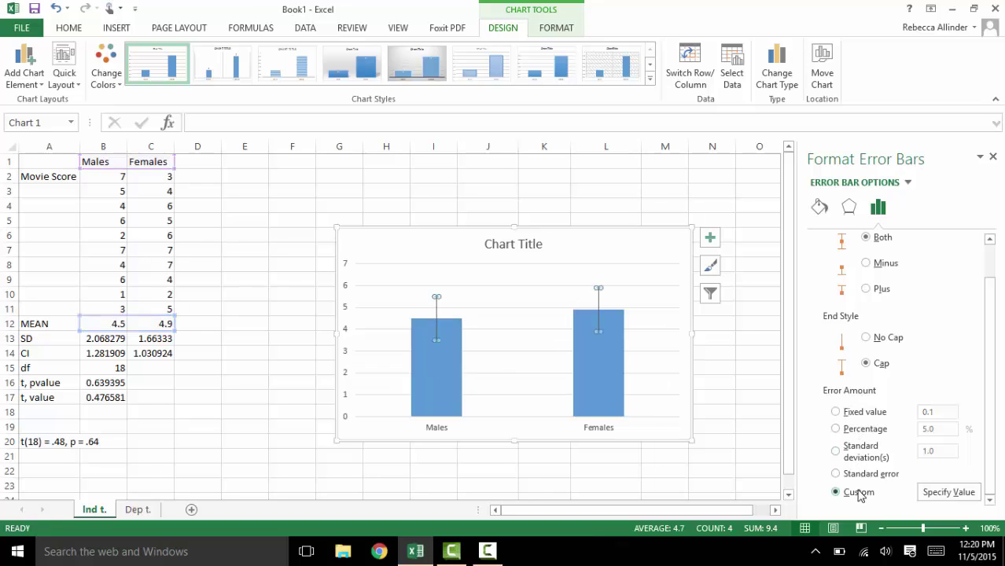
click(929, 493)
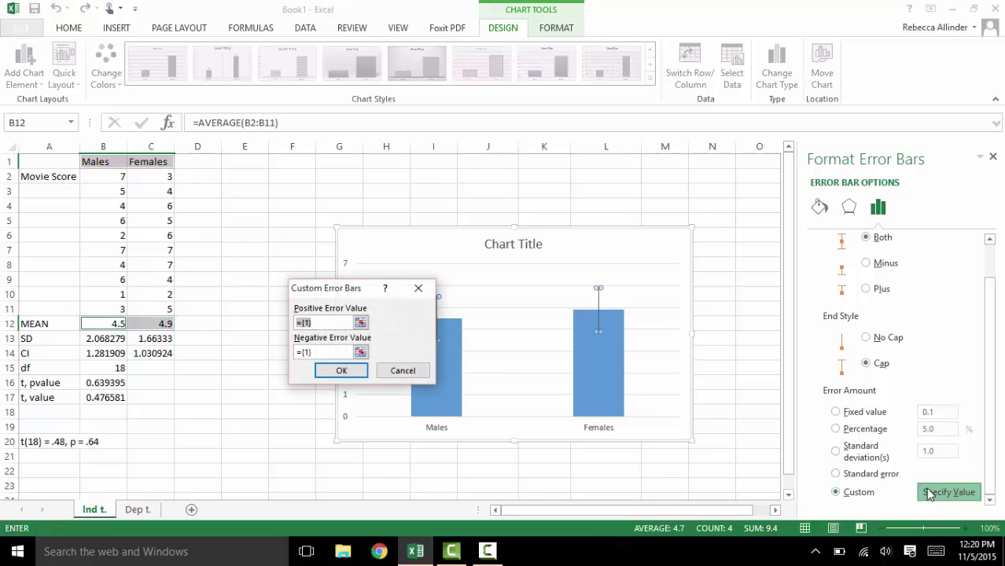
Step: Use the CI cells B14:C14 as both the positive and negative custom error values
click(342, 323)
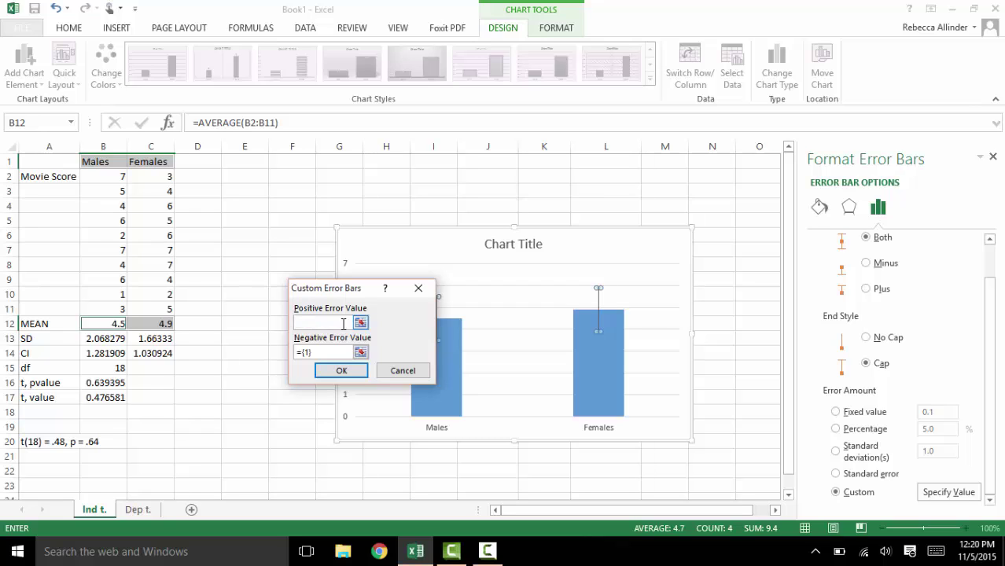
click(93, 354)
drag(93, 354, 146, 354)
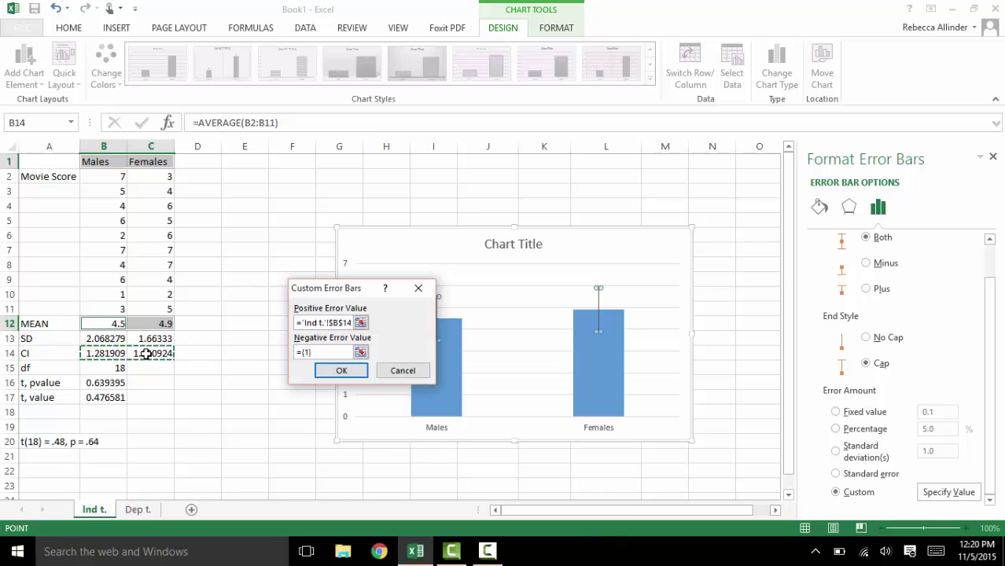
click(319, 353)
key(BackSpace)
key(BackSpace)
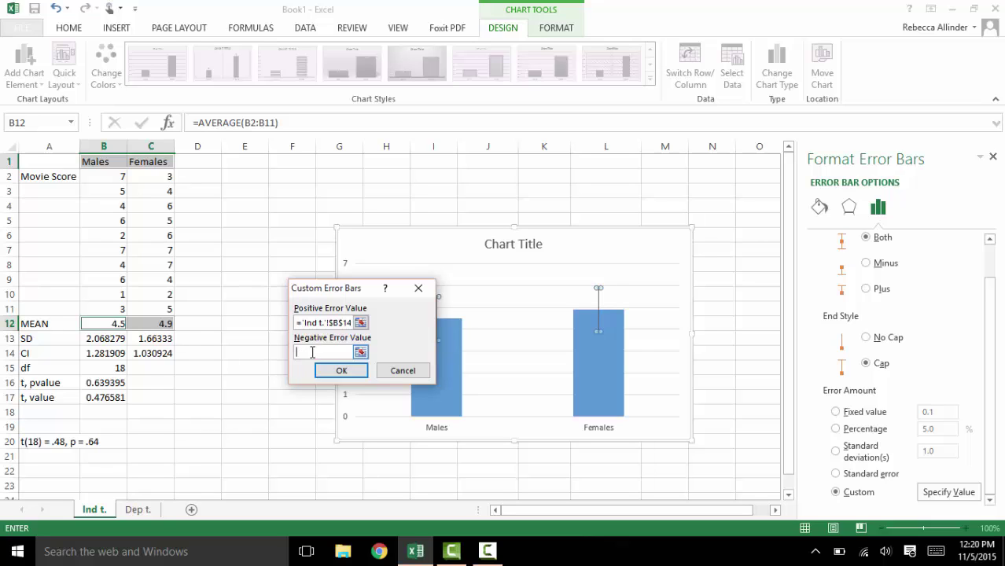
drag(102, 353, 147, 353)
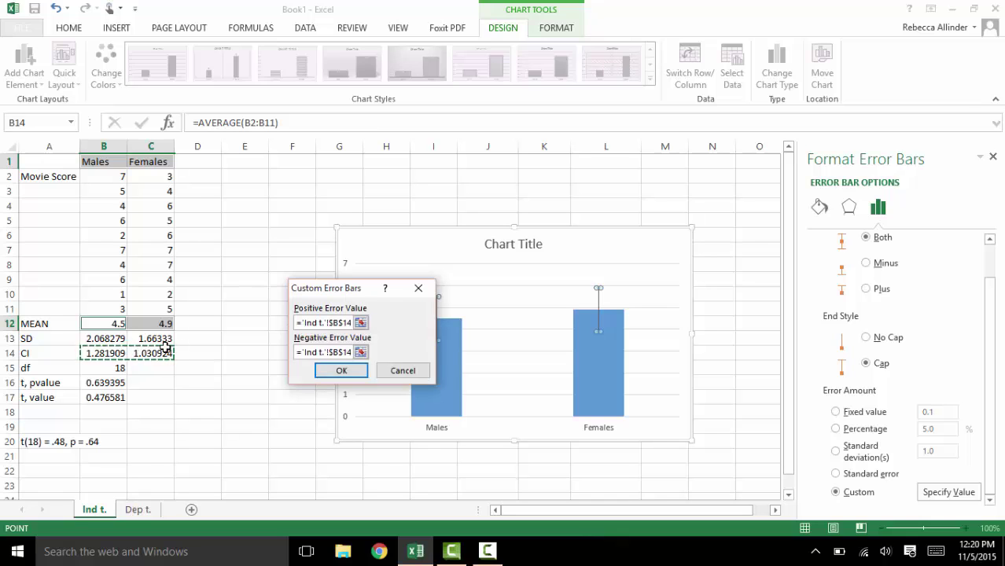
click(340, 371)
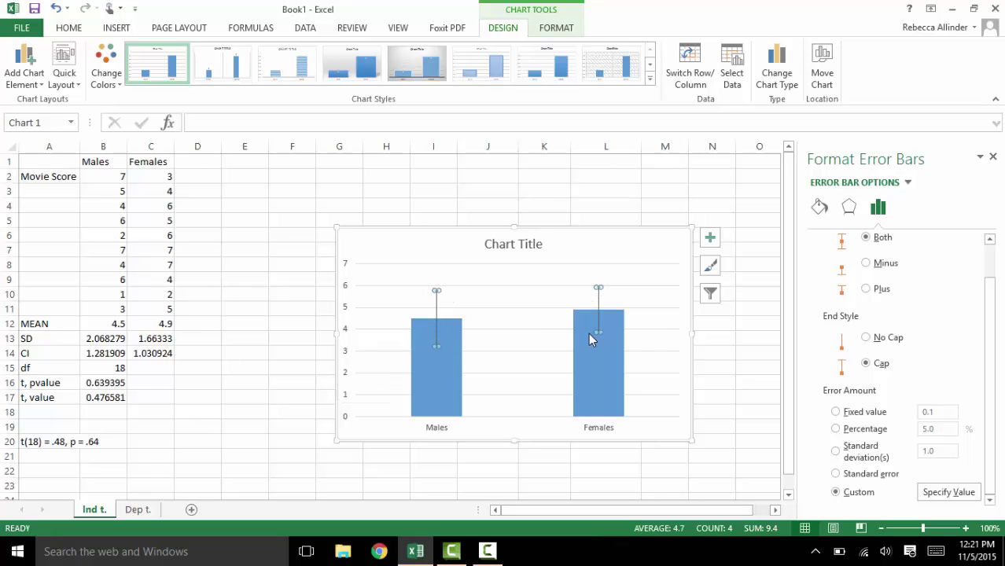
mouse_move(589, 335)
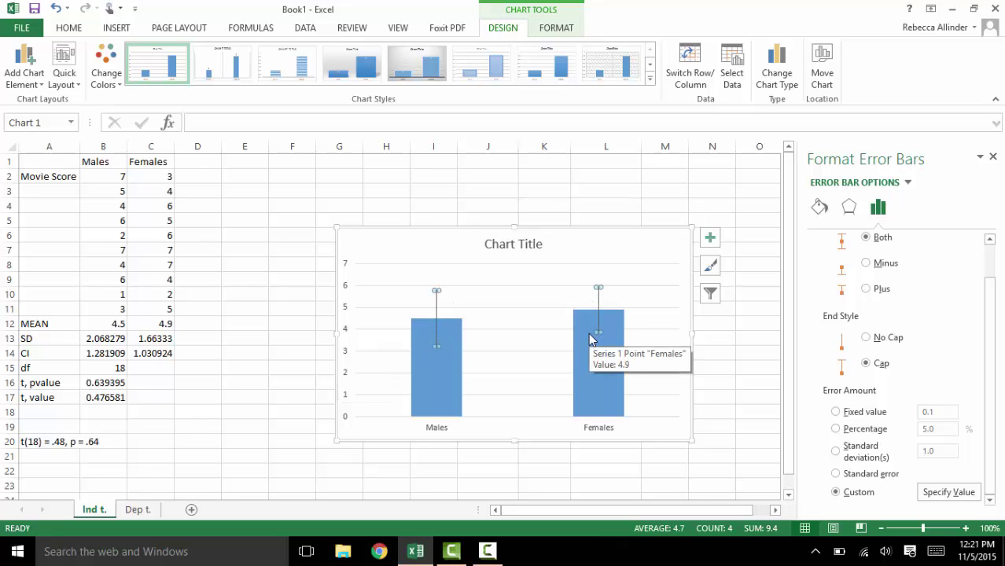
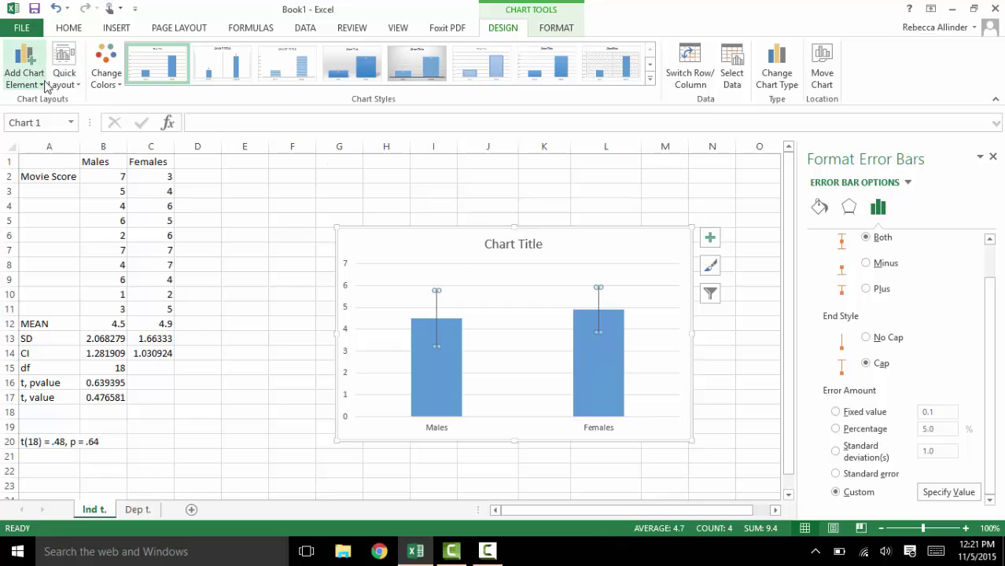
Step: Add primary horizontal and primary vertical axis titles to the chart
click(36, 82)
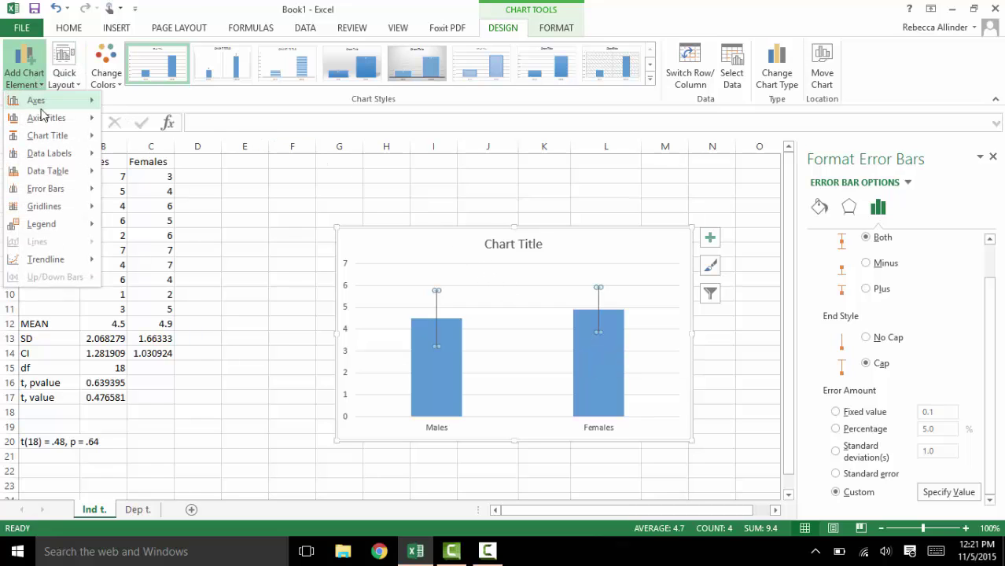
mouse_move(47, 118)
click(149, 132)
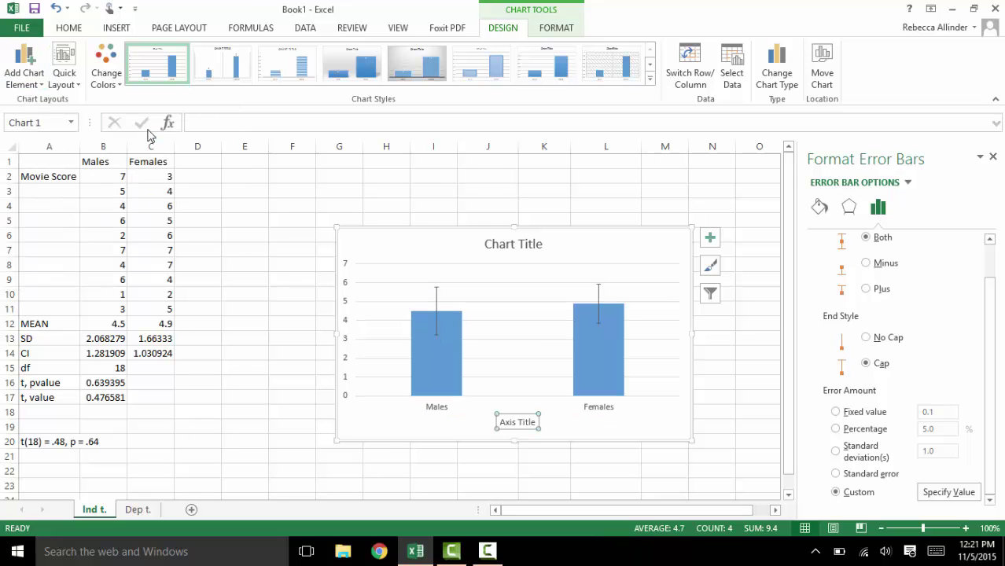
click(17, 59)
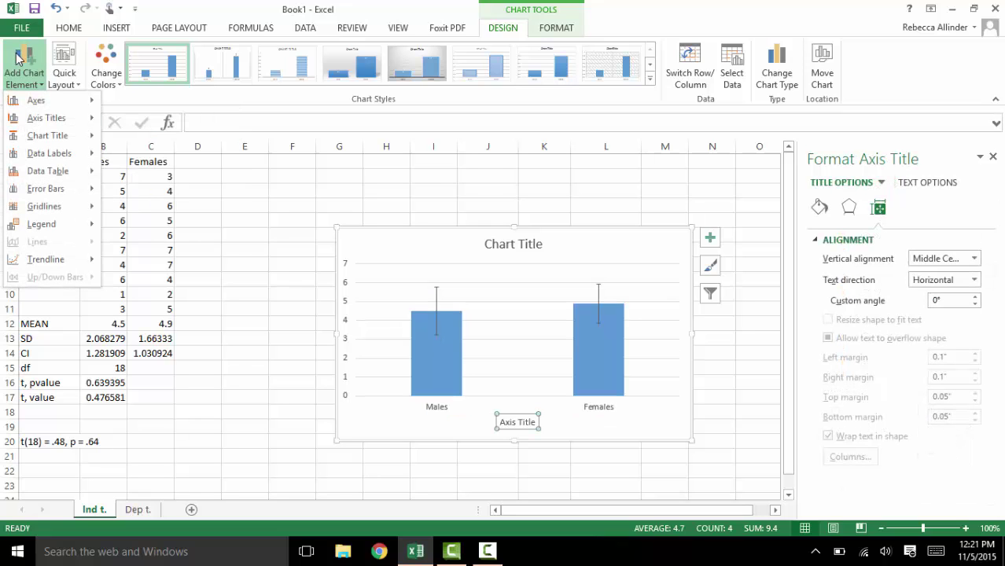
mouse_move(32, 118)
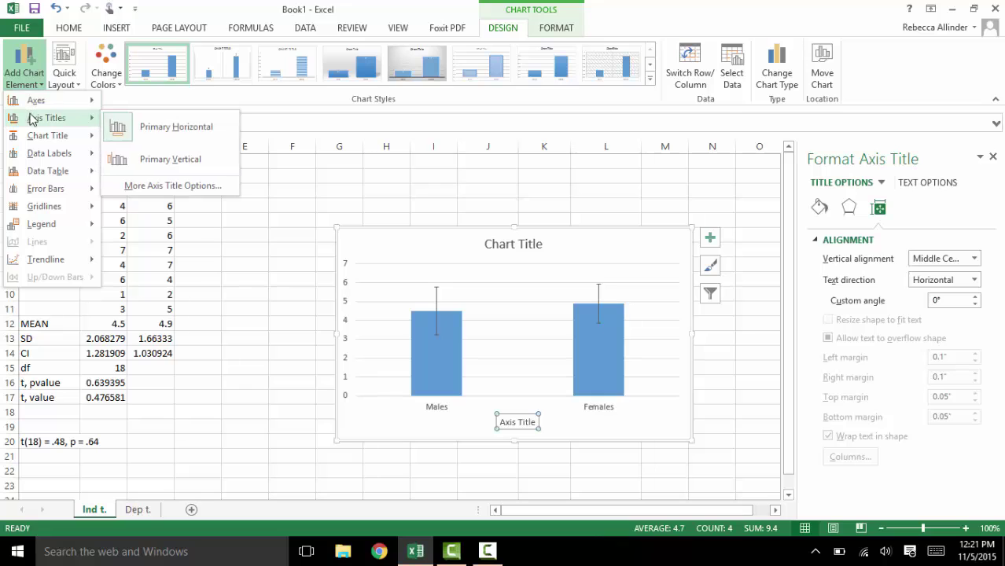
click(144, 163)
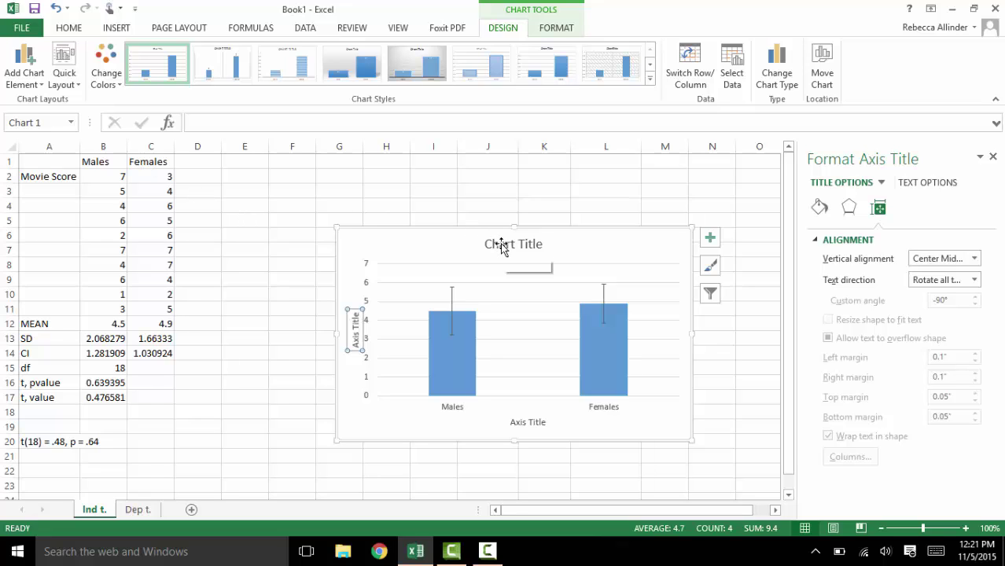
Step: Change the horizontal axis title text to "Gender"
click(530, 422)
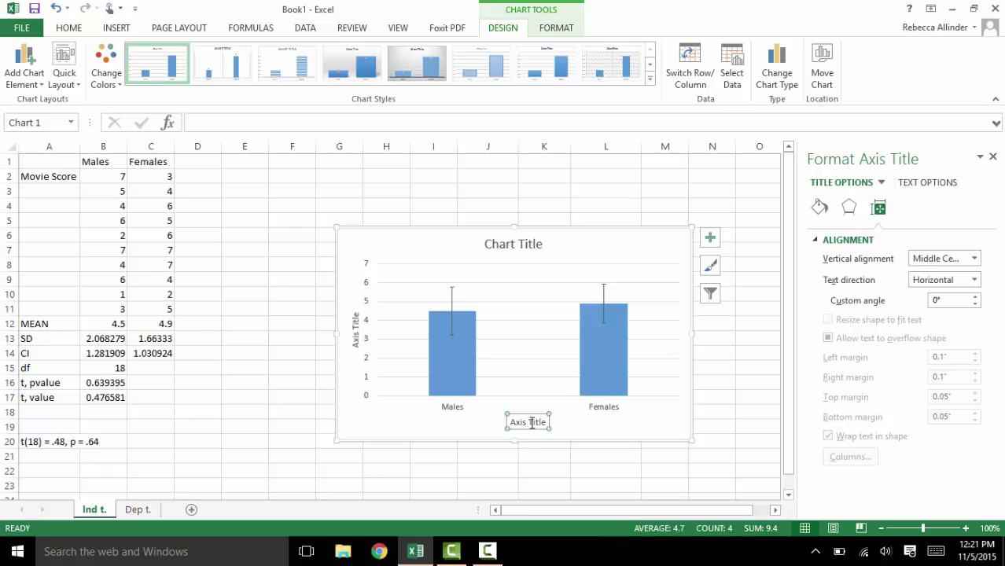
drag(548, 422, 509, 422)
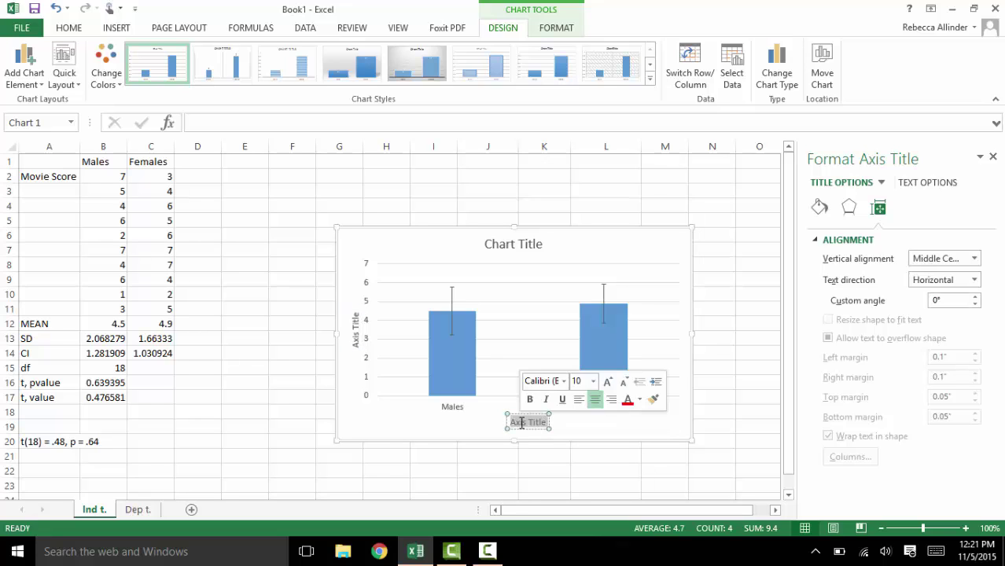
text(Gender)
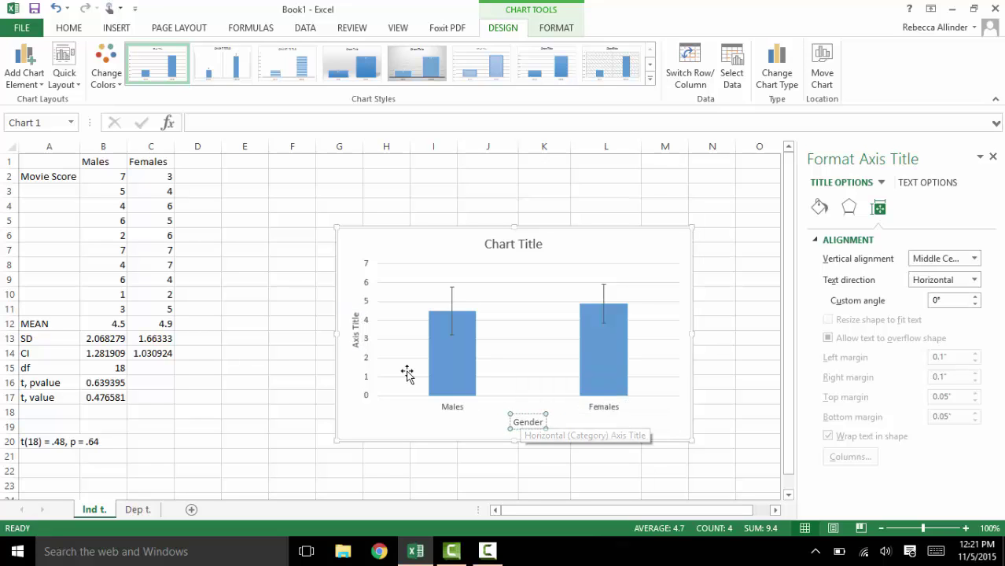
Step: Change the vertical axis title text to "Average Movie Score"
click(354, 327)
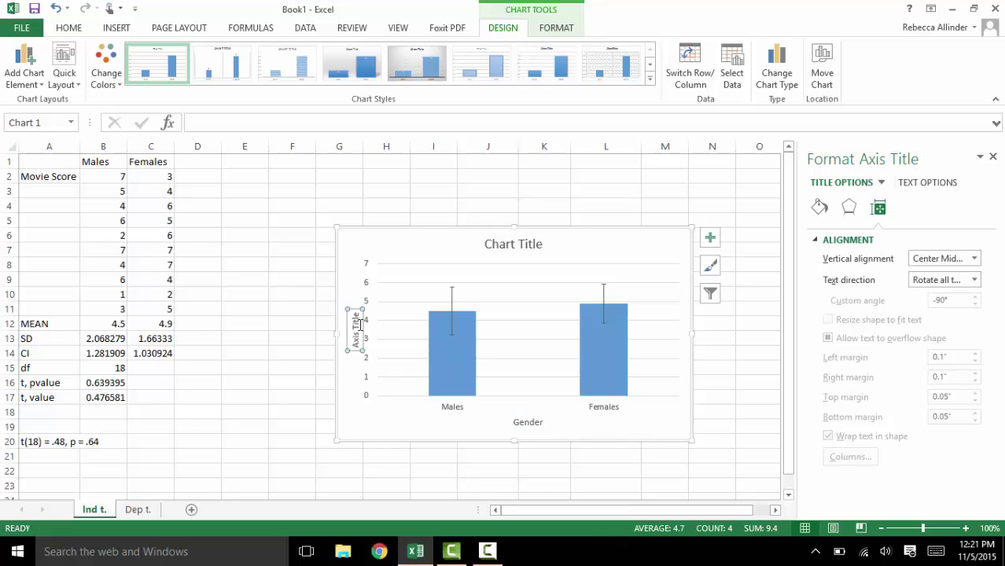
drag(355, 313, 357, 338)
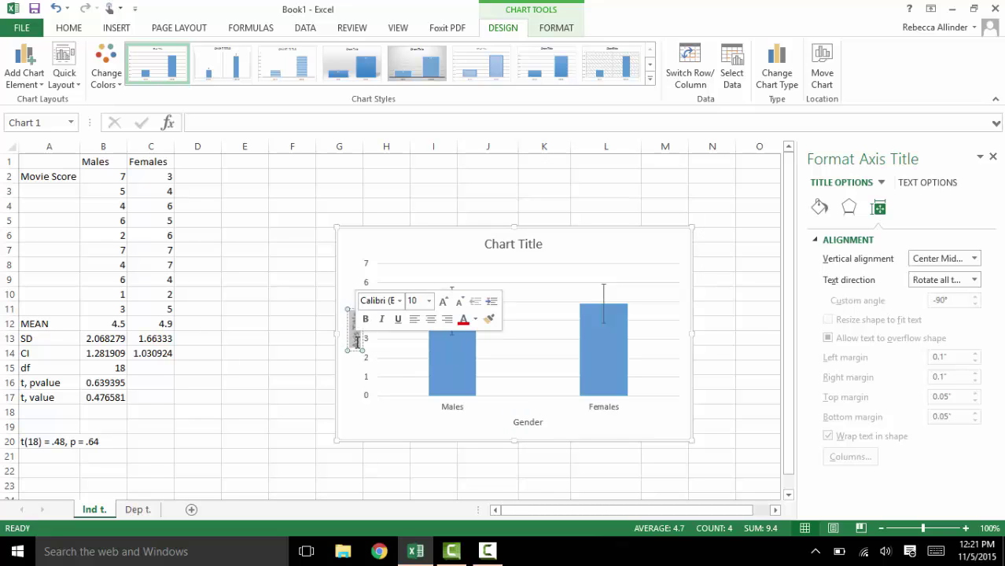
text(Average M)
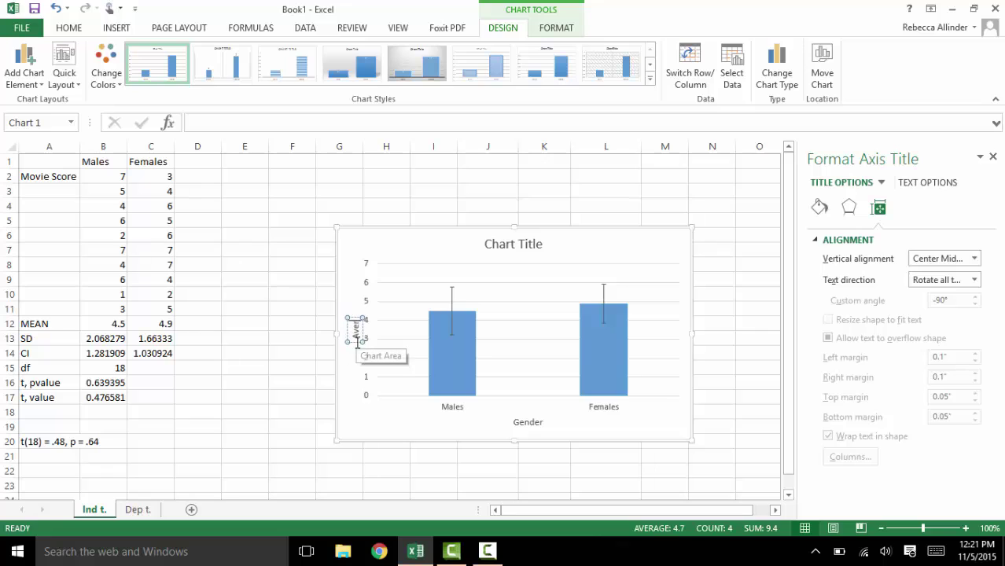
text(ovie Score)
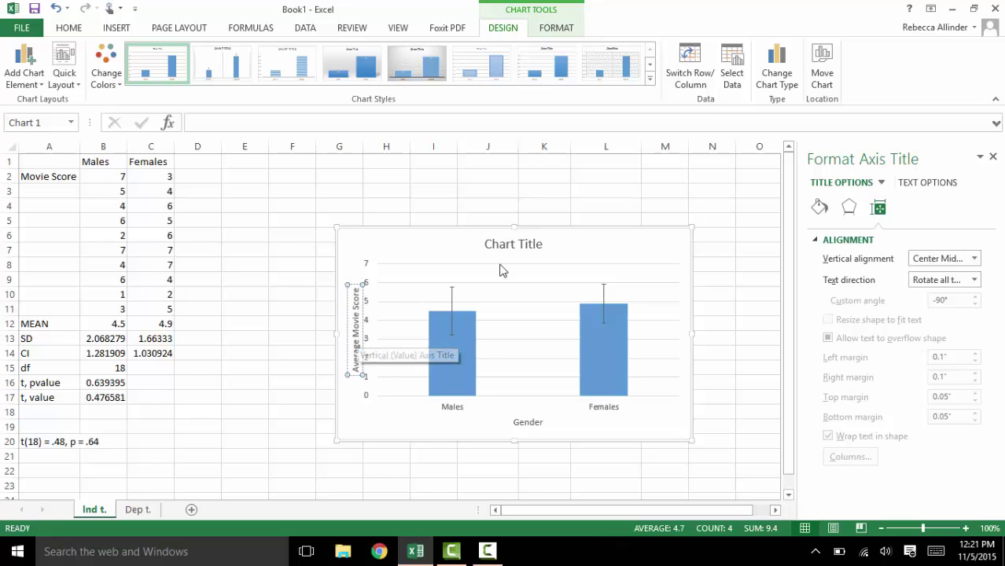
Step: Delete the placeholder chart title above the columns
click(519, 246)
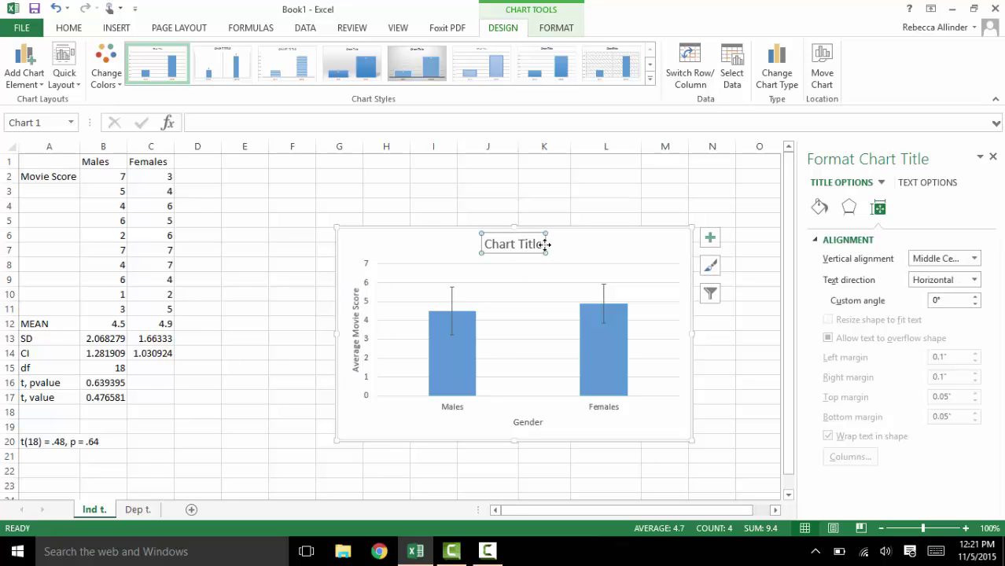
key(Delete)
click(544, 247)
click(397, 409)
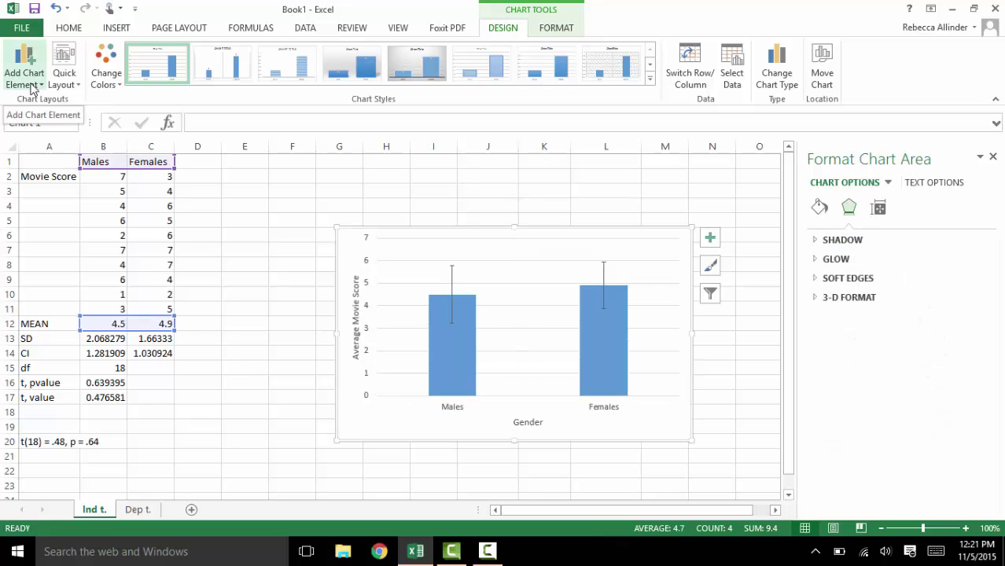
Step: Remove the primary major horizontal gridlines from the chart
click(32, 85)
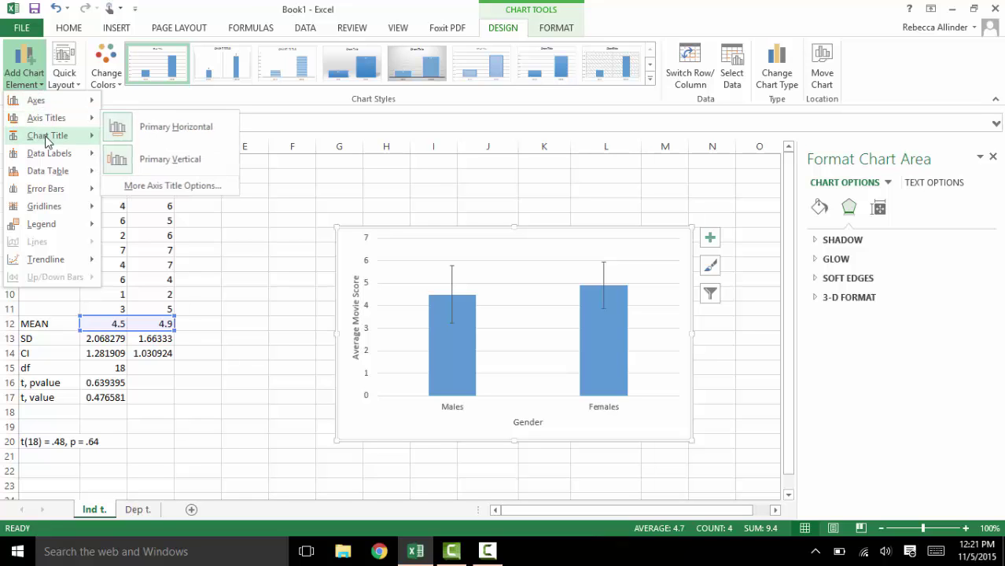
mouse_move(61, 209)
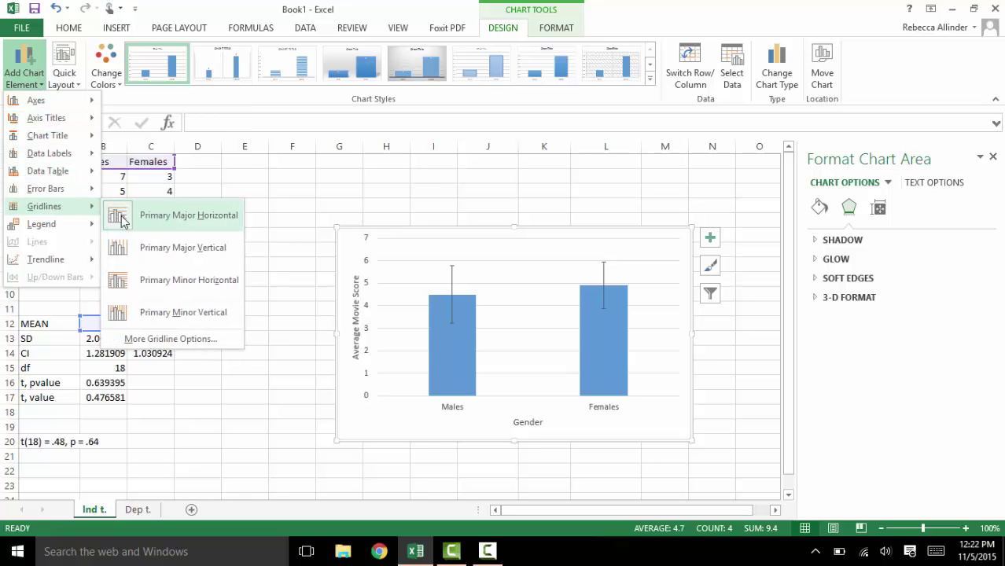
click(157, 221)
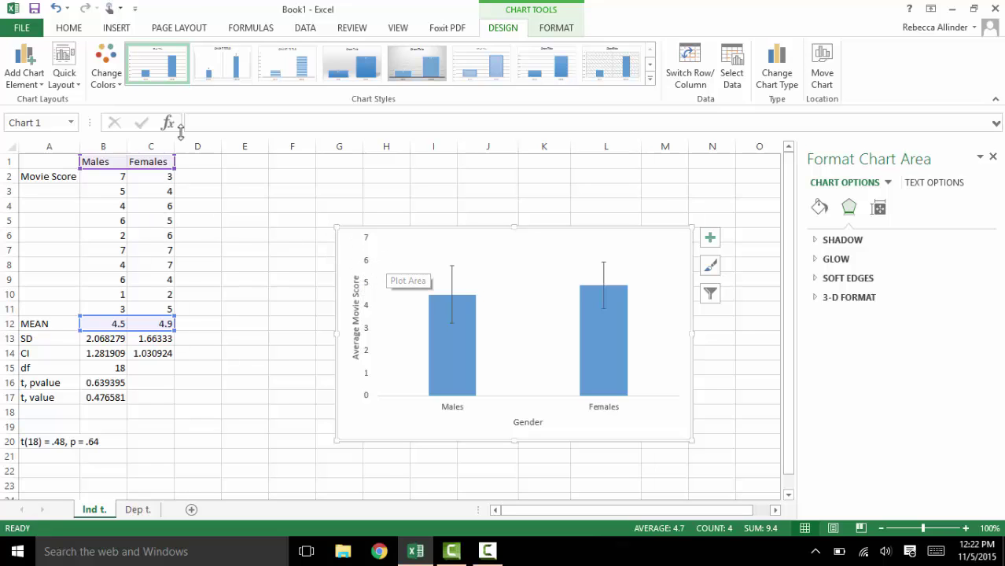
Step: Recolor the columns with the monochromatic grey palette Color 7 and move the chart up, closer to the data
click(110, 84)
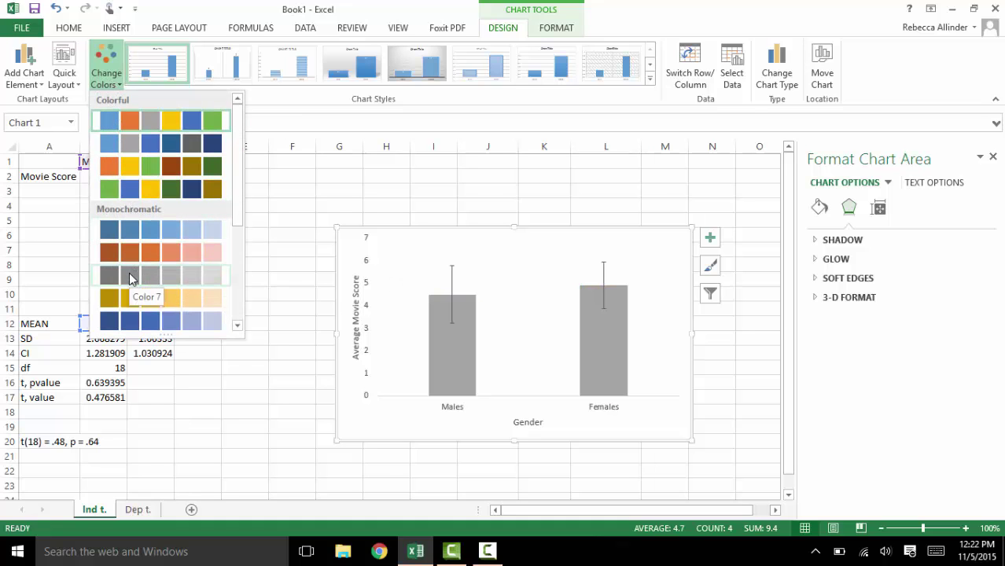
click(129, 272)
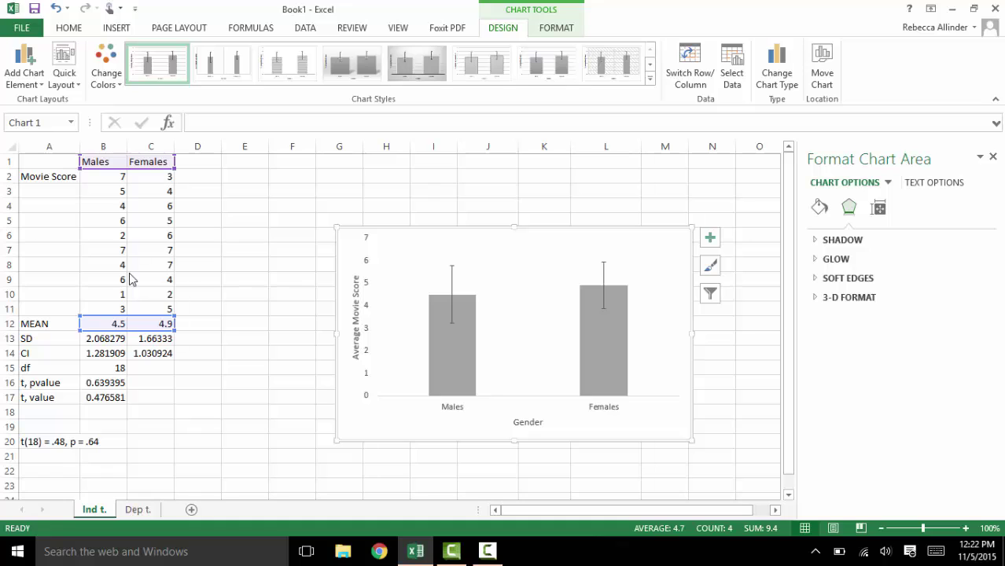
drag(422, 234, 351, 180)
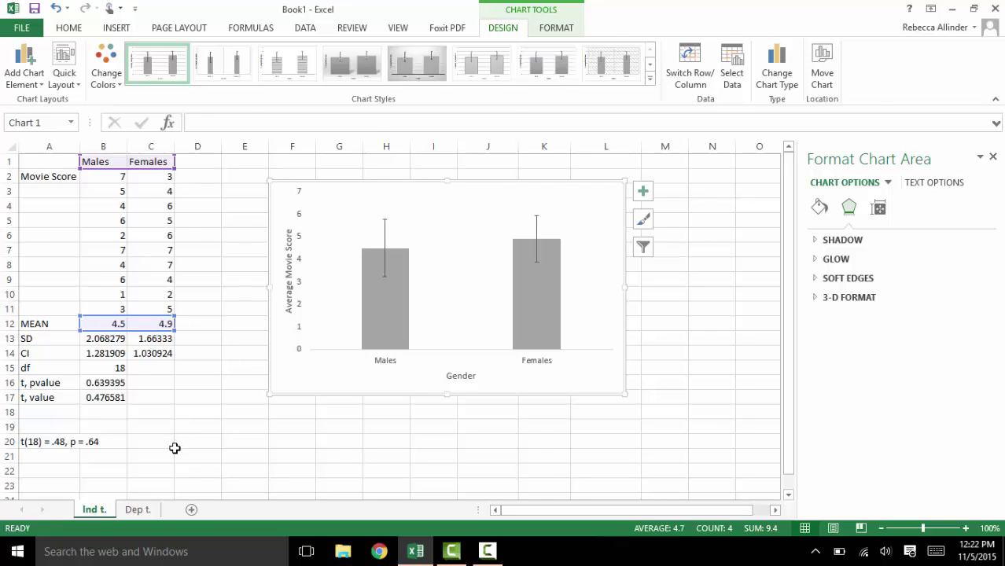
Step: On the Dep t. sheet, label A12 "MEAN" and calculate the Chick Flick average in B12 with =AVERAGE(B2:B11)
key(ctrl+Page_Down)
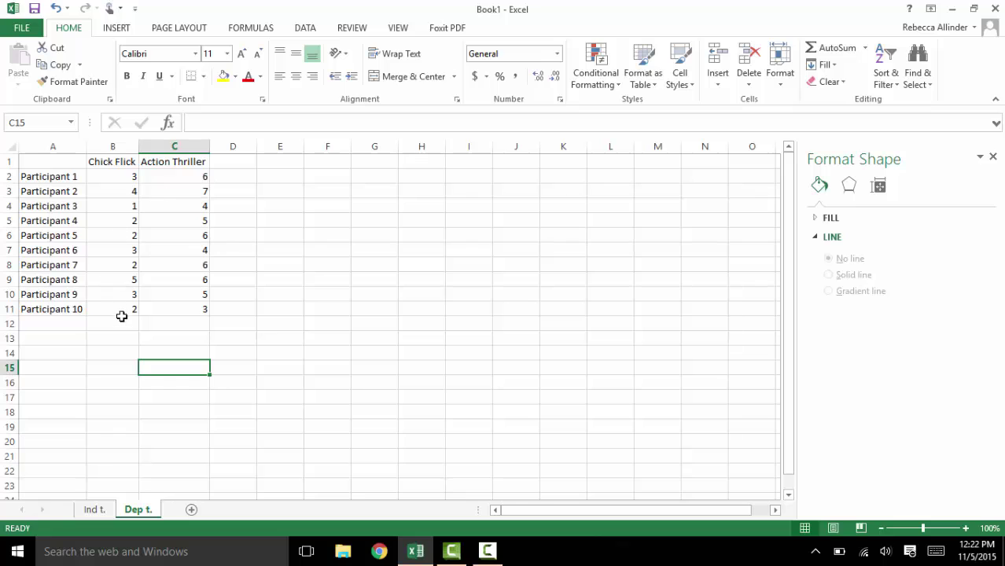
click(70, 340)
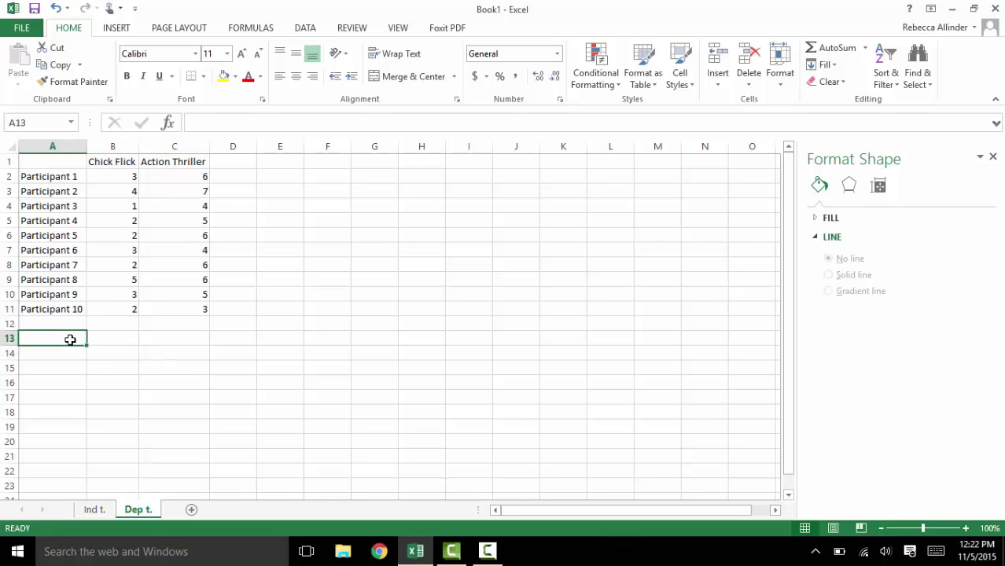
key(Up)
text(MEAN)
key(Tab)
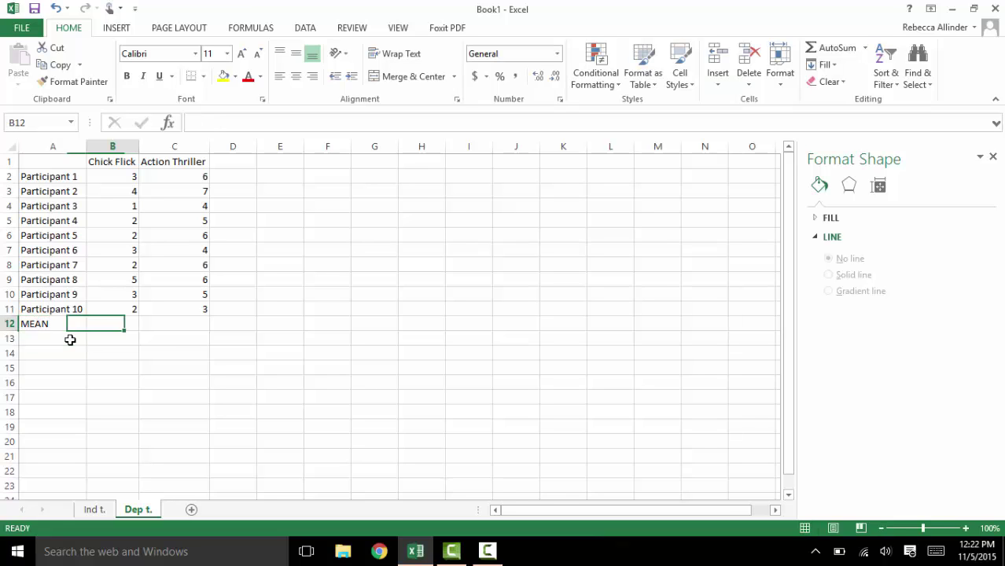
text(=average()
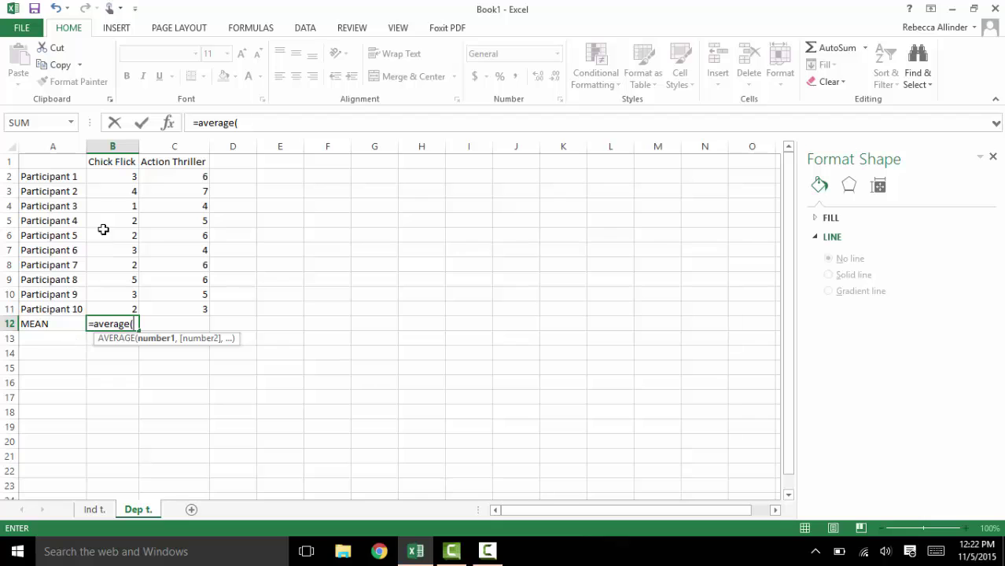
drag(119, 173, 115, 305)
text())
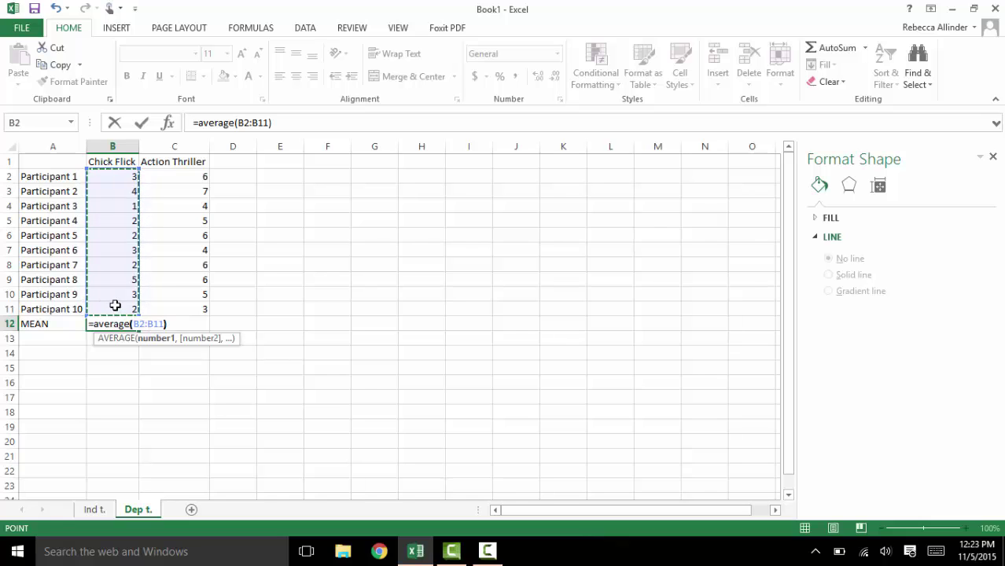
key(Return)
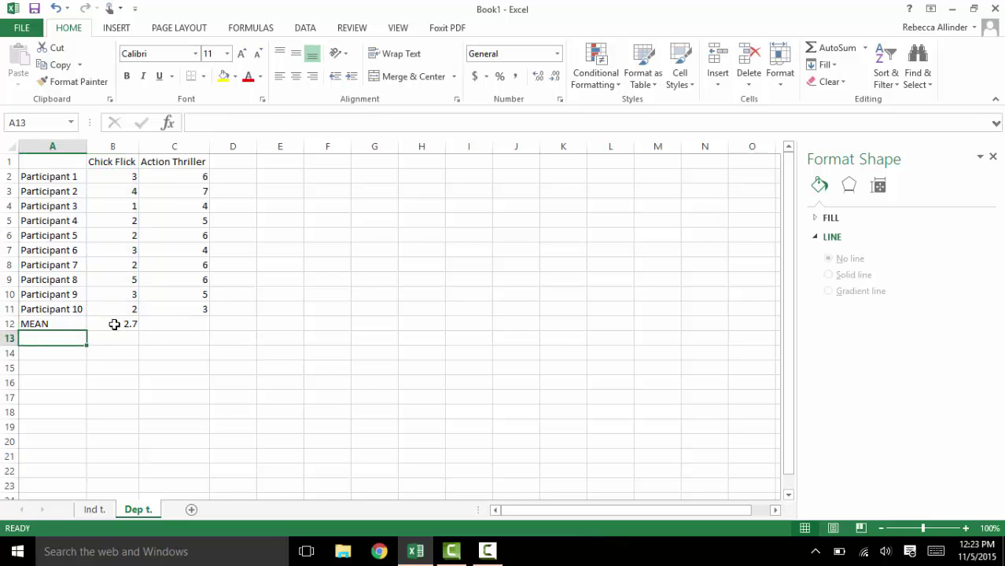
Step: Extend the mean formula from B12 to C12 for Action Thriller and check both cells' formulas
click(114, 324)
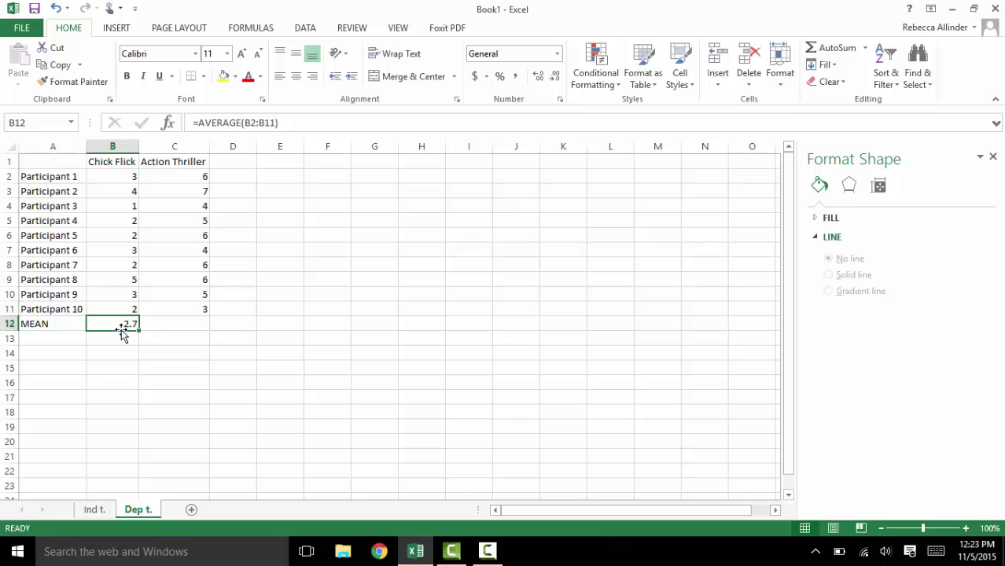
drag(137, 331, 190, 330)
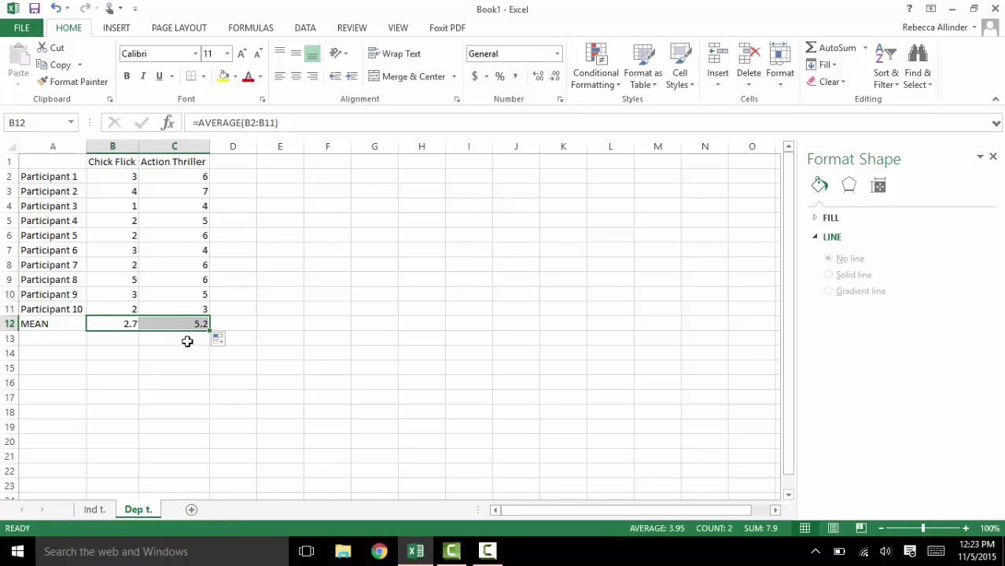
click(116, 325)
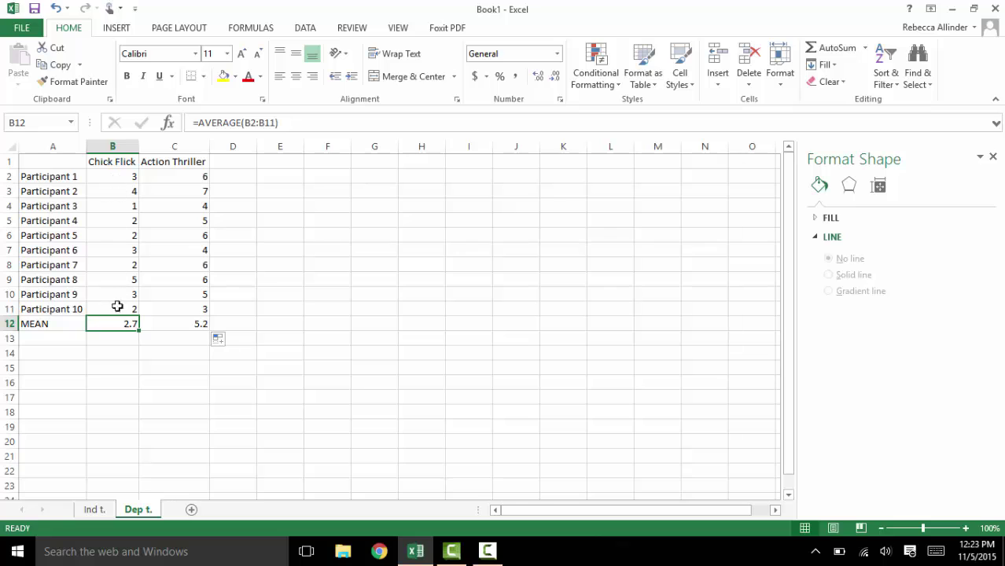
click(168, 325)
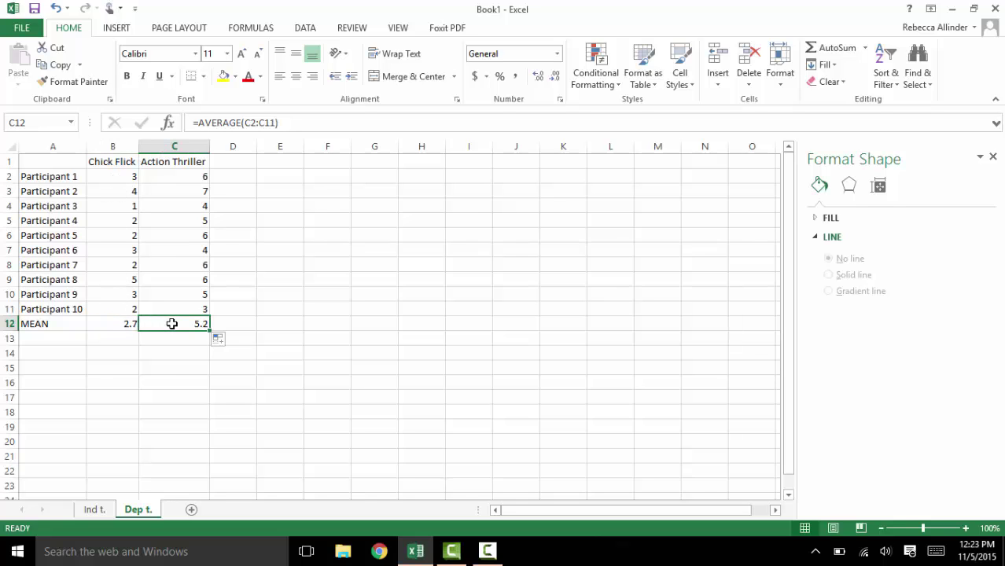
Step: Add an "SD" row in row 13 with =STDEV(B2:B11) for Chick Flick and extend the formula to Action Thriller in C13
click(83, 339)
text(SD)
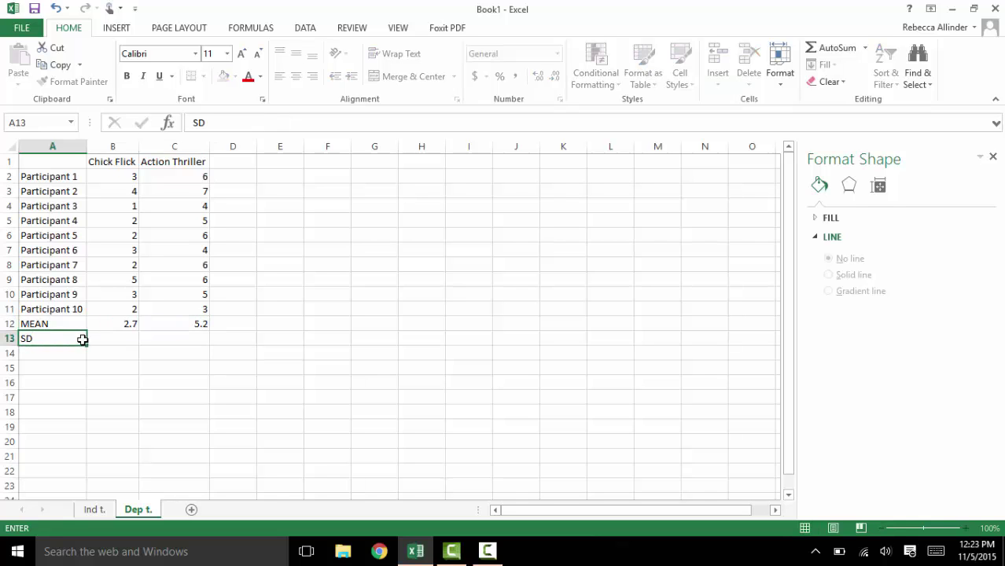
key(Tab)
text(=stdev)
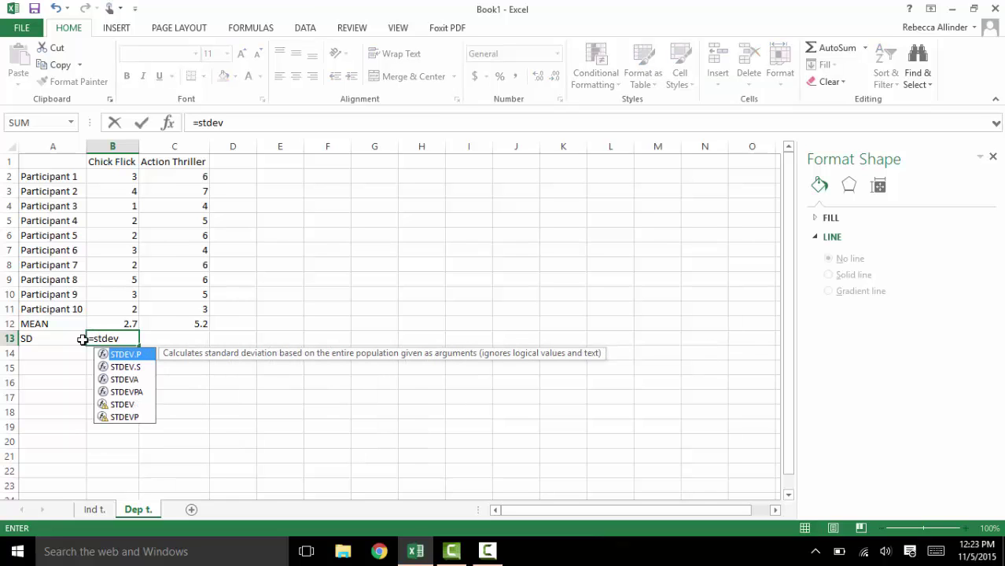
key(Escape)
text(()
click(124, 182)
drag(124, 182, 127, 310)
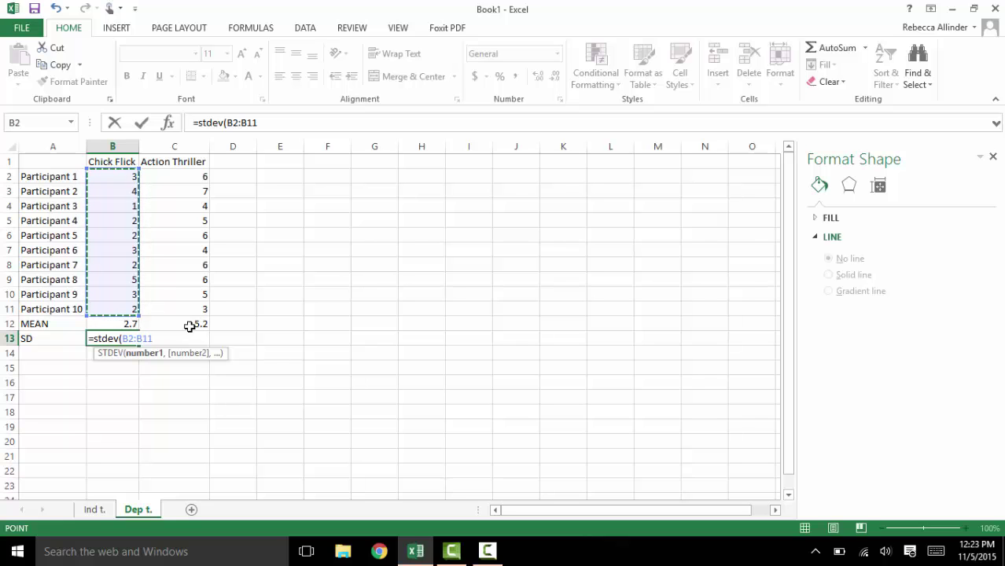
text())
key(Return)
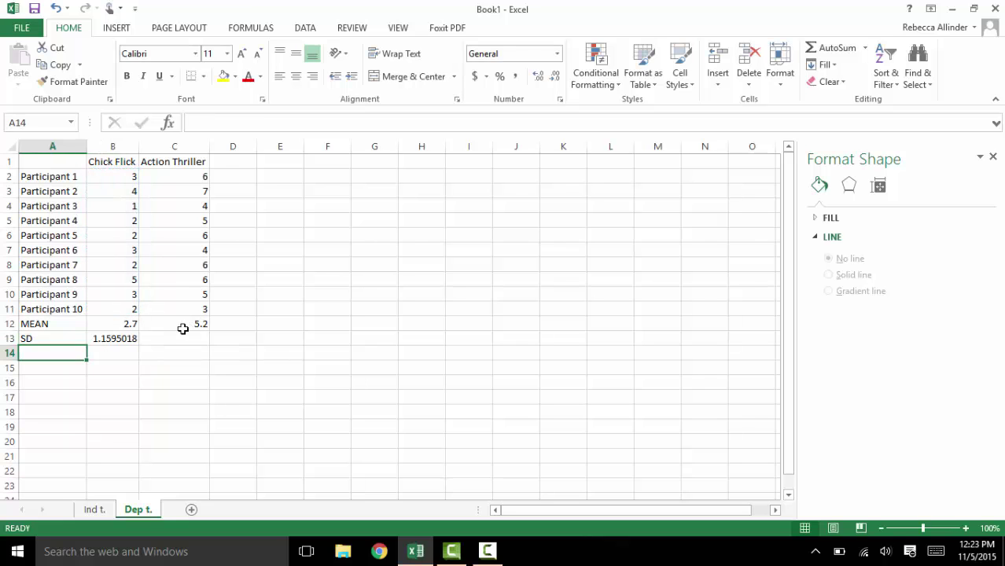
click(129, 339)
drag(139, 345, 188, 342)
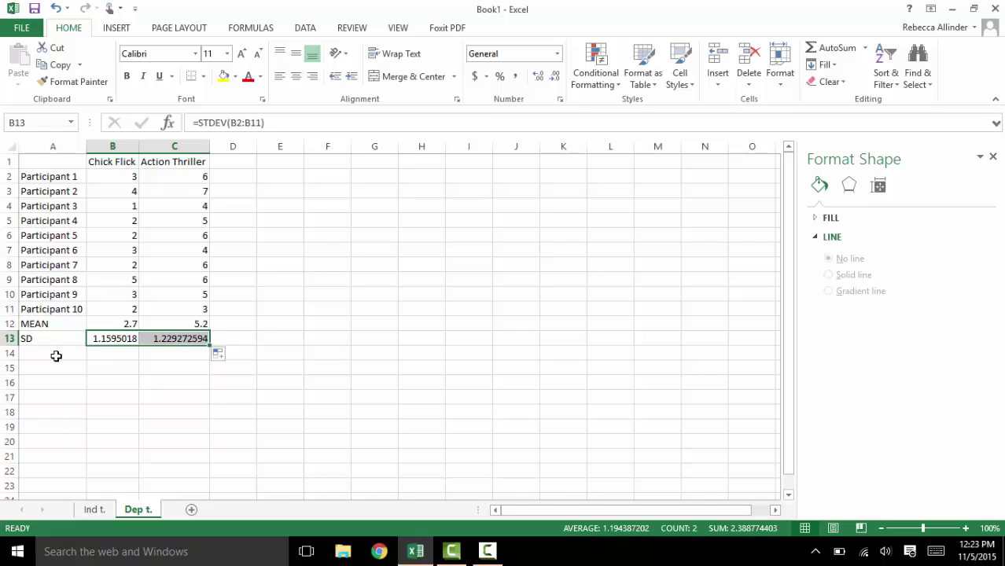
Step: Label A14 "CI" and calculate the Chick Flick confidence interval in B14 with =CONFIDENCE(.05,B13,10)
click(55, 356)
text(CI)
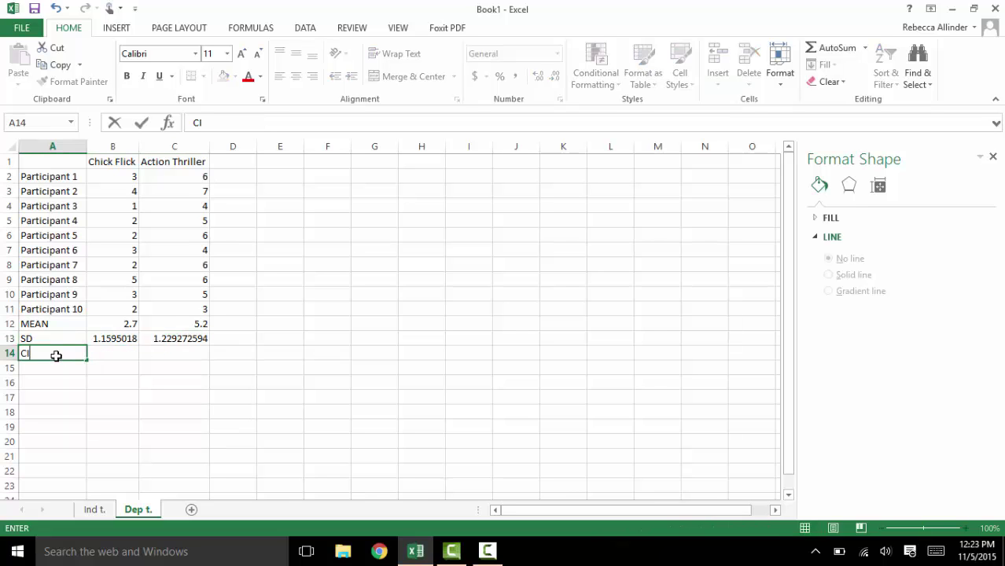
key(Tab)
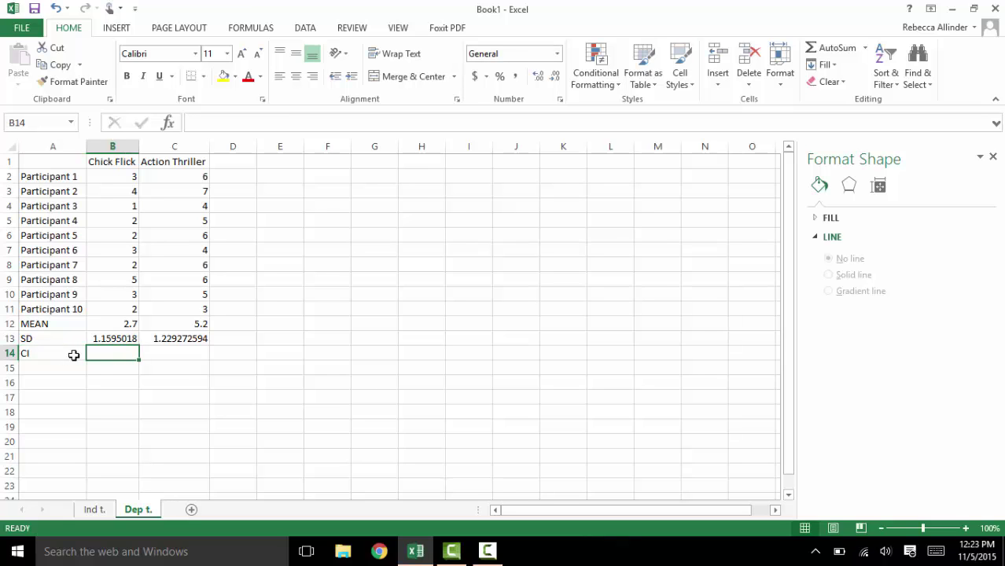
text(=con)
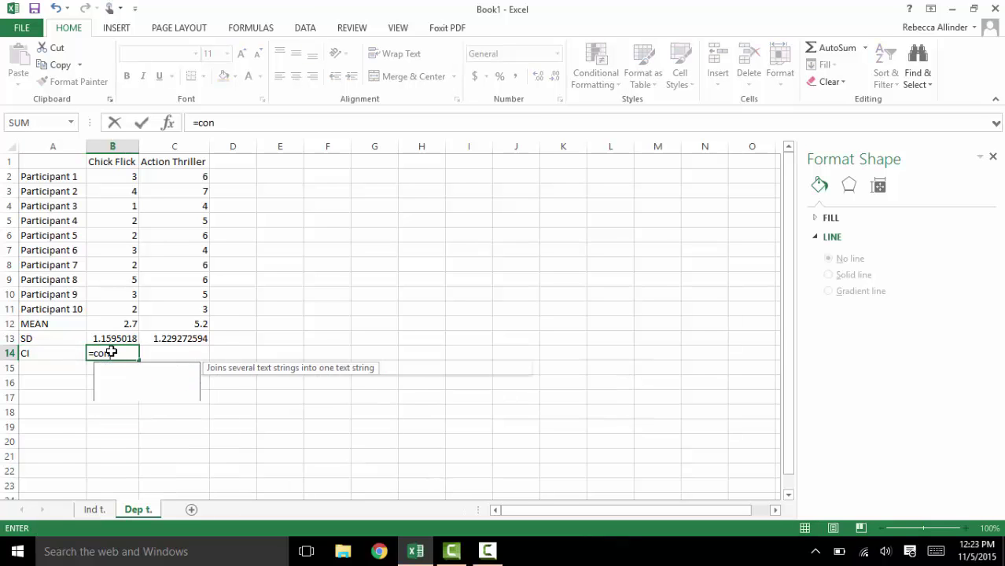
text(fidence(.05)
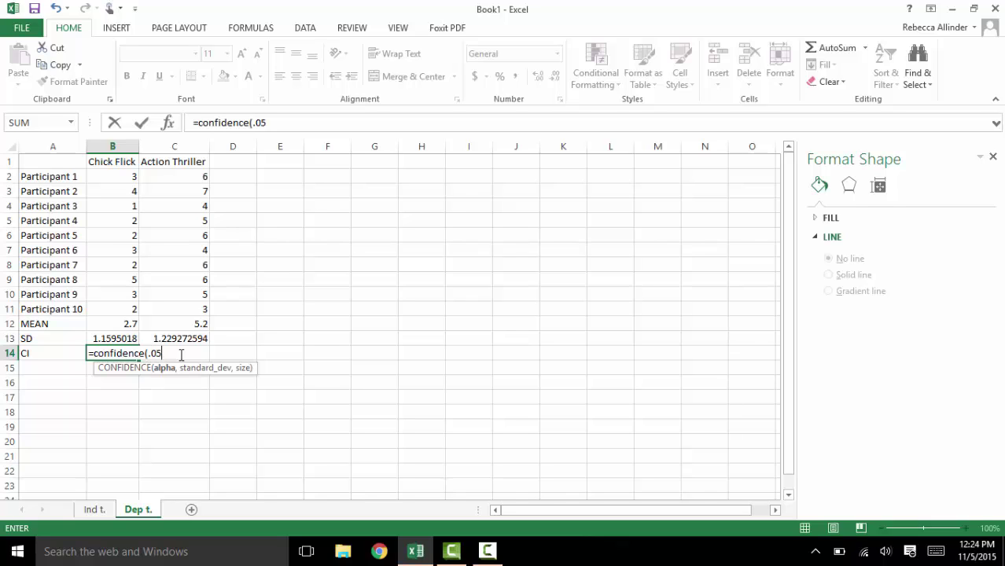
text(,)
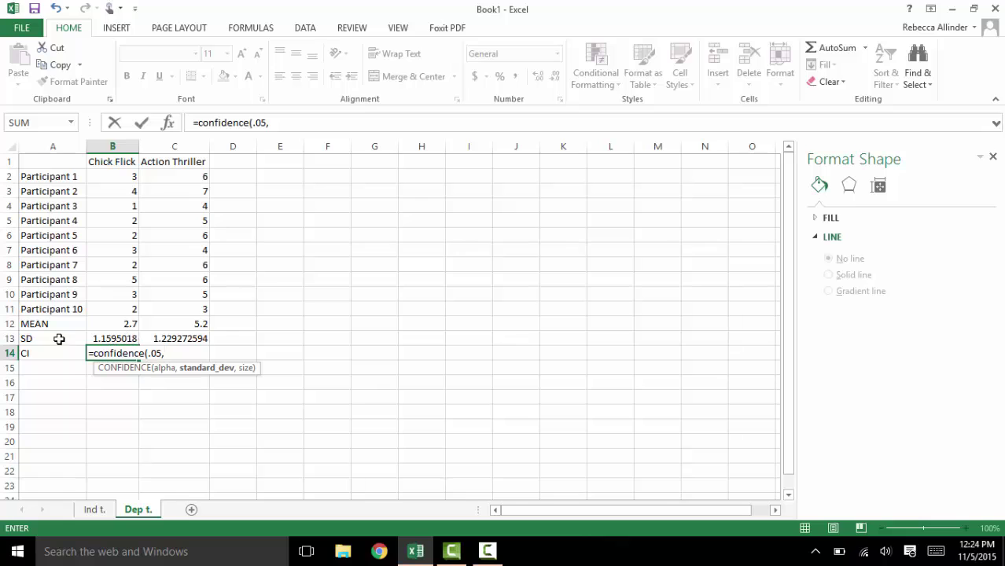
click(104, 339)
text(,10)
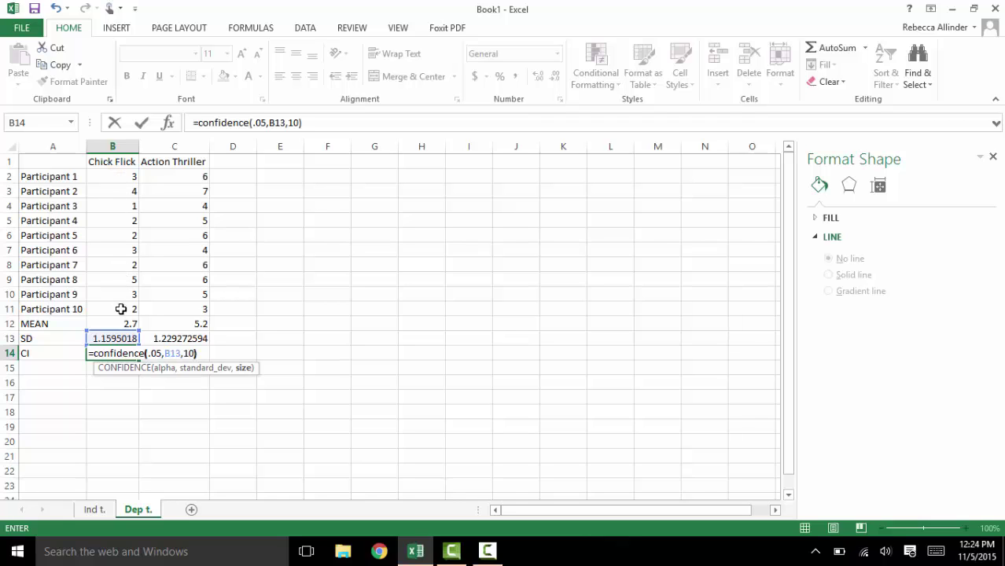
key(Return)
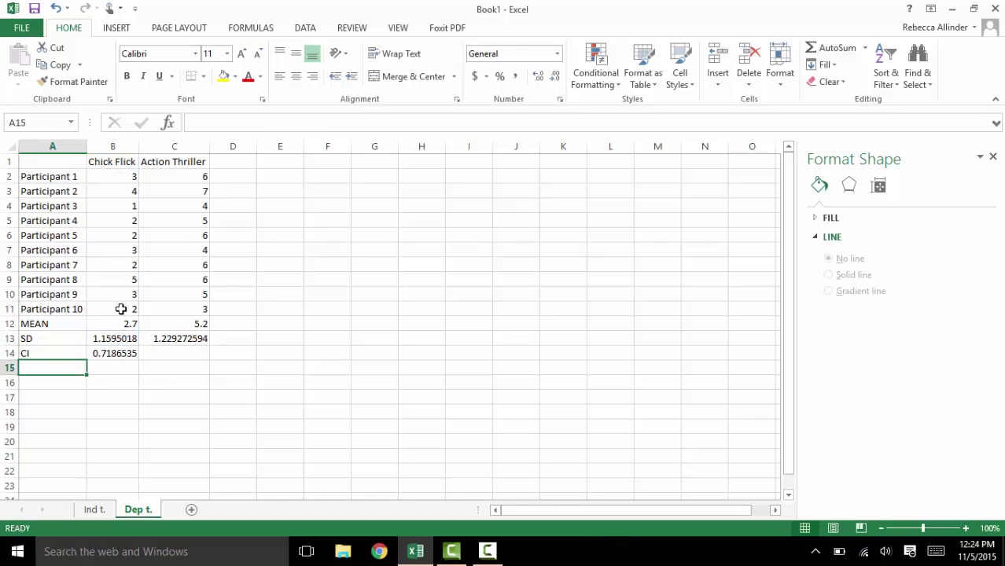
Step: Extend the confidence interval formula from B14 to C14 for Action Thriller and check the copied formula
click(112, 351)
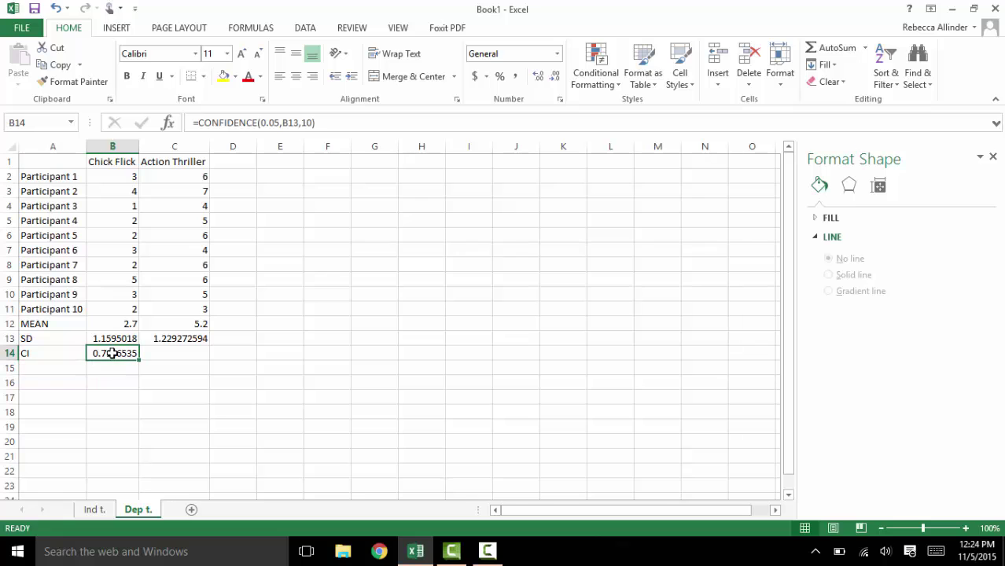
drag(138, 362, 185, 359)
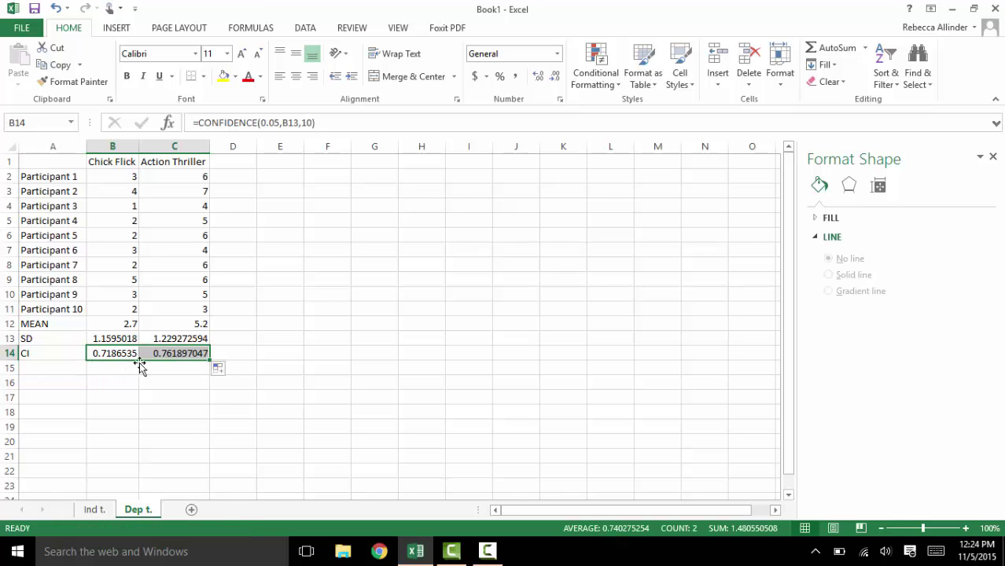
click(41, 367)
key(Up)
key(Right)
key(Right)
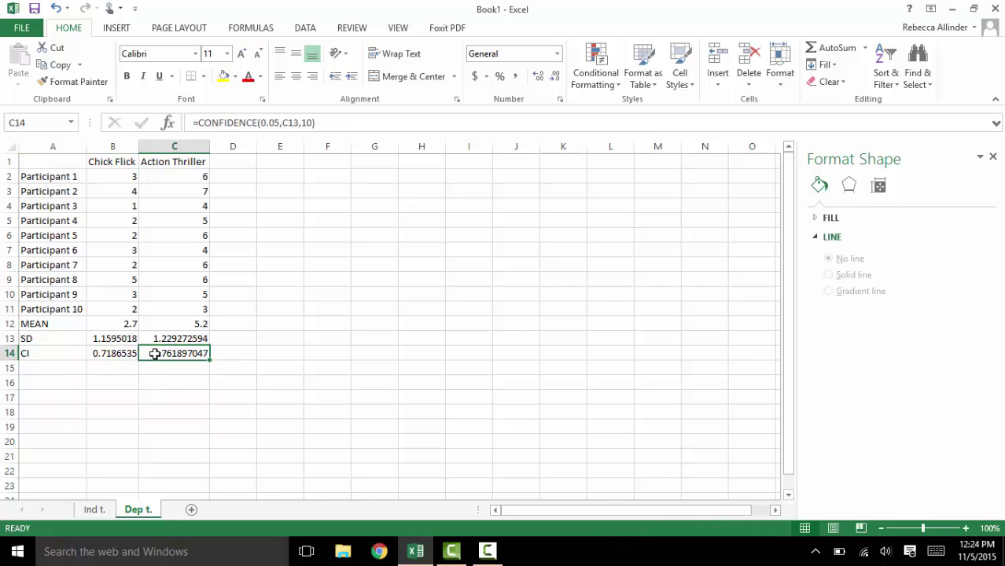
Step: Label A15 "df" and enter 9 as the degrees of freedom in B15
click(75, 368)
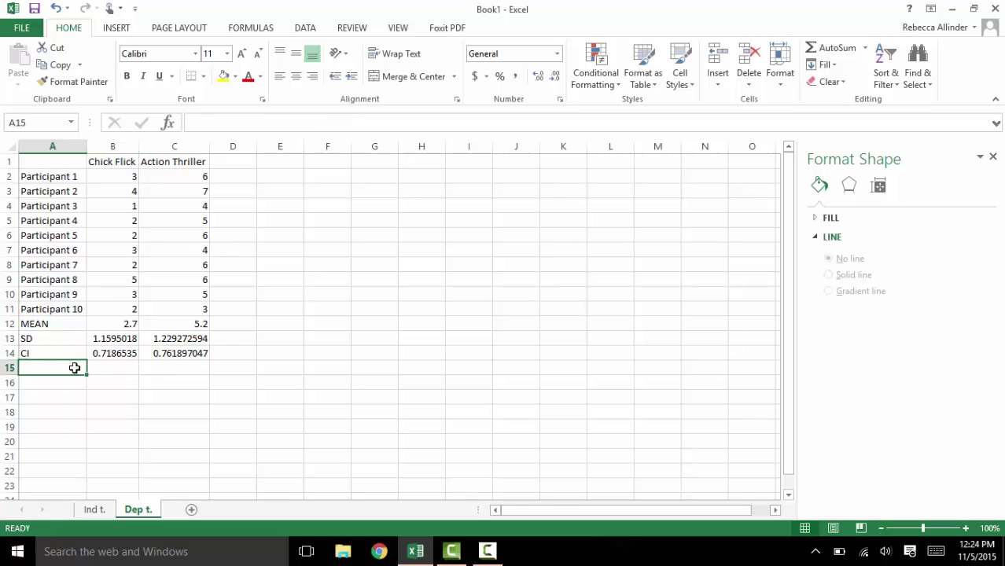
text(df)
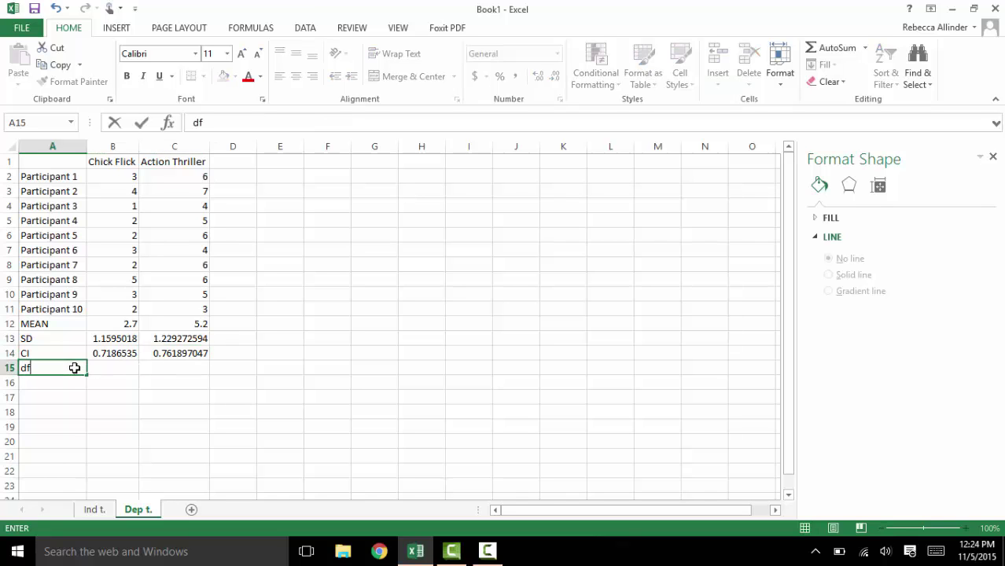
click(125, 369)
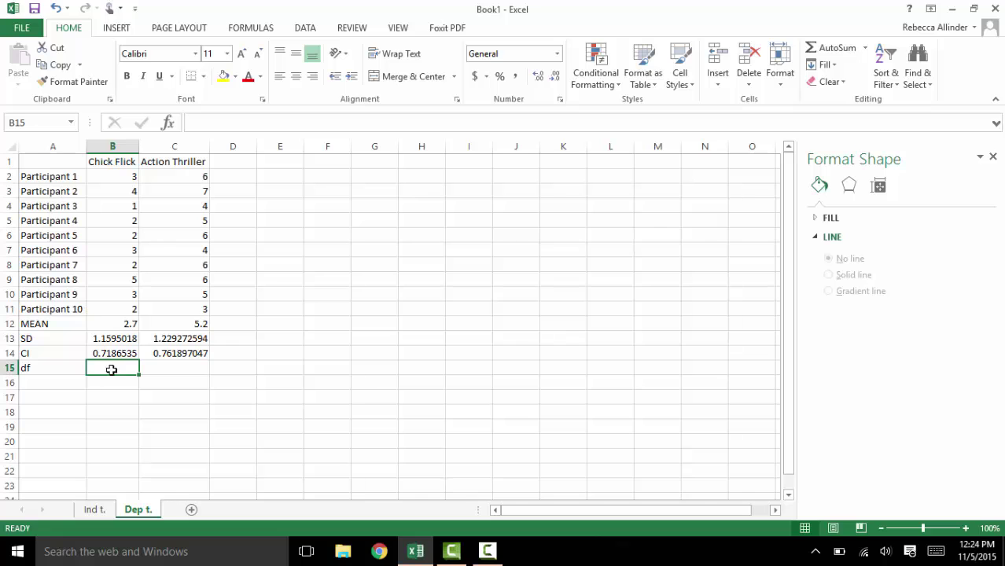
text(9)
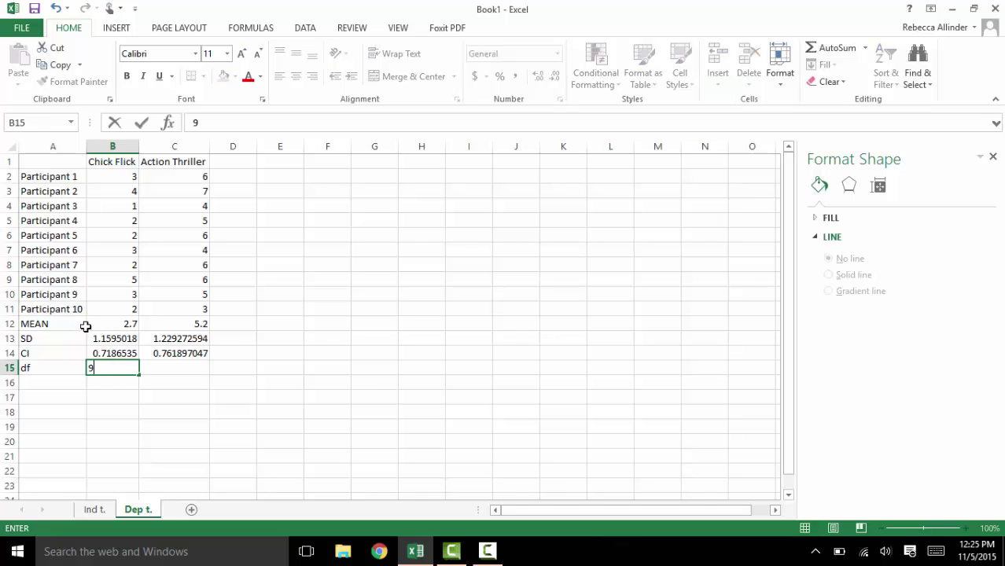
Step: Label A16 "t, pvalue" and compute the two-tailed paired t-test p-value in B16 with =T.TEST(B2:B11,C2:C11,2,1)
click(35, 386)
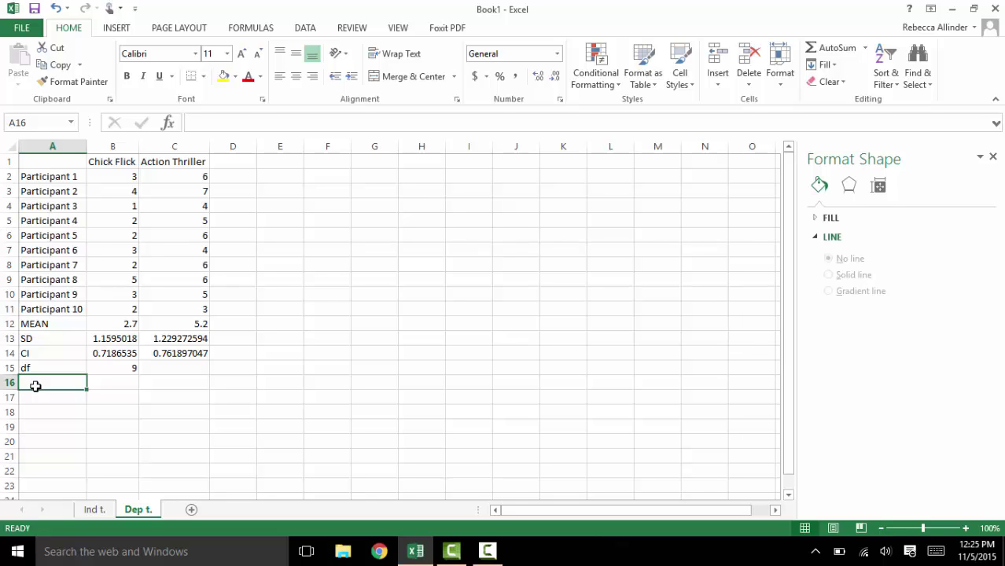
text(t, pvalue)
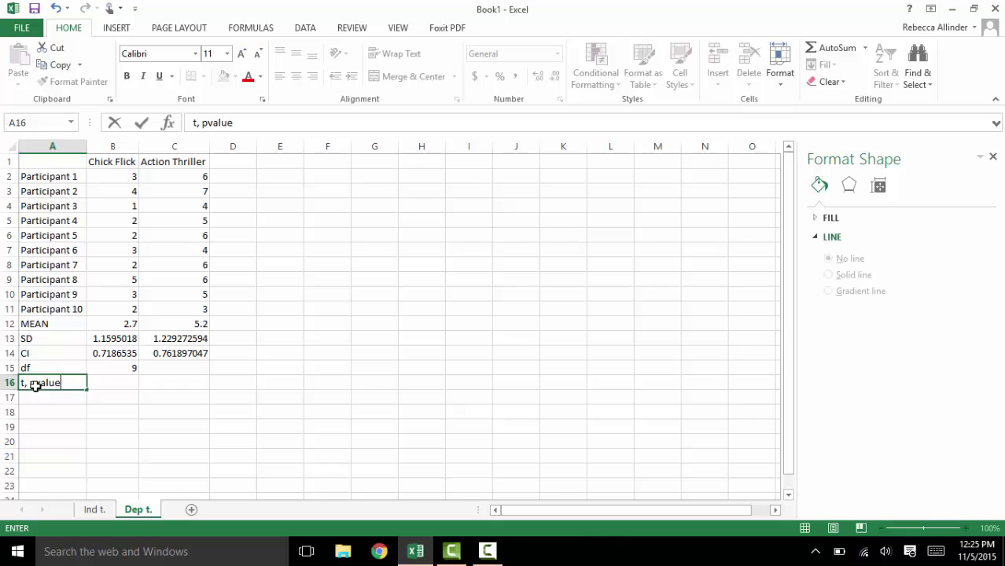
click(101, 383)
text(=)
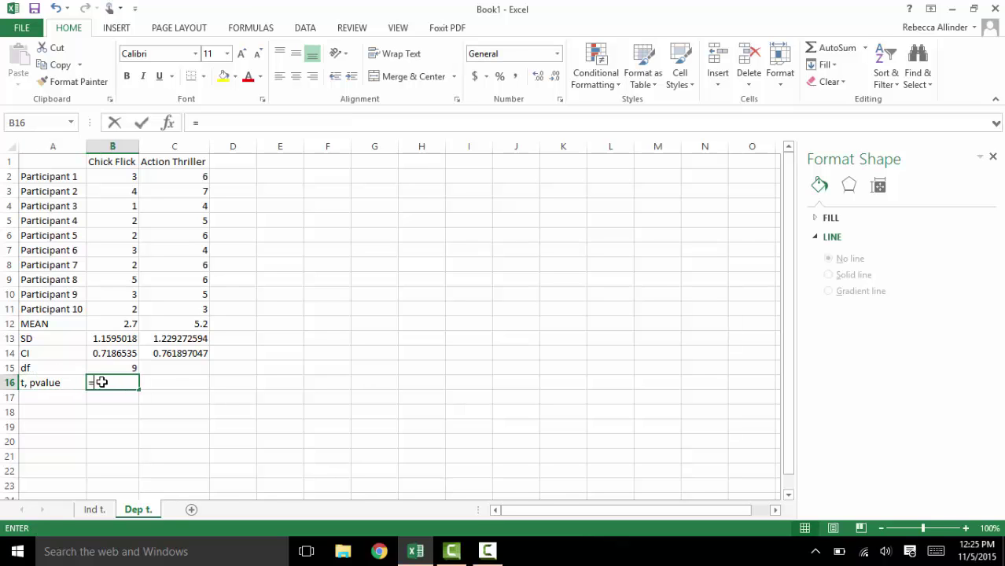
text(t.test)
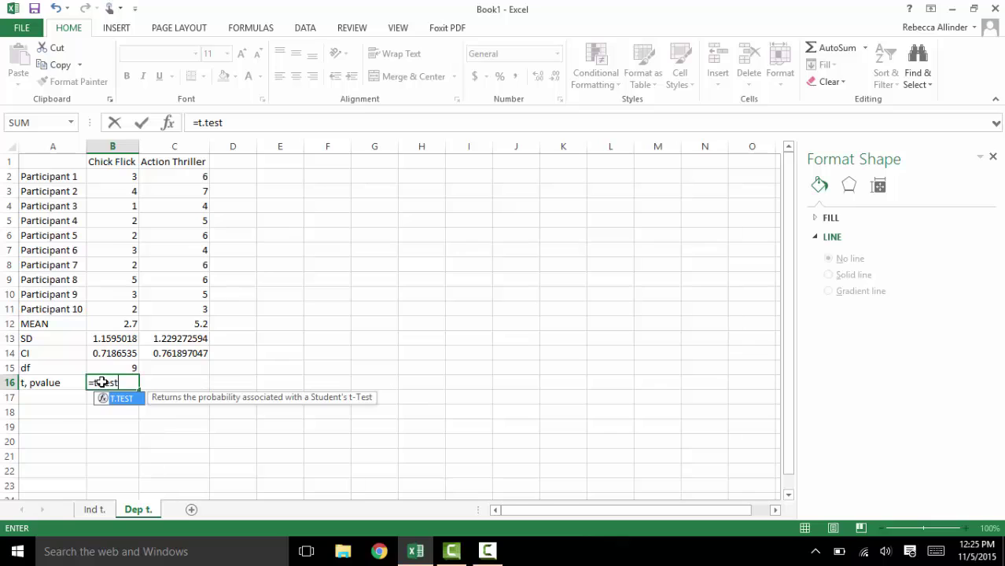
text(()
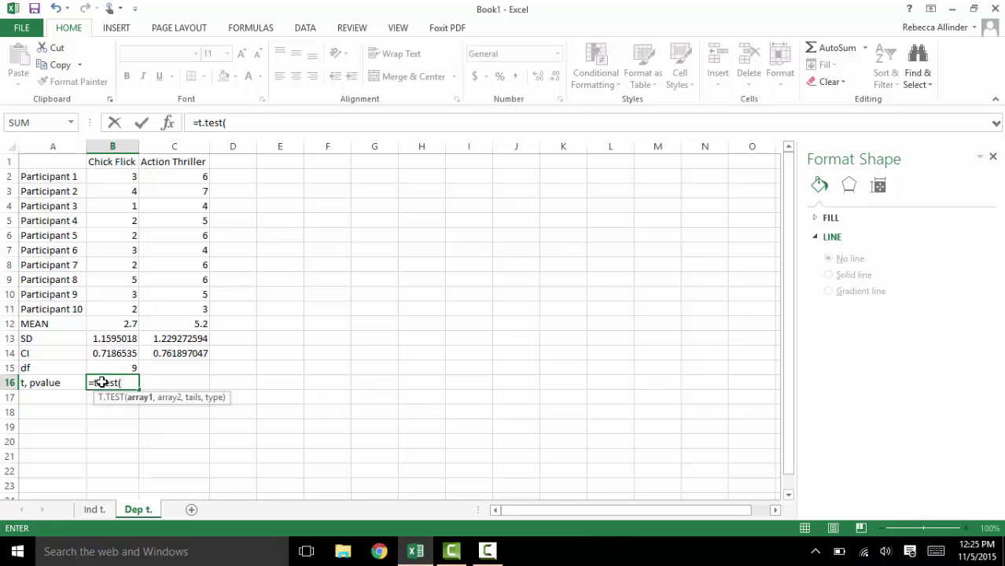
click(113, 177)
drag(113, 177, 115, 310)
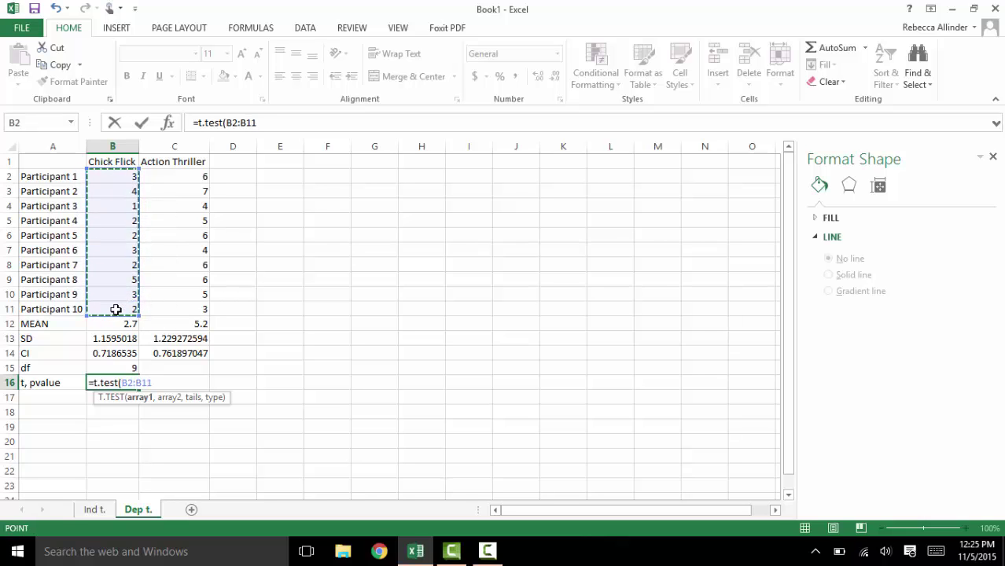
text(,)
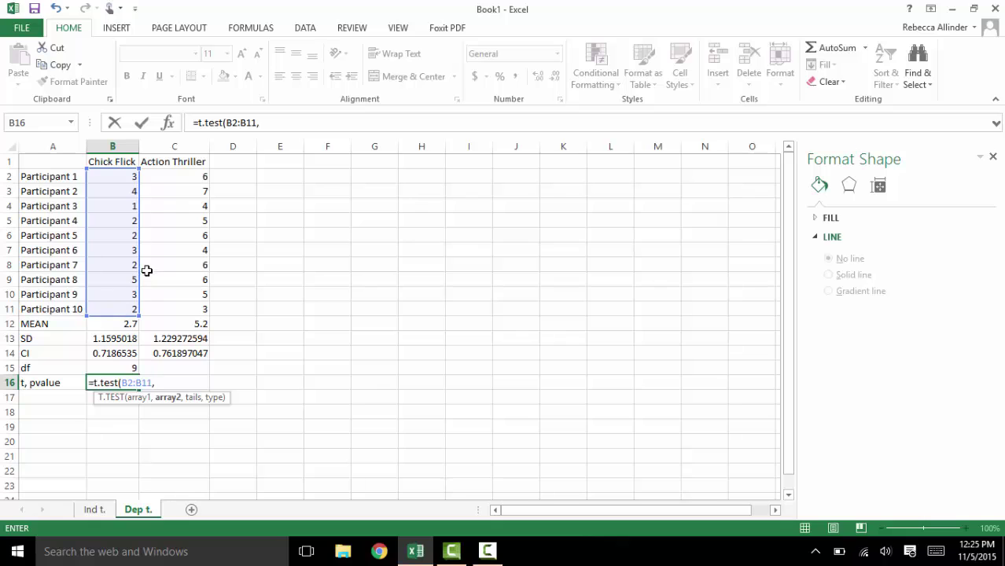
drag(181, 174, 185, 305)
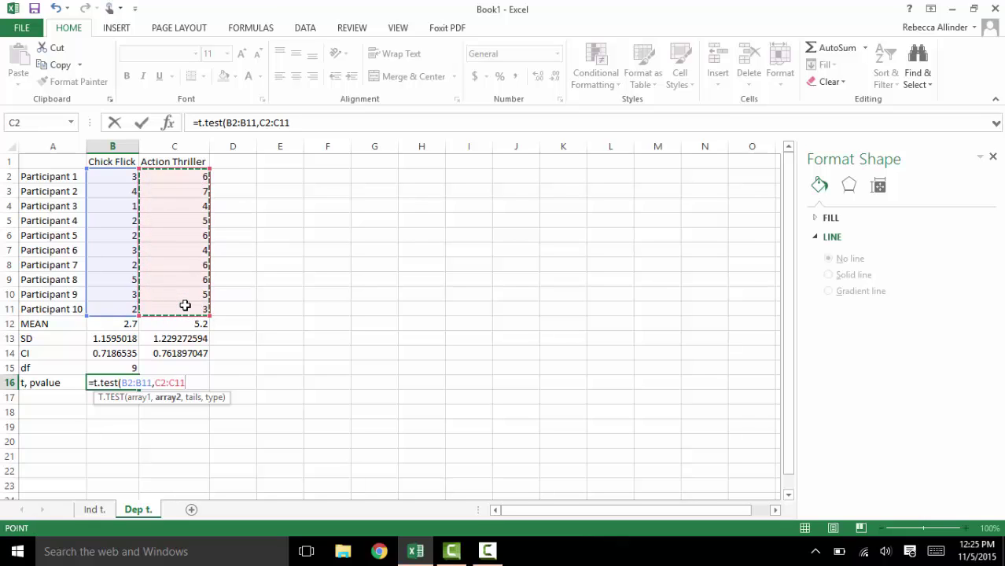
text(,)
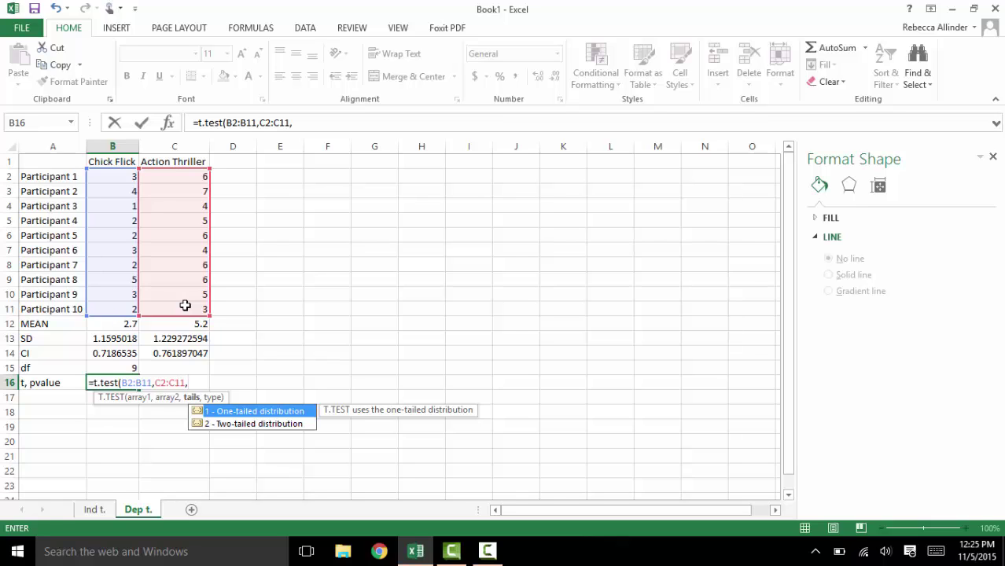
text(2,)
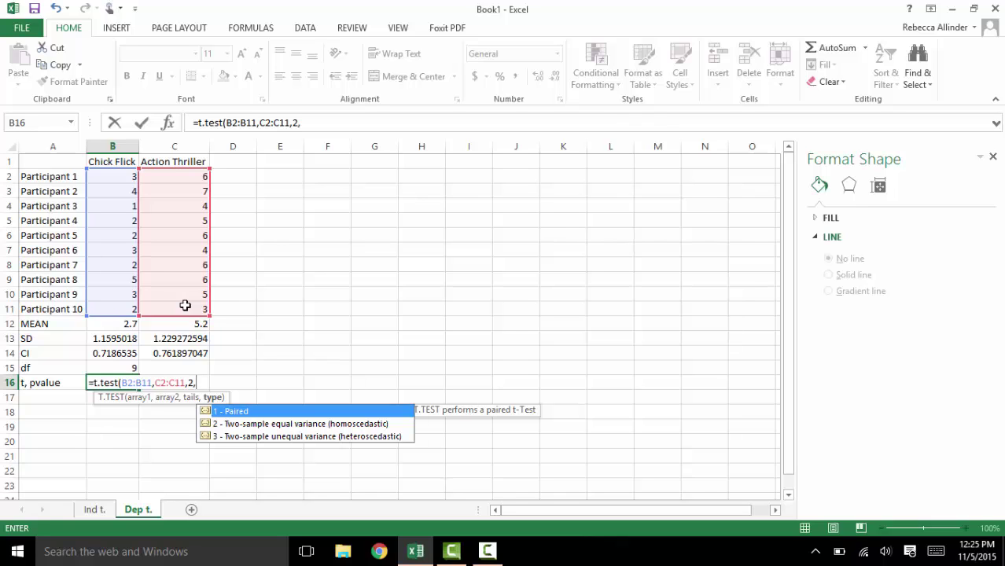
text(1))
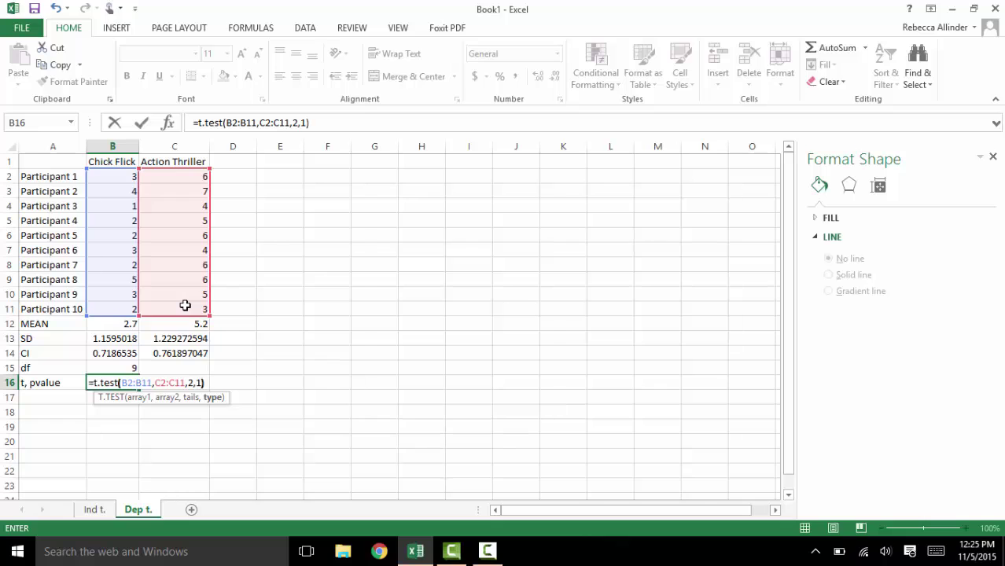
key(Return)
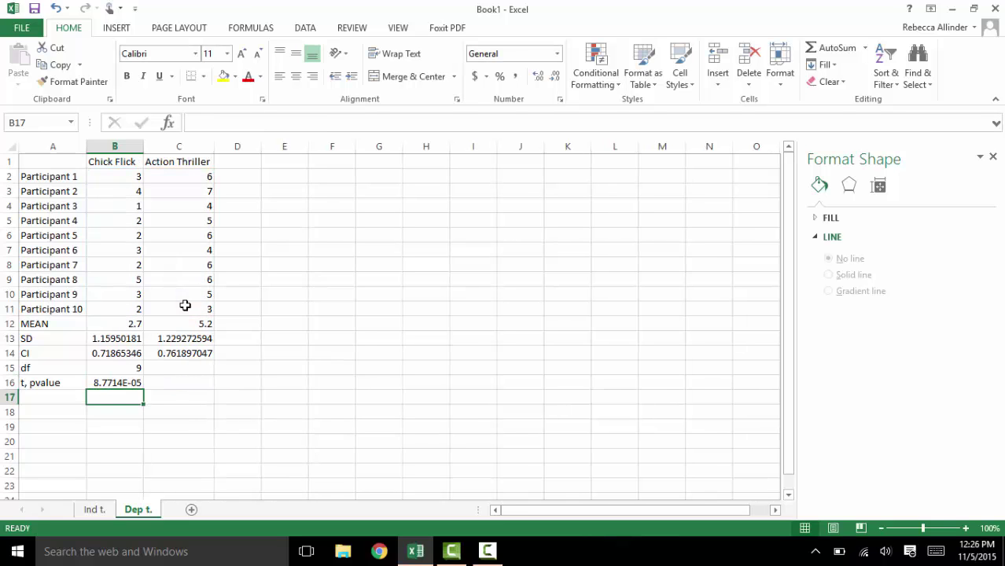
Step: Label A17 "t value" and calculate the t statistic in B17 with =T.INV.2T(B16,B15)
click(53, 399)
text(t v)
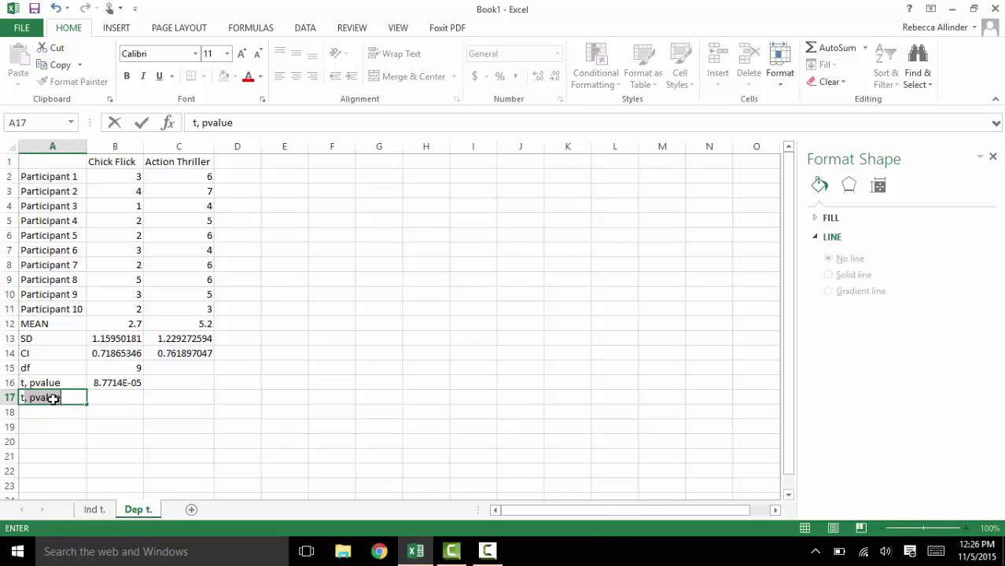
text(alue)
key(Tab)
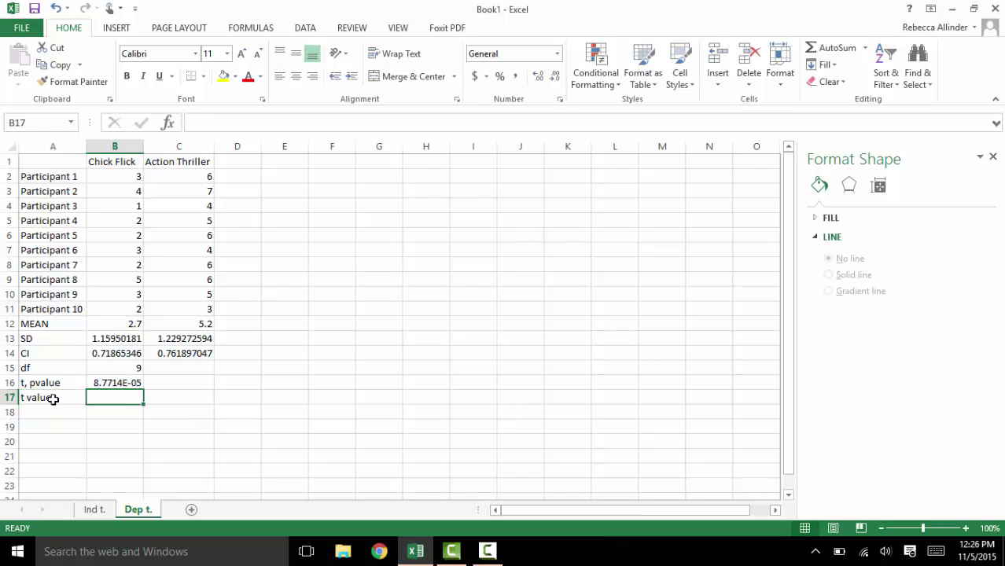
text(=)
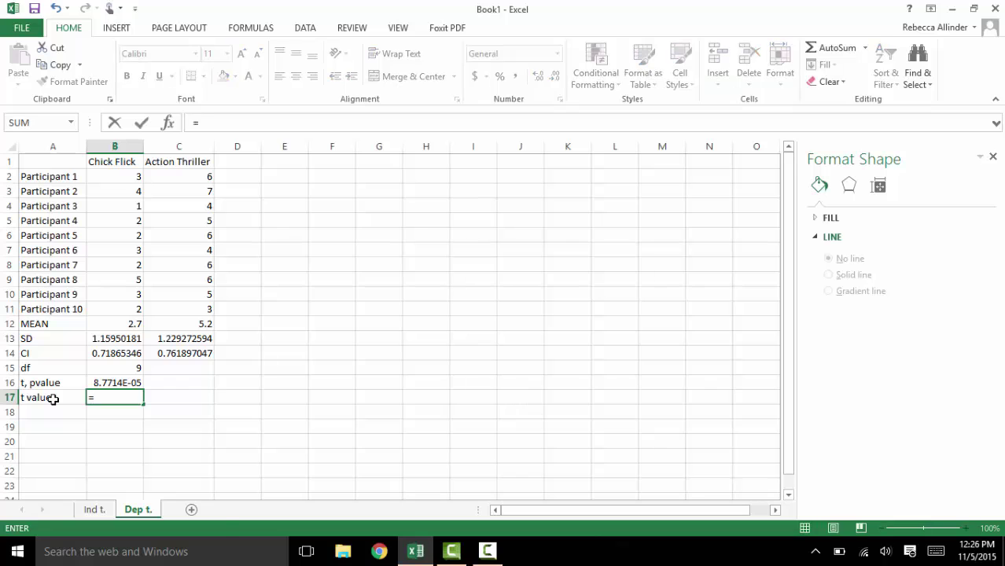
text(t.i)
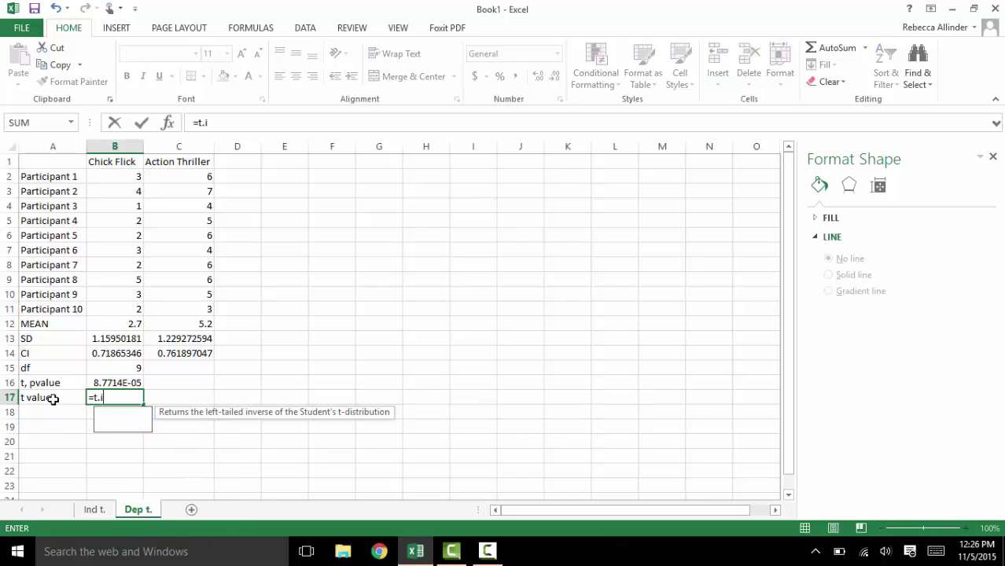
text(nv.2t)
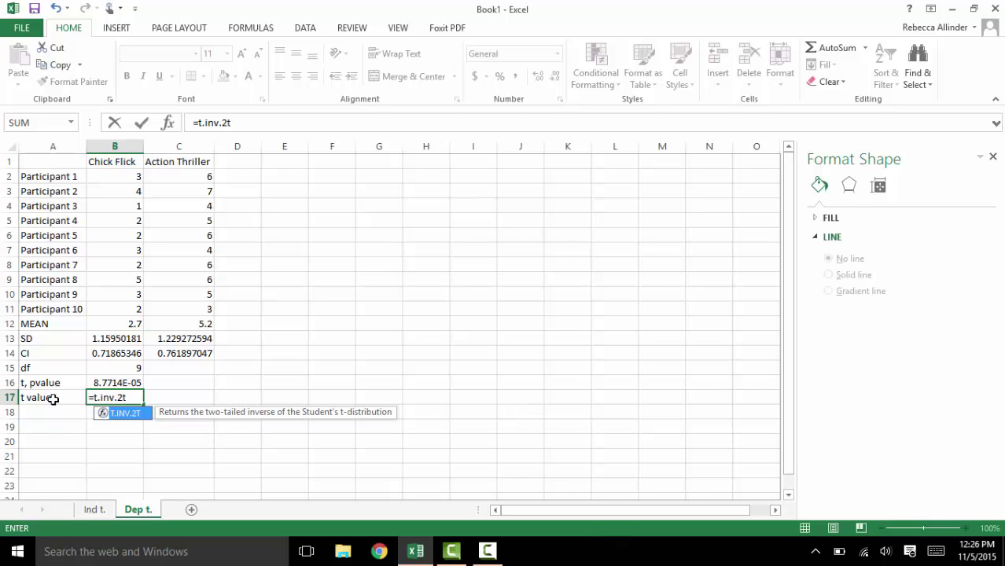
text(()
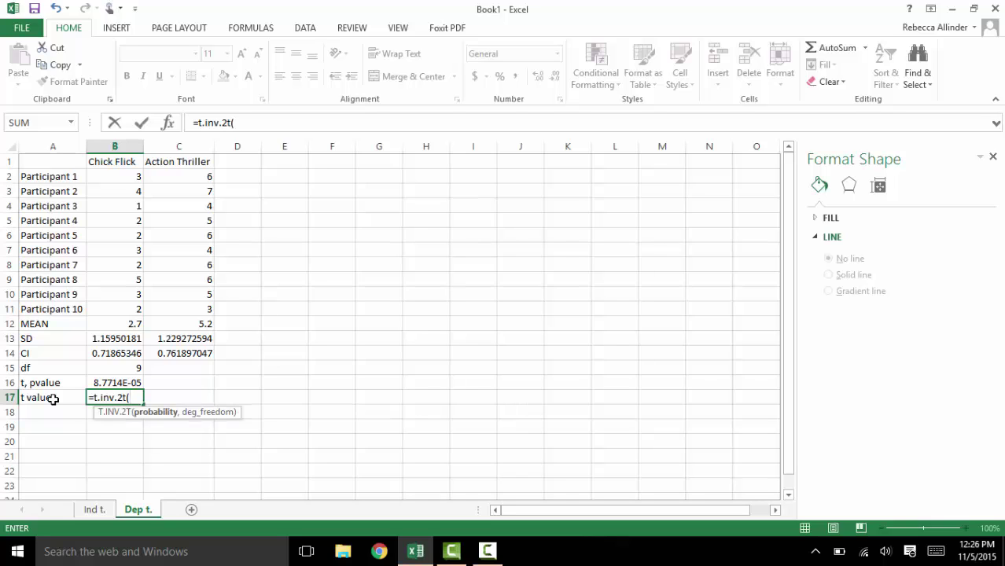
click(108, 383)
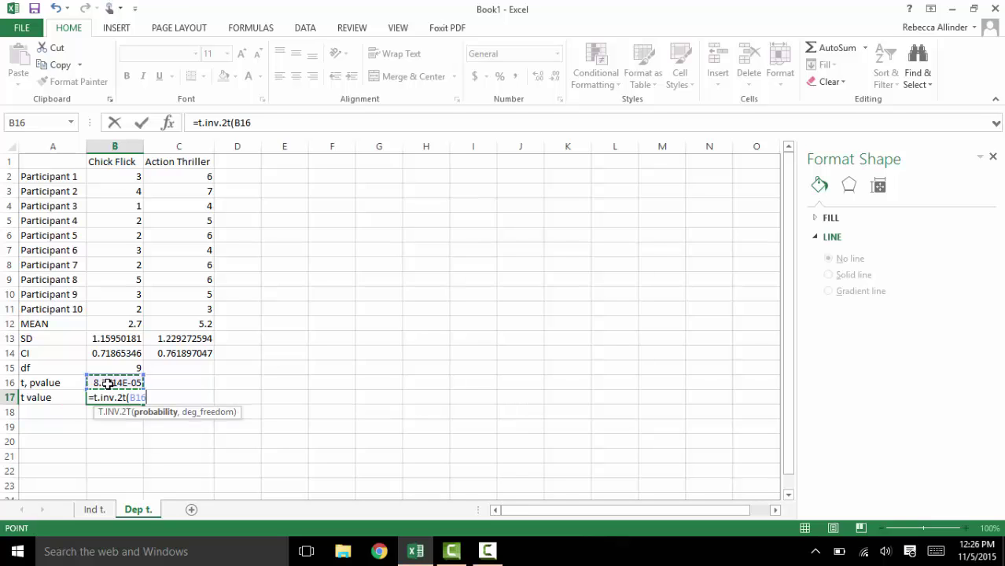
text(,)
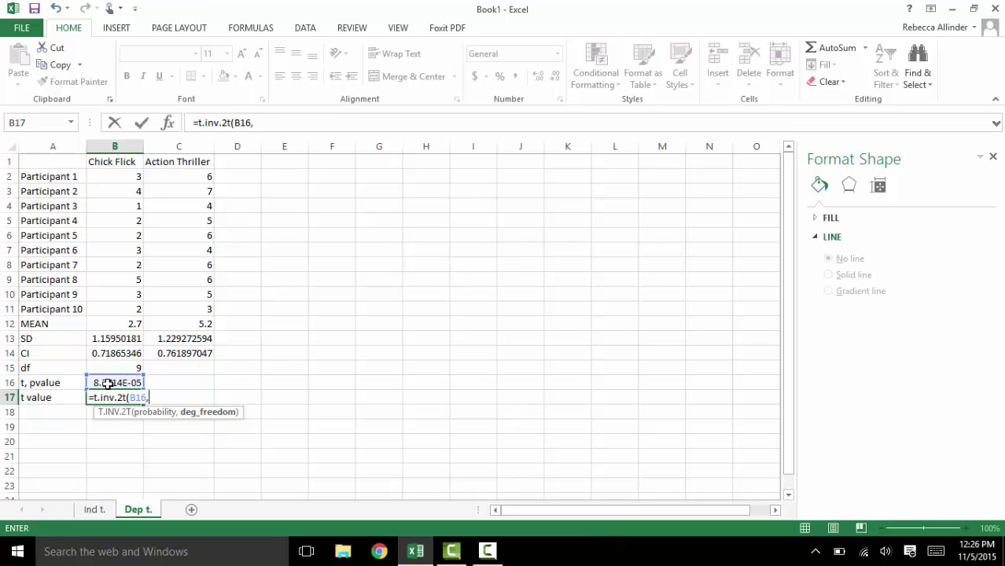
click(107, 368)
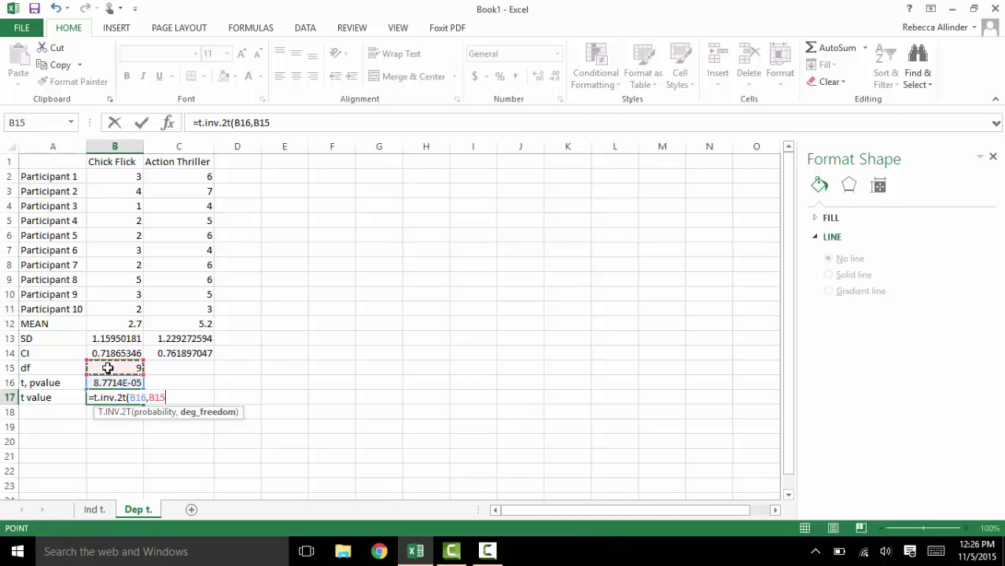
text())
key(Return)
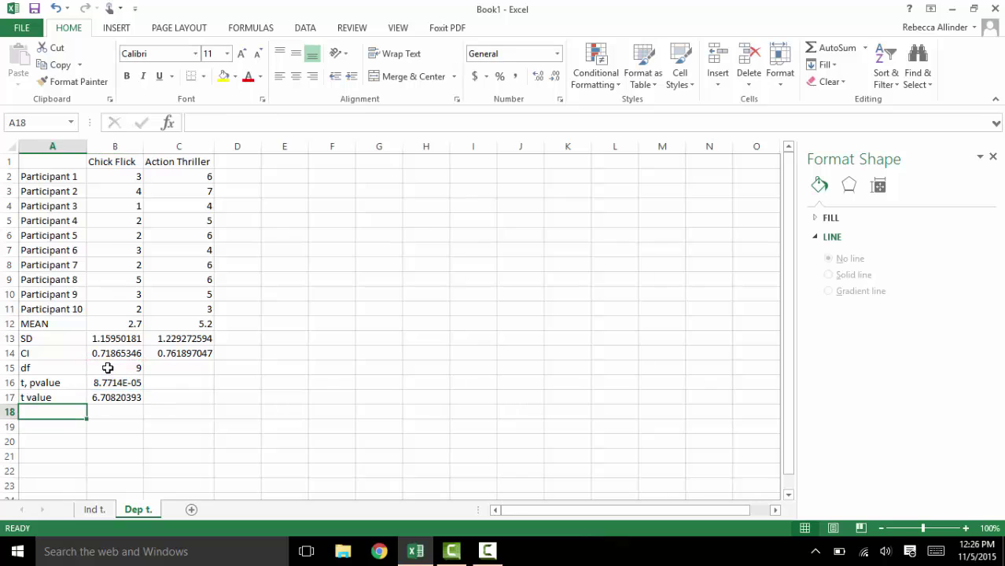
Step: Write the dependent t-test result in A19 as "t(9) = 6.71, p < .001"
click(68, 427)
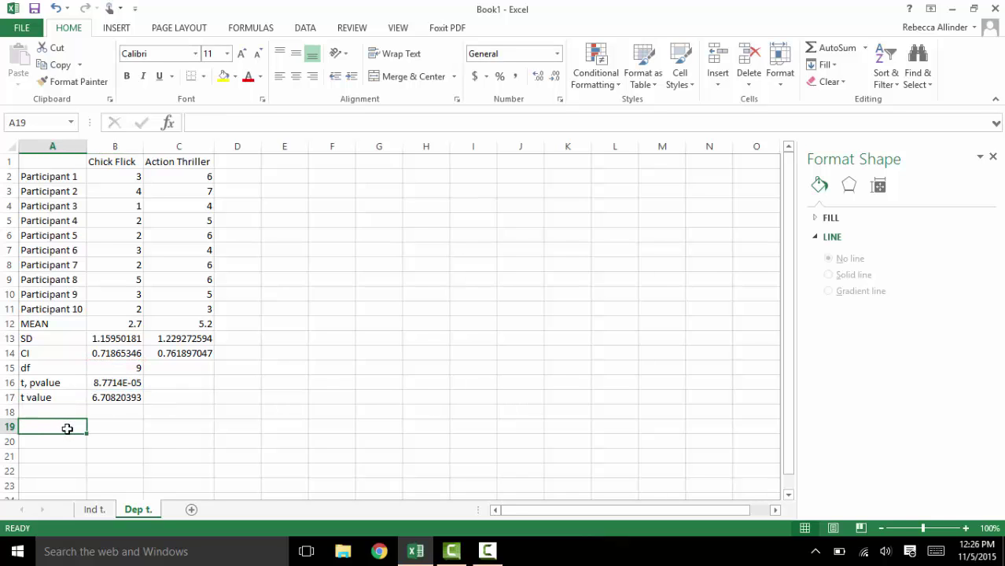
text(t)
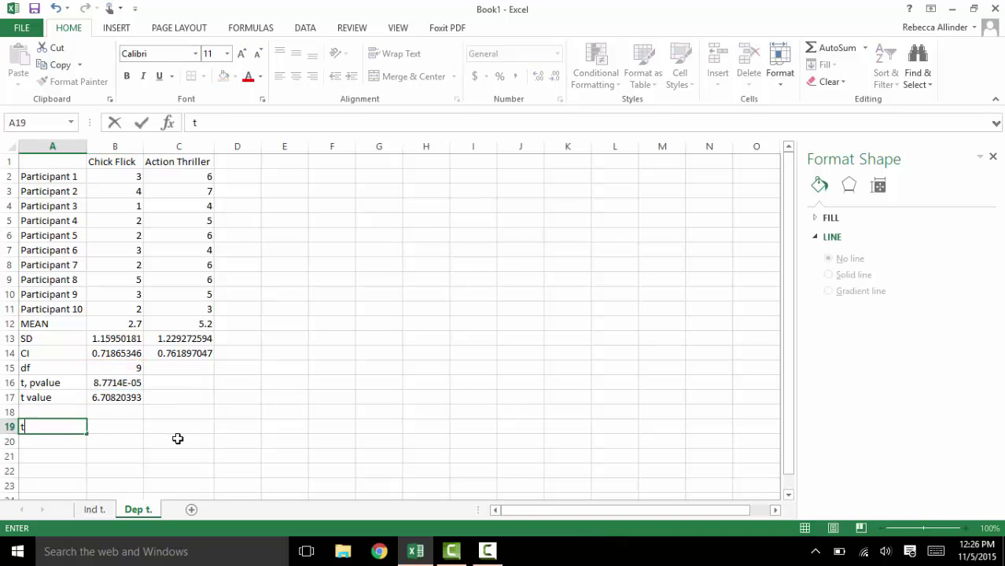
text((9) = 6.71, p)
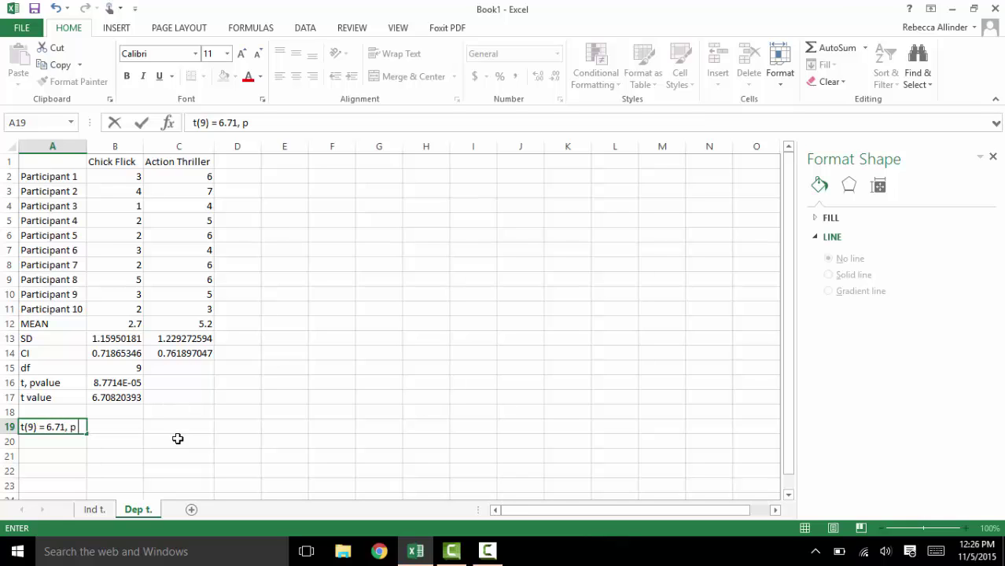
text( < .001)
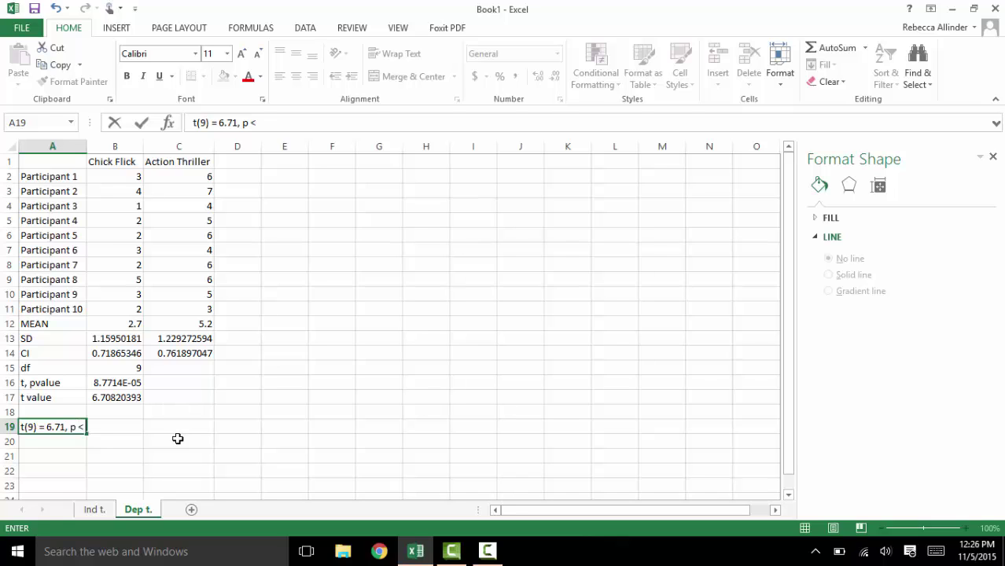
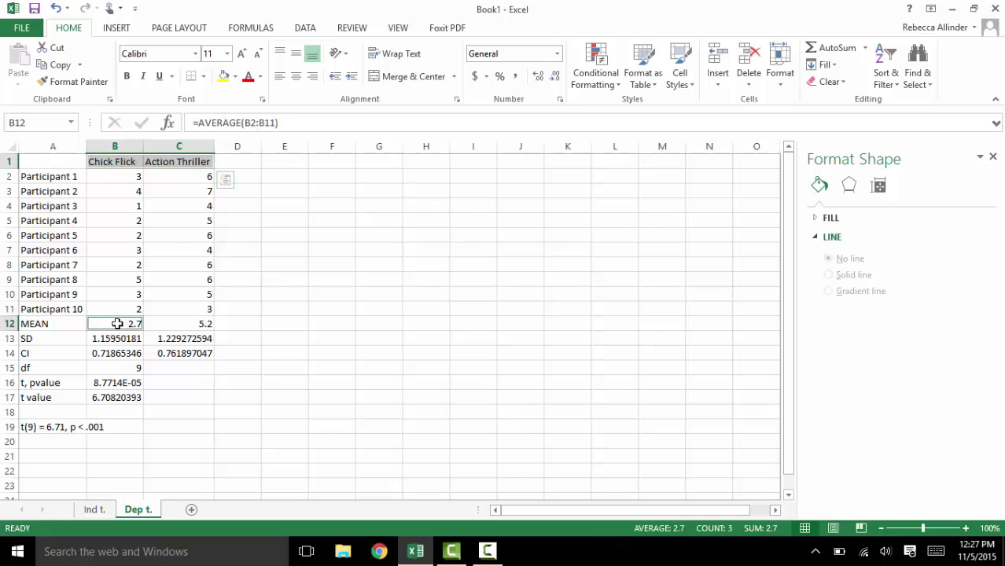
Step: Insert a 2-D clustered column chart of the Chick Flick and Action Thriller means in row 12 and reposition it beside the data
drag(129, 325, 160, 322)
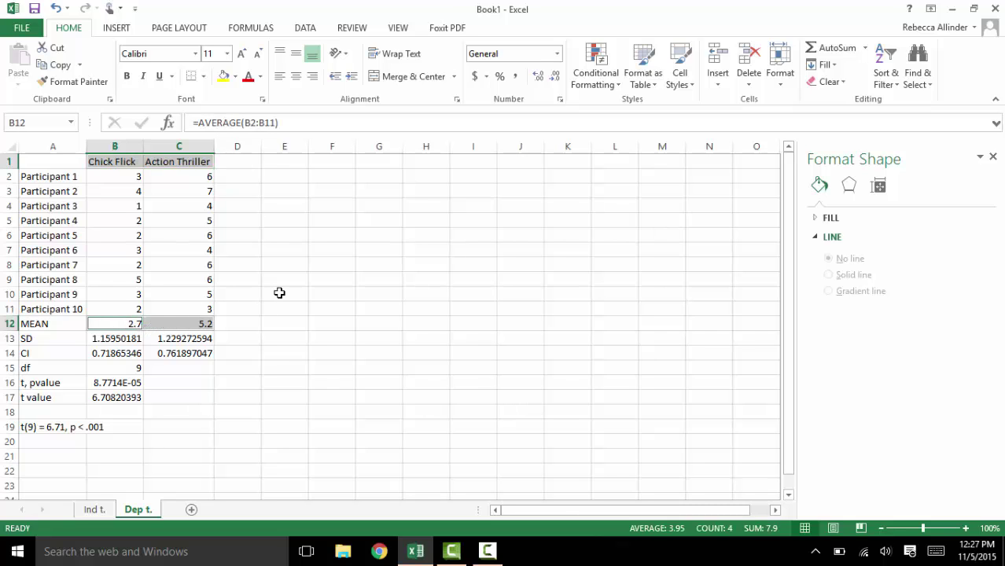
click(118, 30)
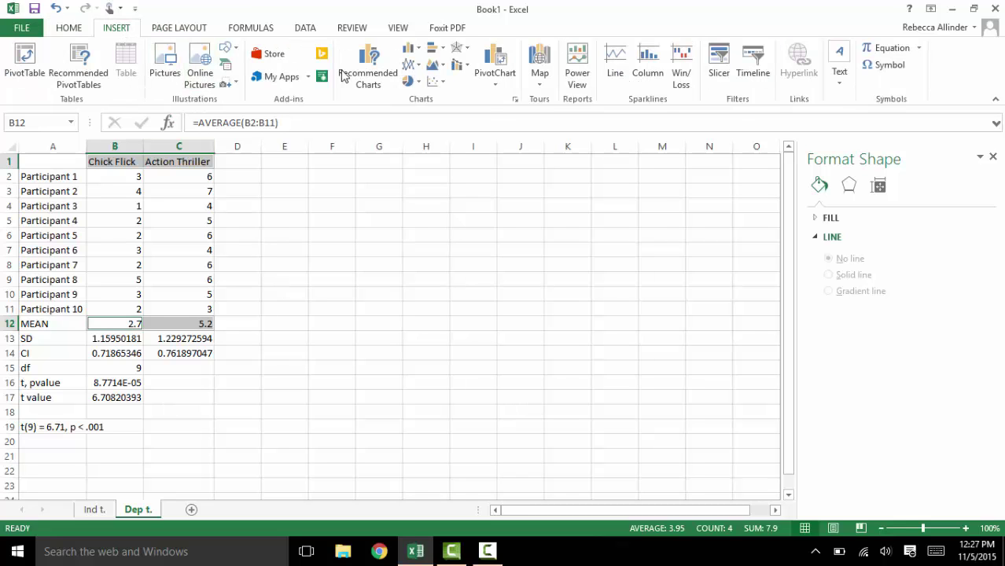
click(407, 52)
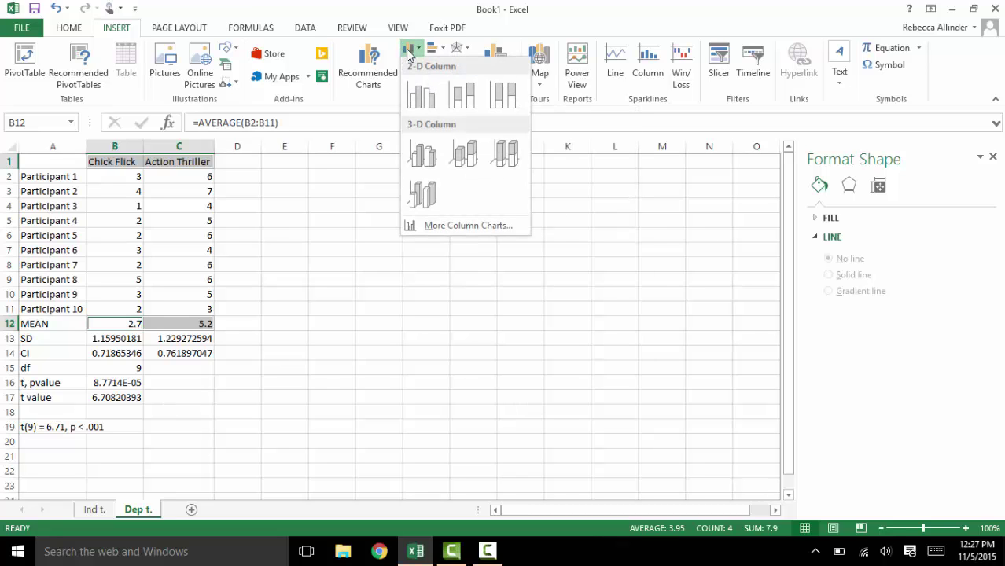
click(421, 96)
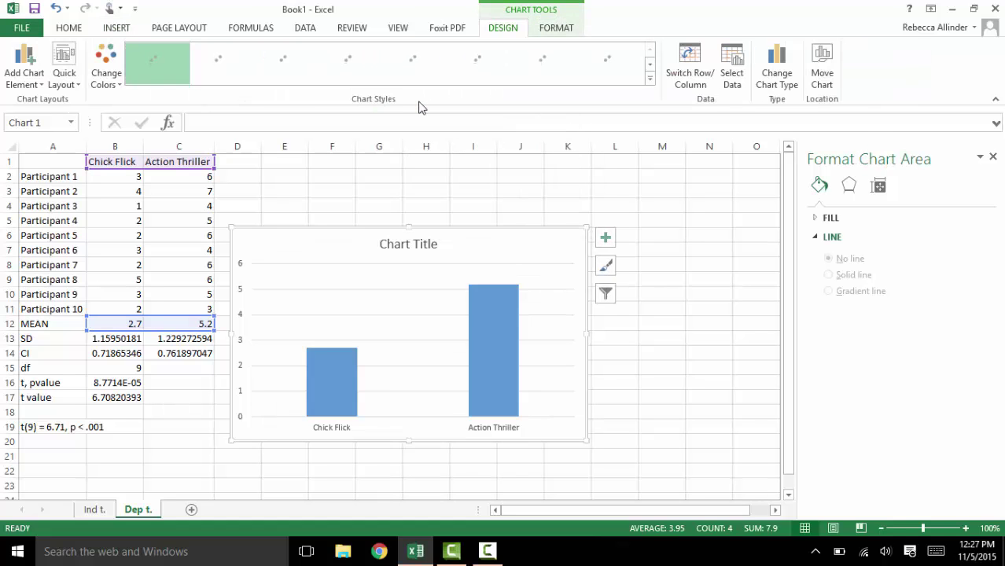
drag(366, 236, 409, 192)
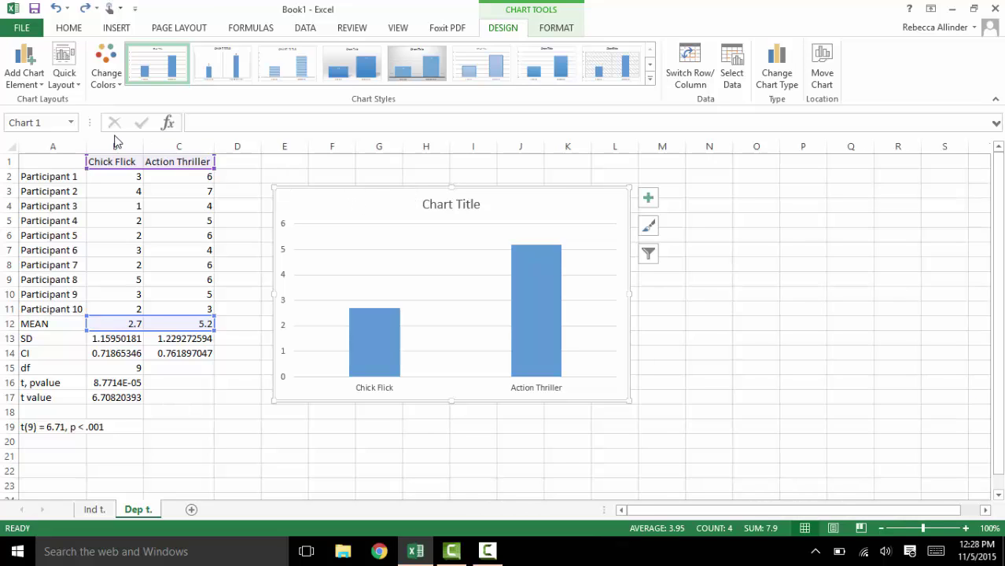
Step: Add error bars to the means chart and open their detailed formatting options
click(26, 81)
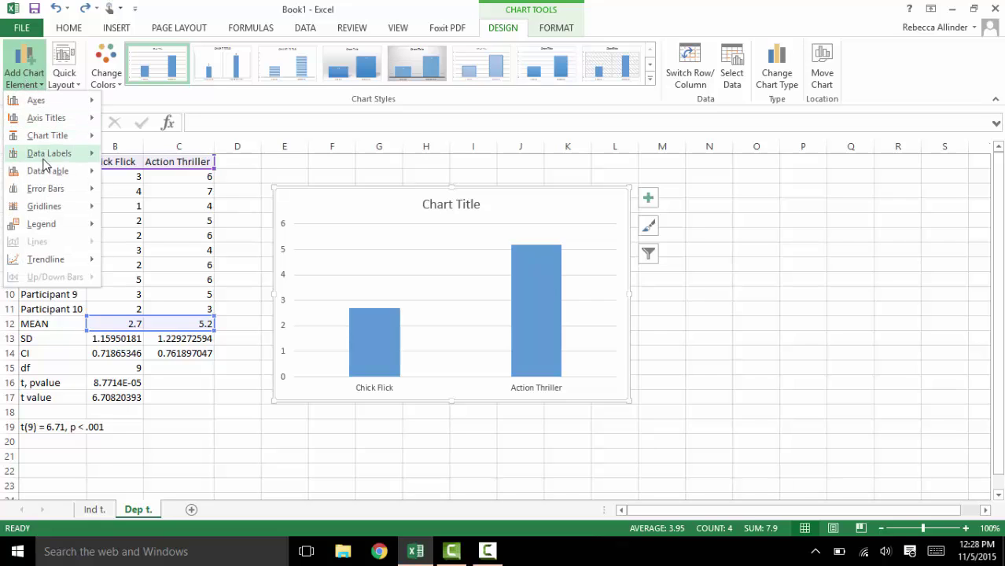
mouse_move(54, 193)
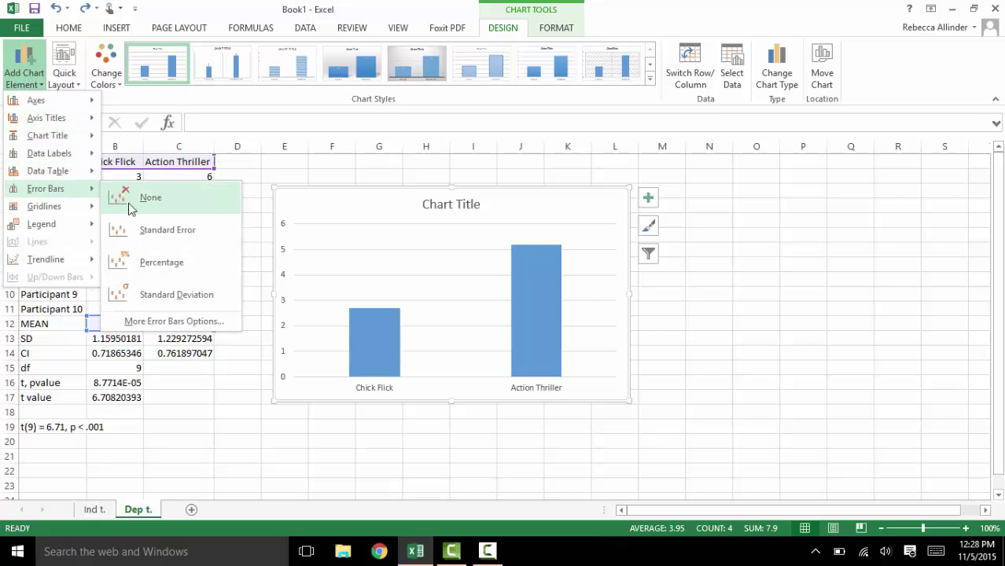
click(161, 326)
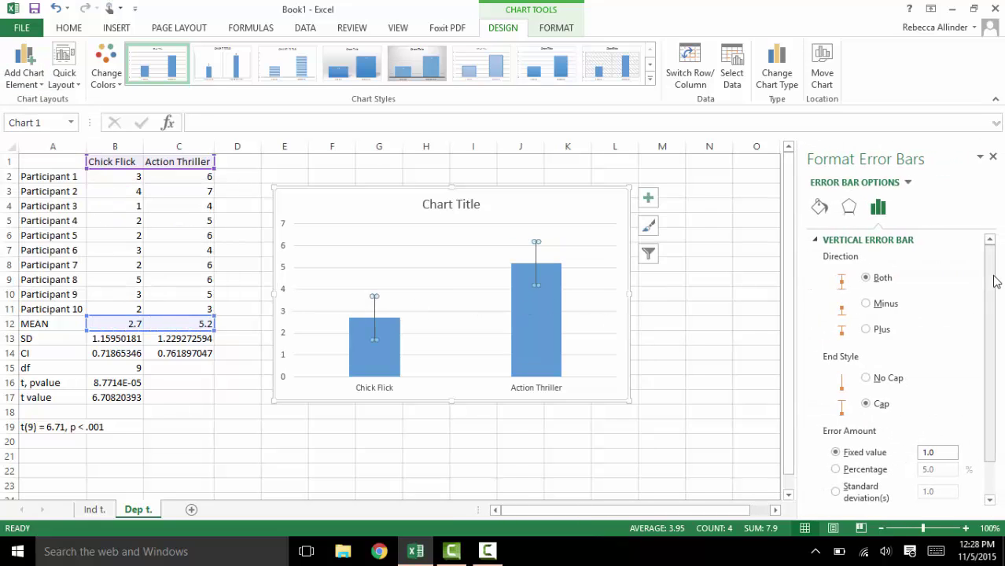
Step: Set the chart's error bars to custom positive and negative values taken from the CI cells B14:C14
drag(991, 272, 993, 341)
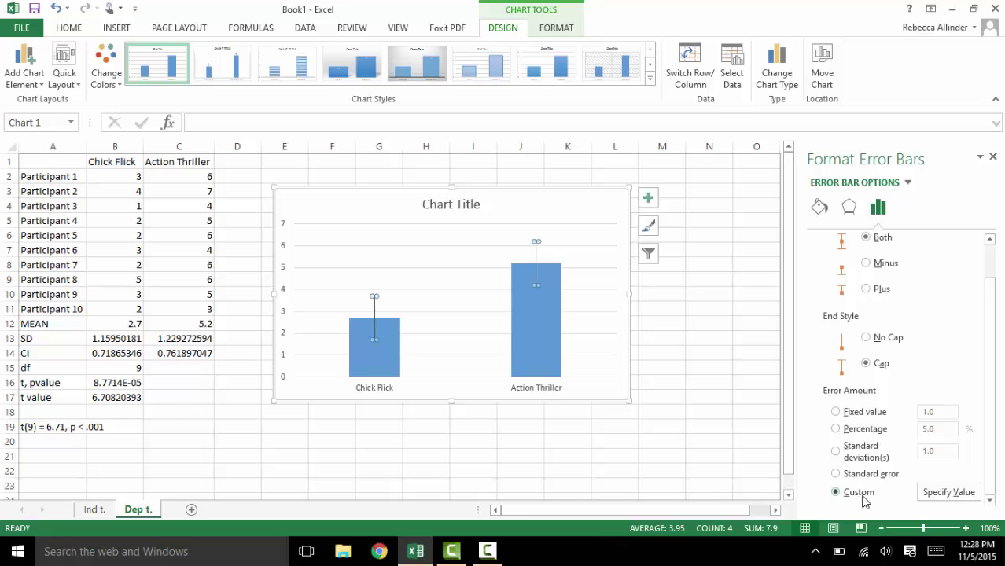
click(947, 492)
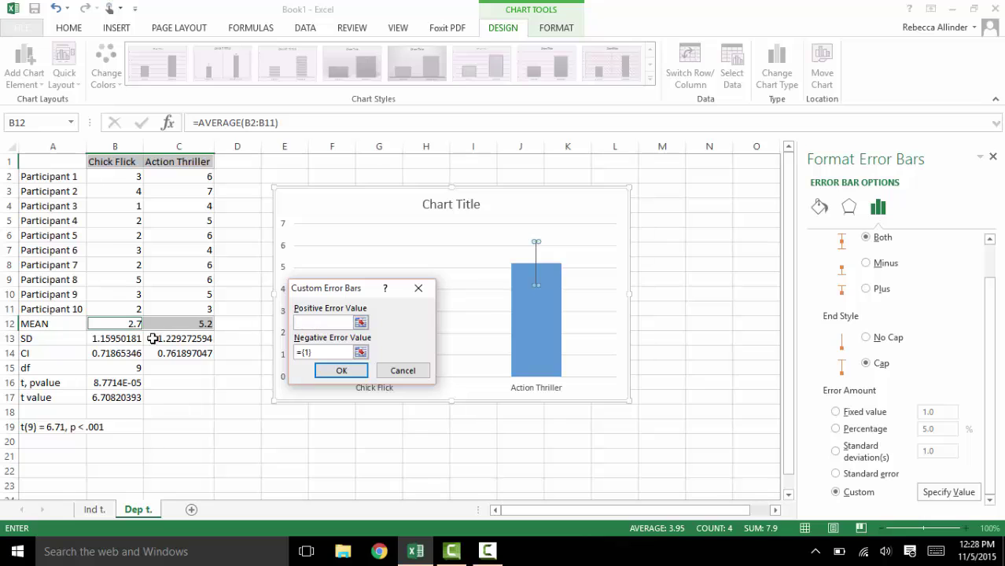
drag(104, 354, 166, 355)
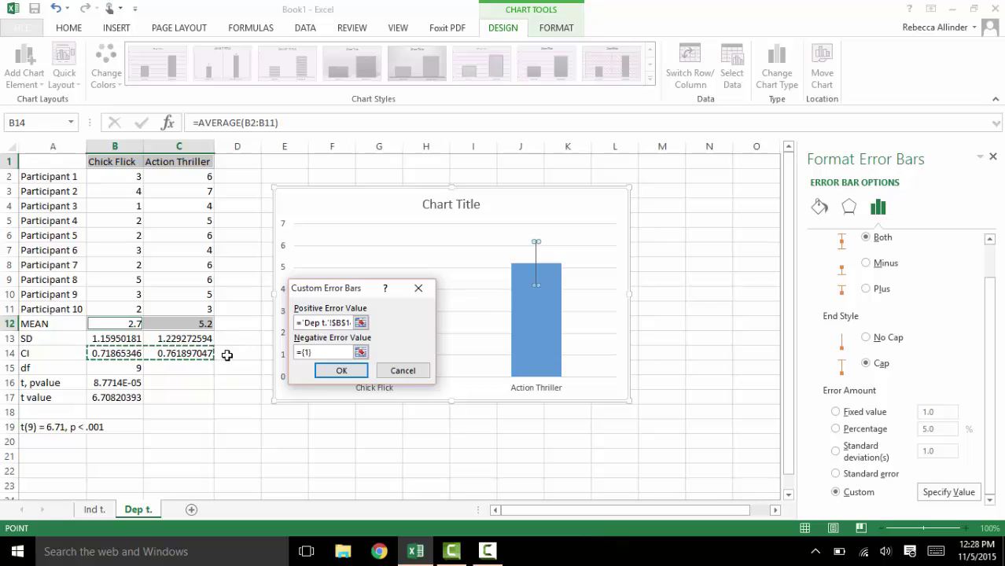
click(323, 353)
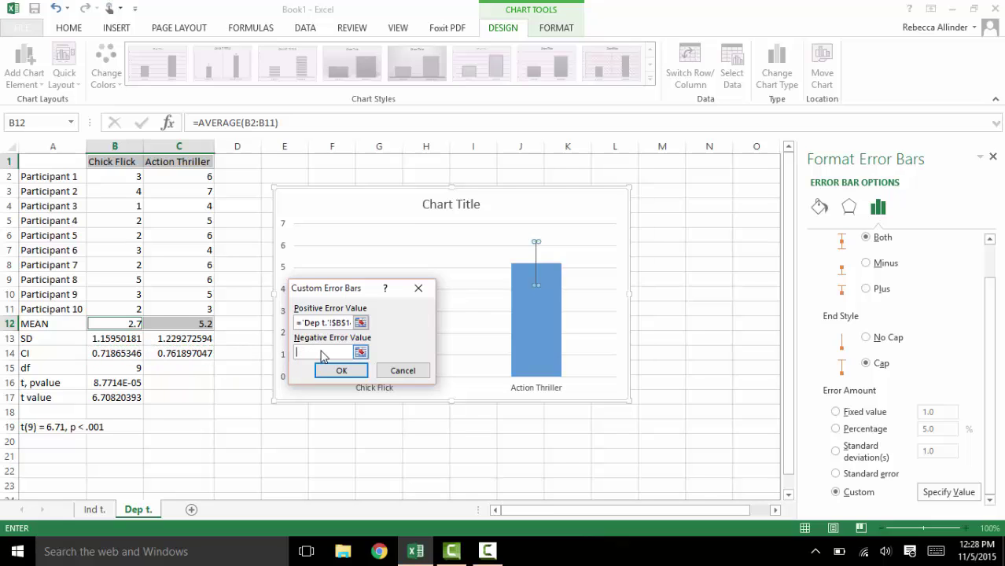
click(99, 354)
drag(99, 354, 184, 353)
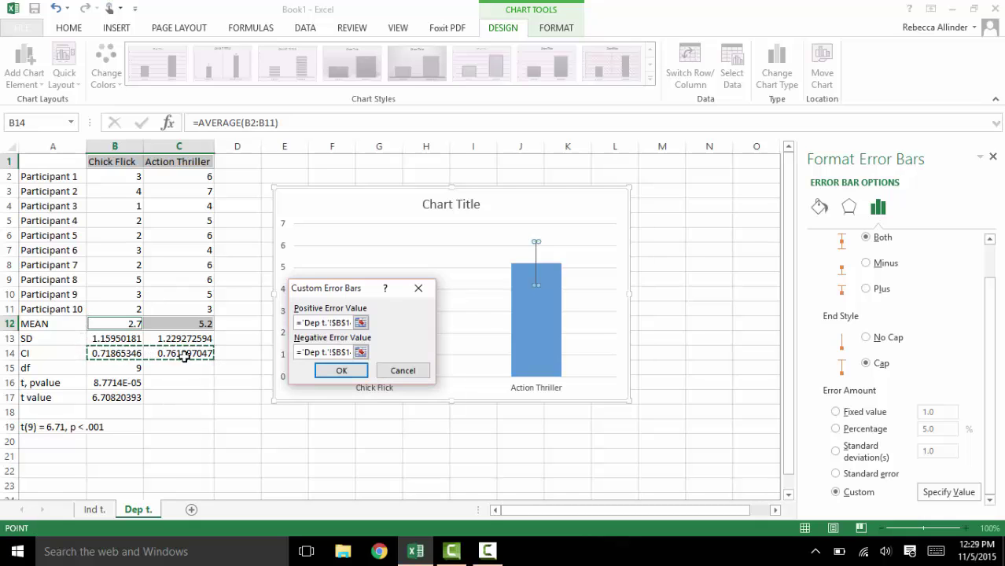
click(338, 370)
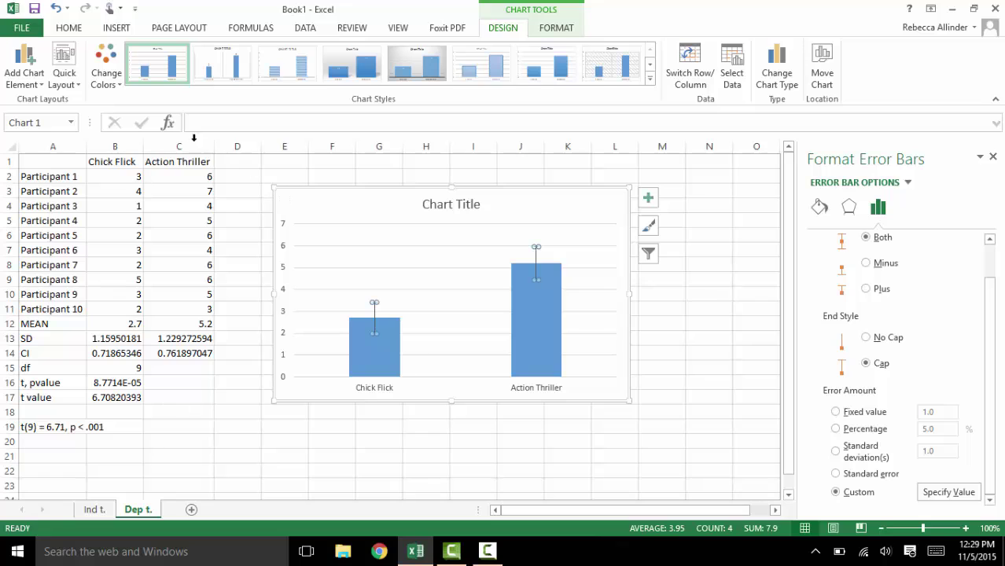
Step: Add primary horizontal and primary vertical axis titles to the means chart
click(25, 75)
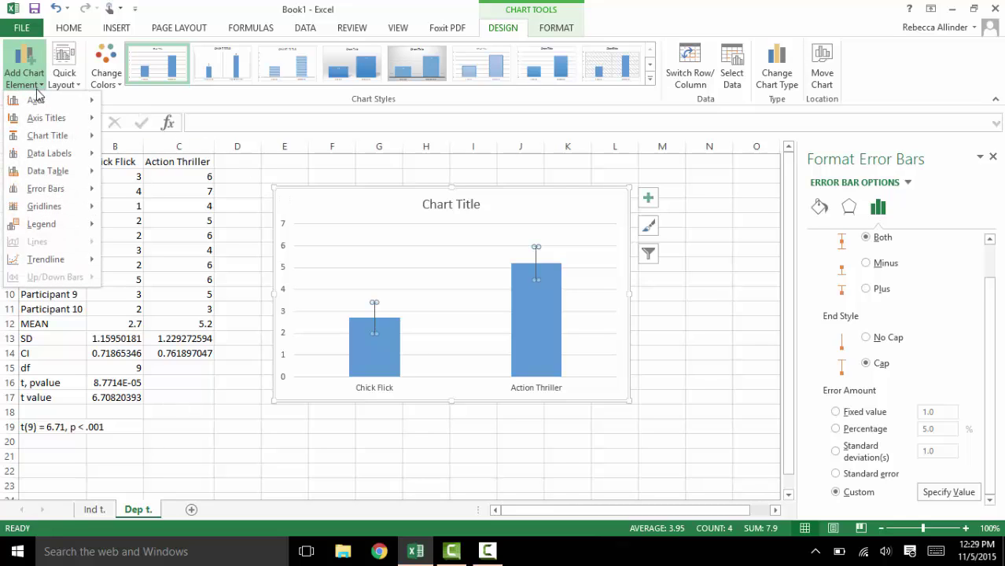
mouse_move(48, 123)
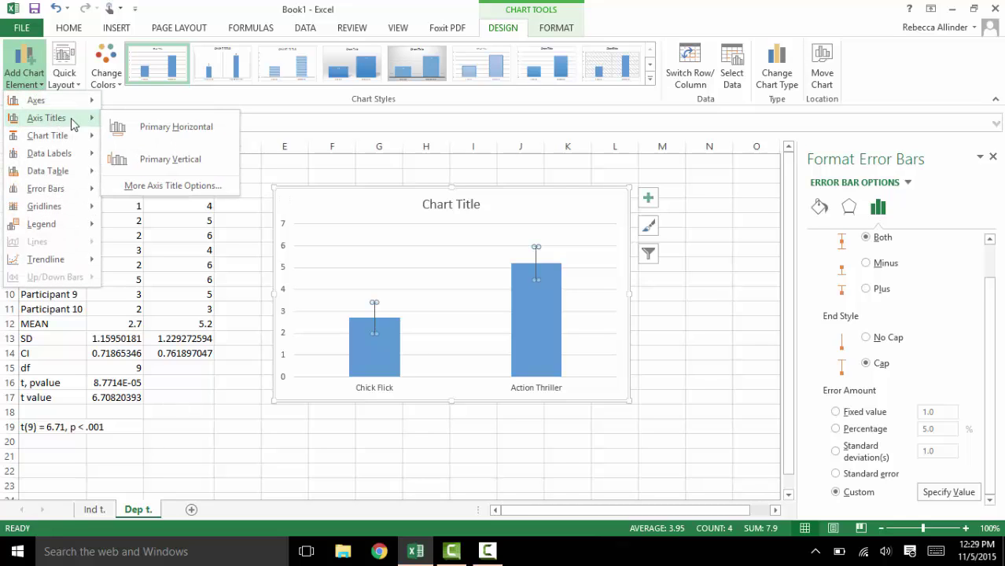
click(138, 128)
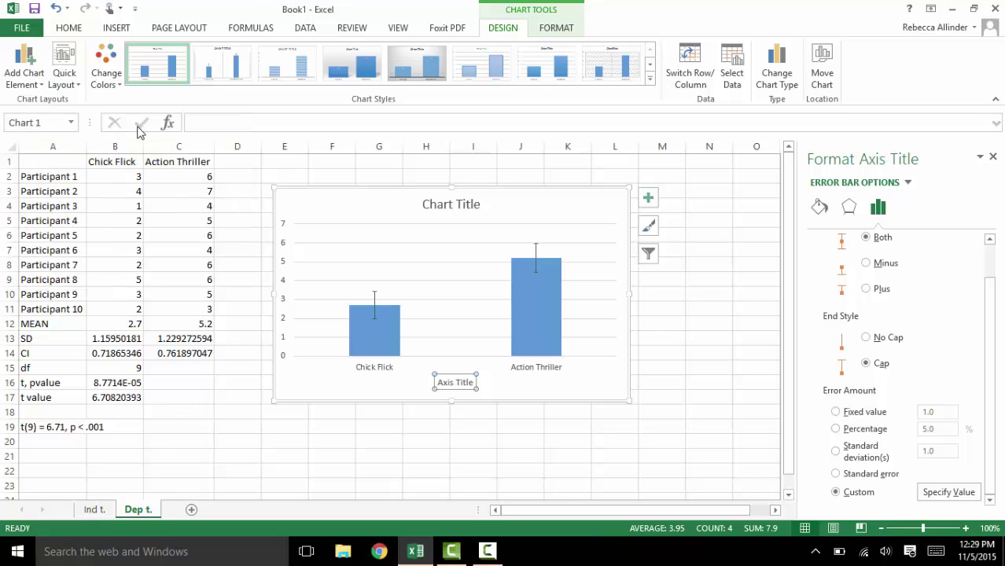
click(37, 86)
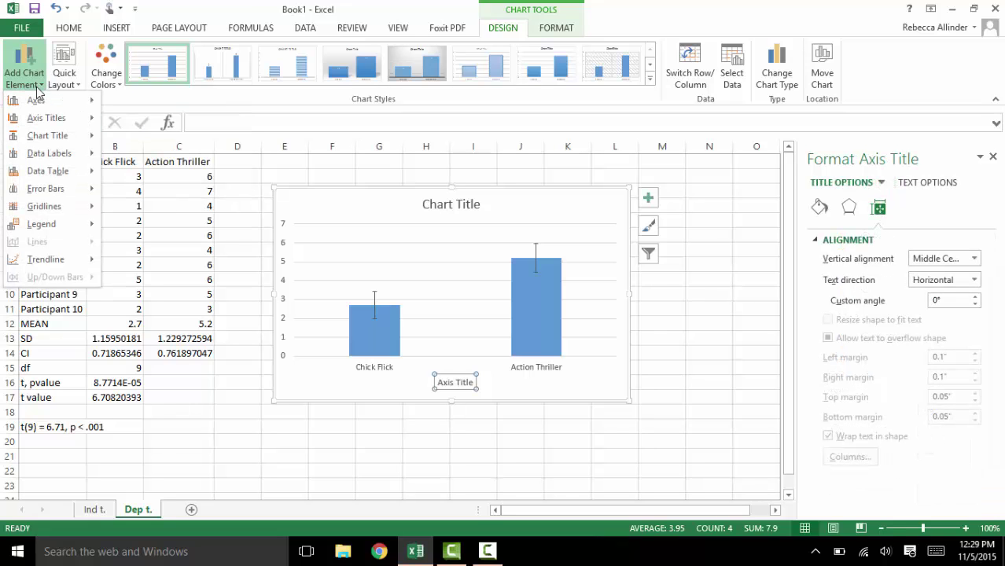
mouse_move(48, 118)
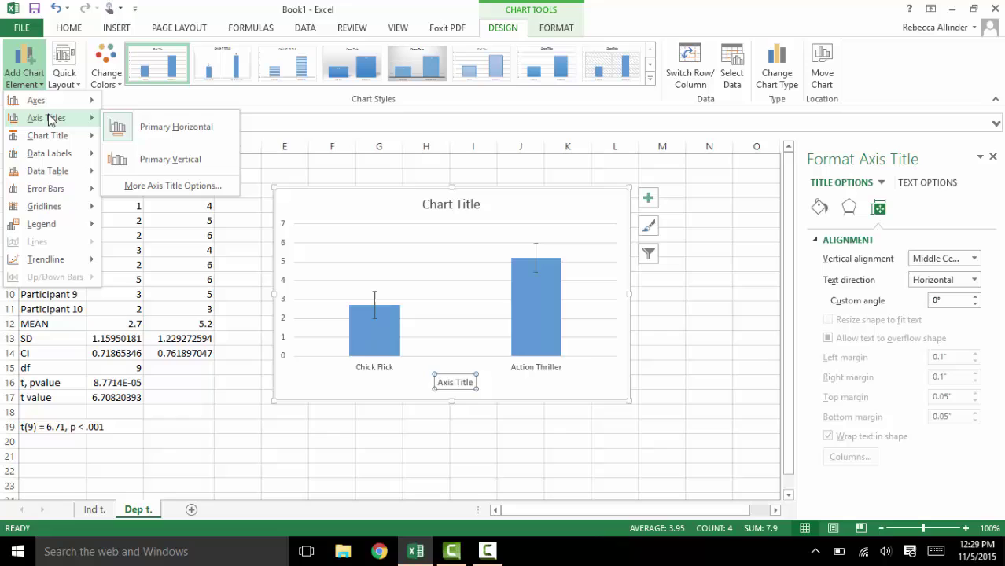
click(157, 161)
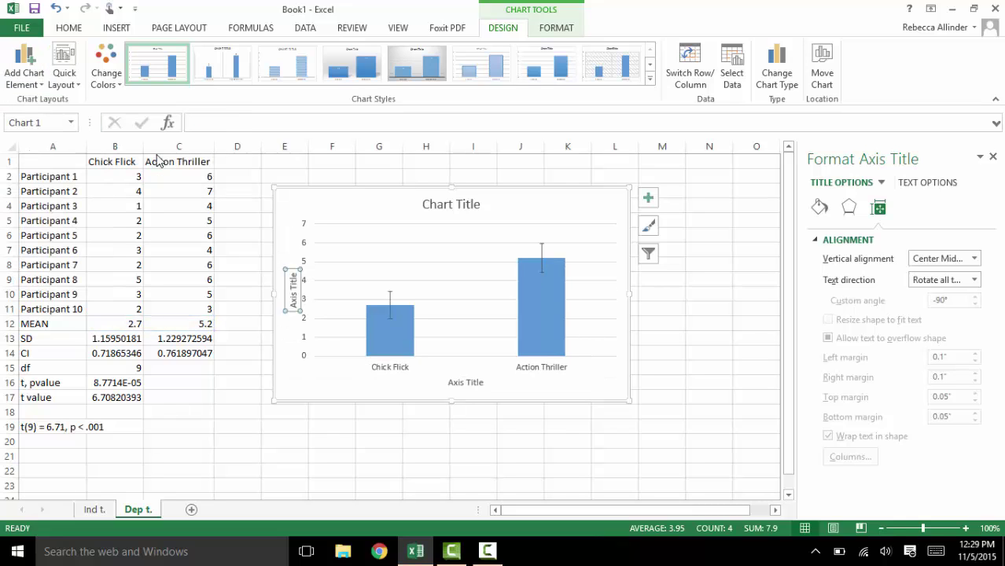
Step: Title the horizontal axis "Type of Movie" and the vertical axis "Average Movie Score"
click(460, 385)
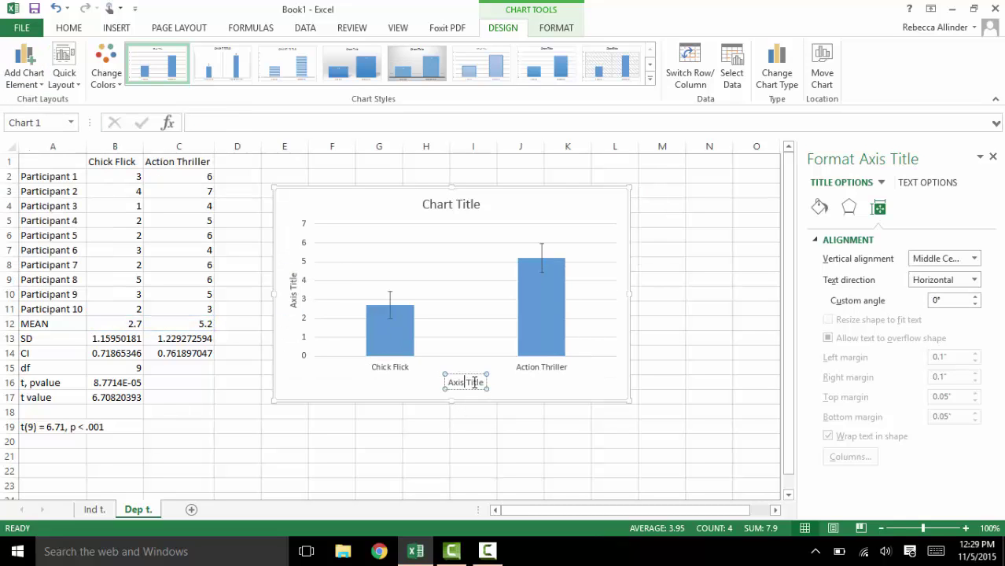
drag(475, 382, 450, 383)
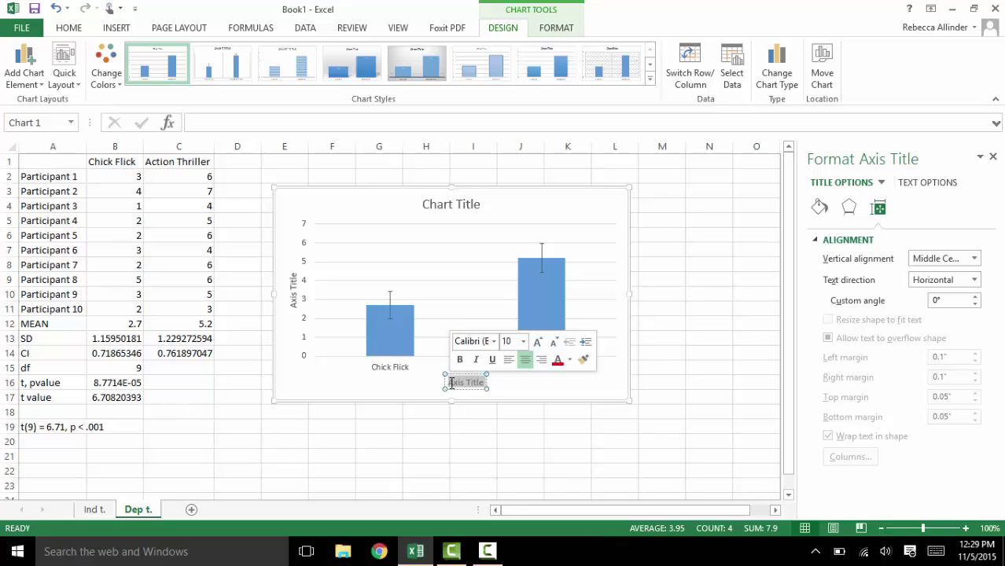
text(Type of Movie)
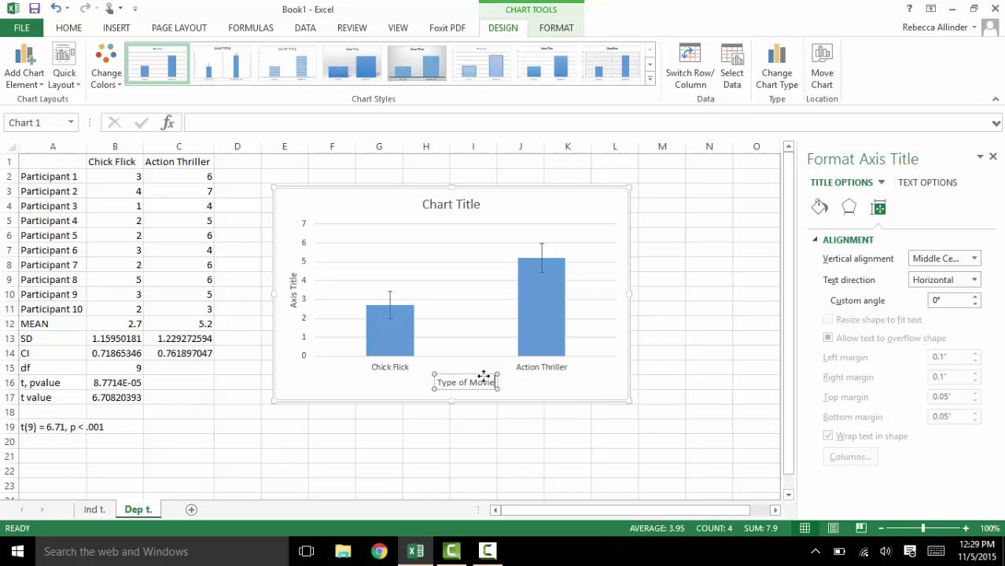
click(292, 294)
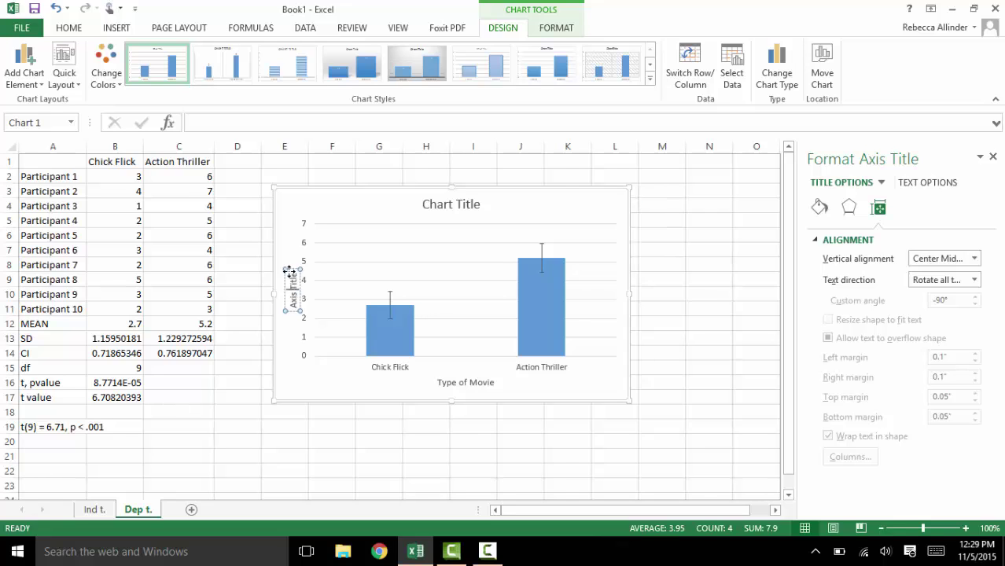
triple_click(294, 284)
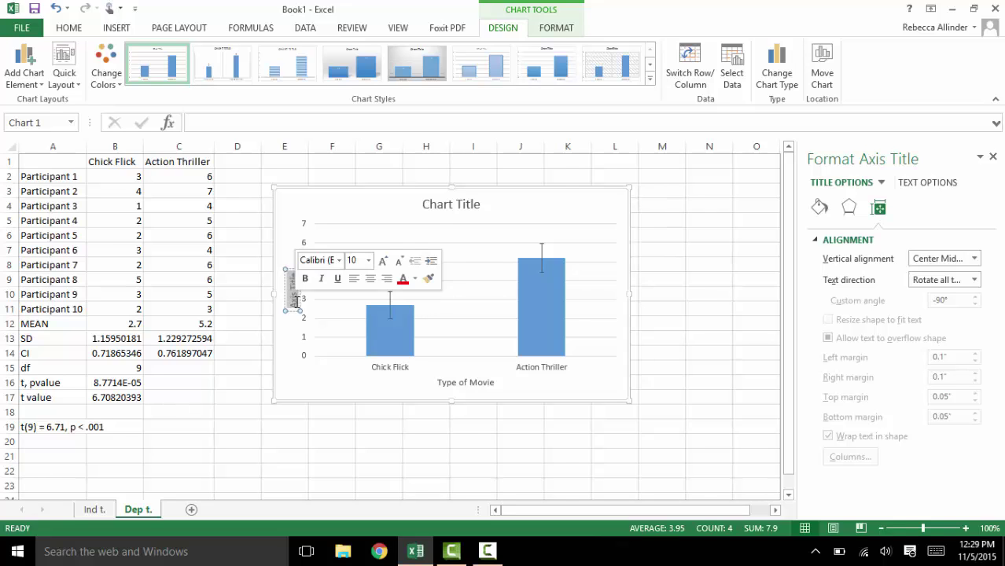
text(Average Movie)
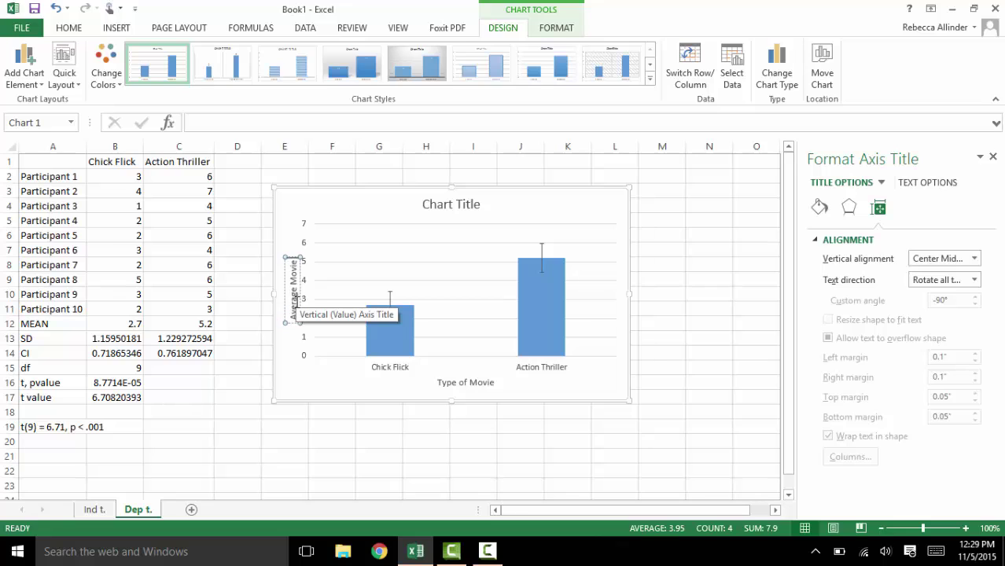
text( Score)
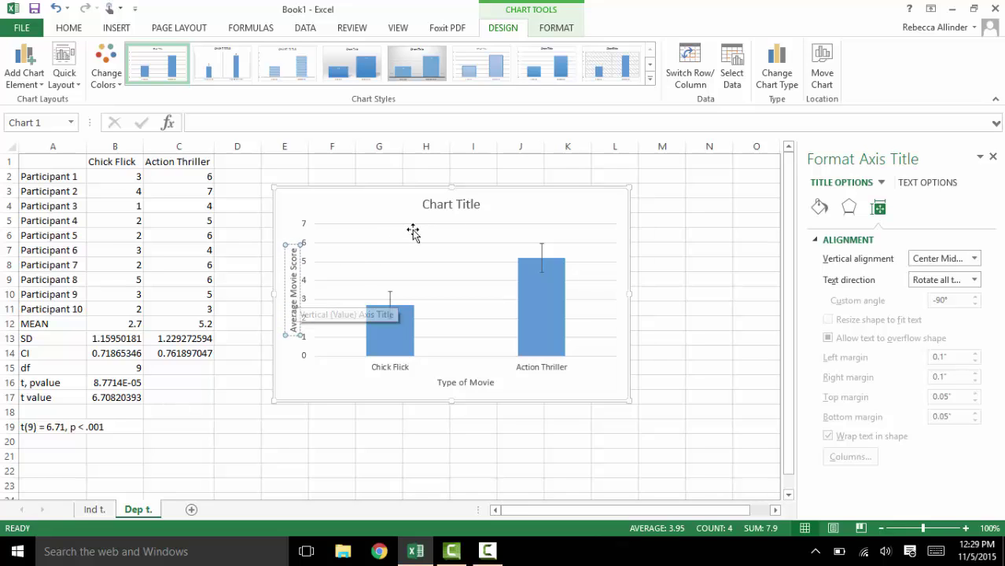
Step: Delete the chart title and remove the primary major horizontal gridlines from the means chart
click(466, 211)
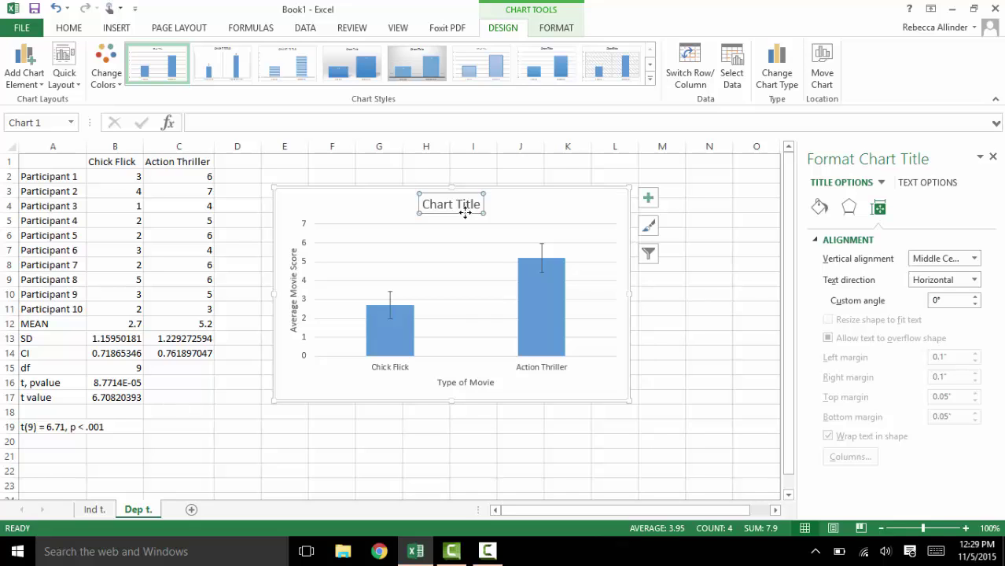
key(Delete)
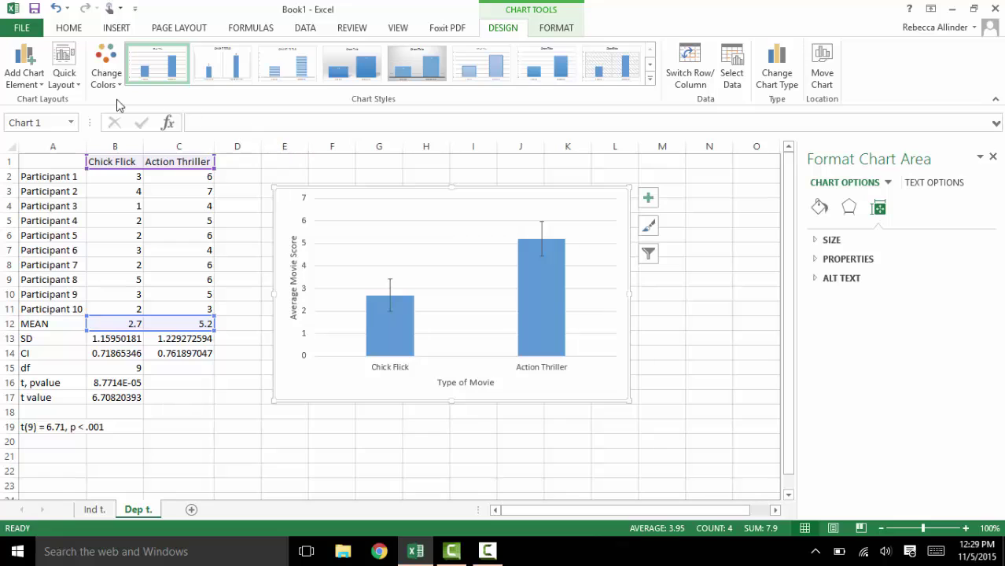
click(28, 56)
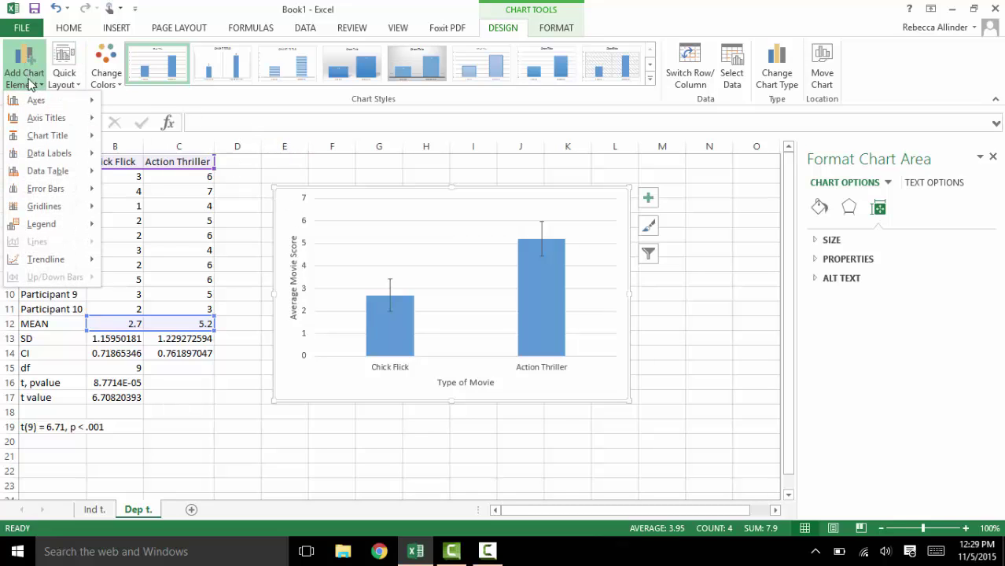
mouse_move(47, 207)
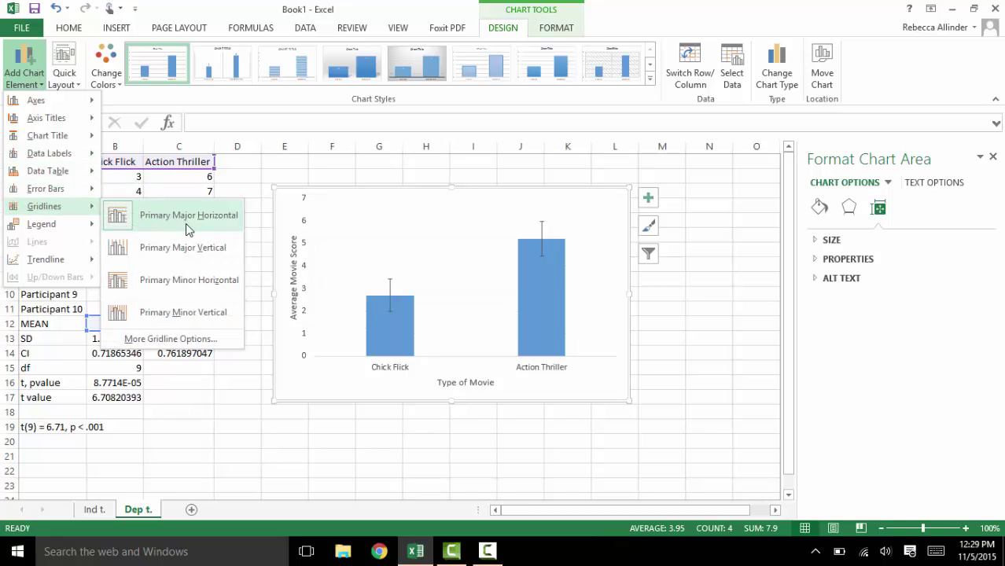
click(197, 224)
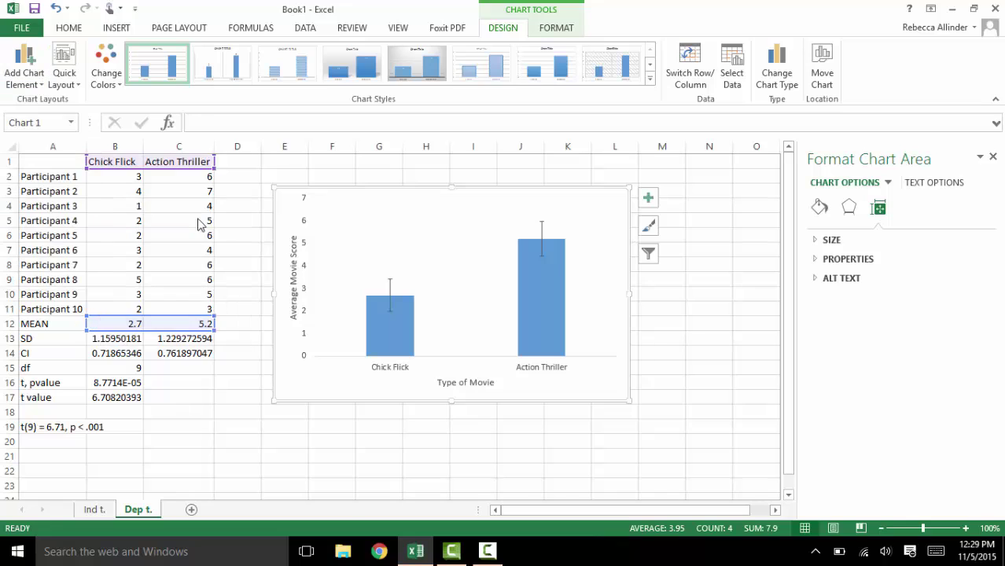
Step: Change the chart's columns to the monochromatic gray scheme, Color 7
mouse_move(377, 319)
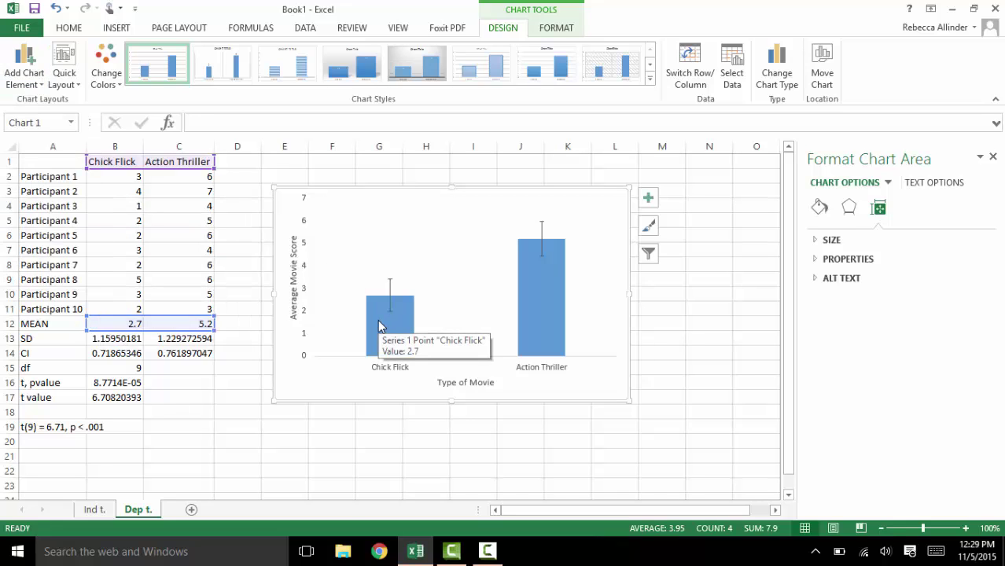
click(107, 71)
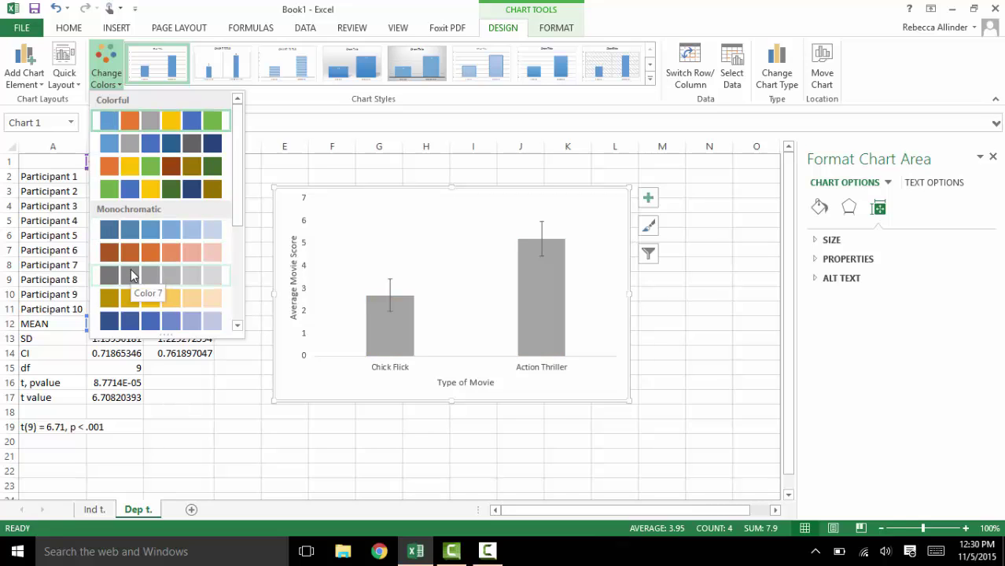
click(130, 269)
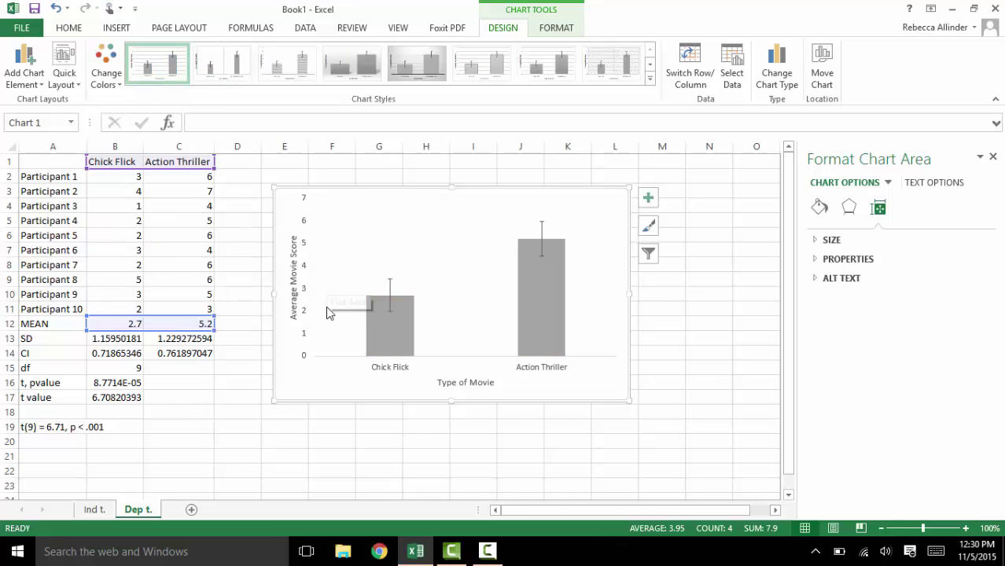